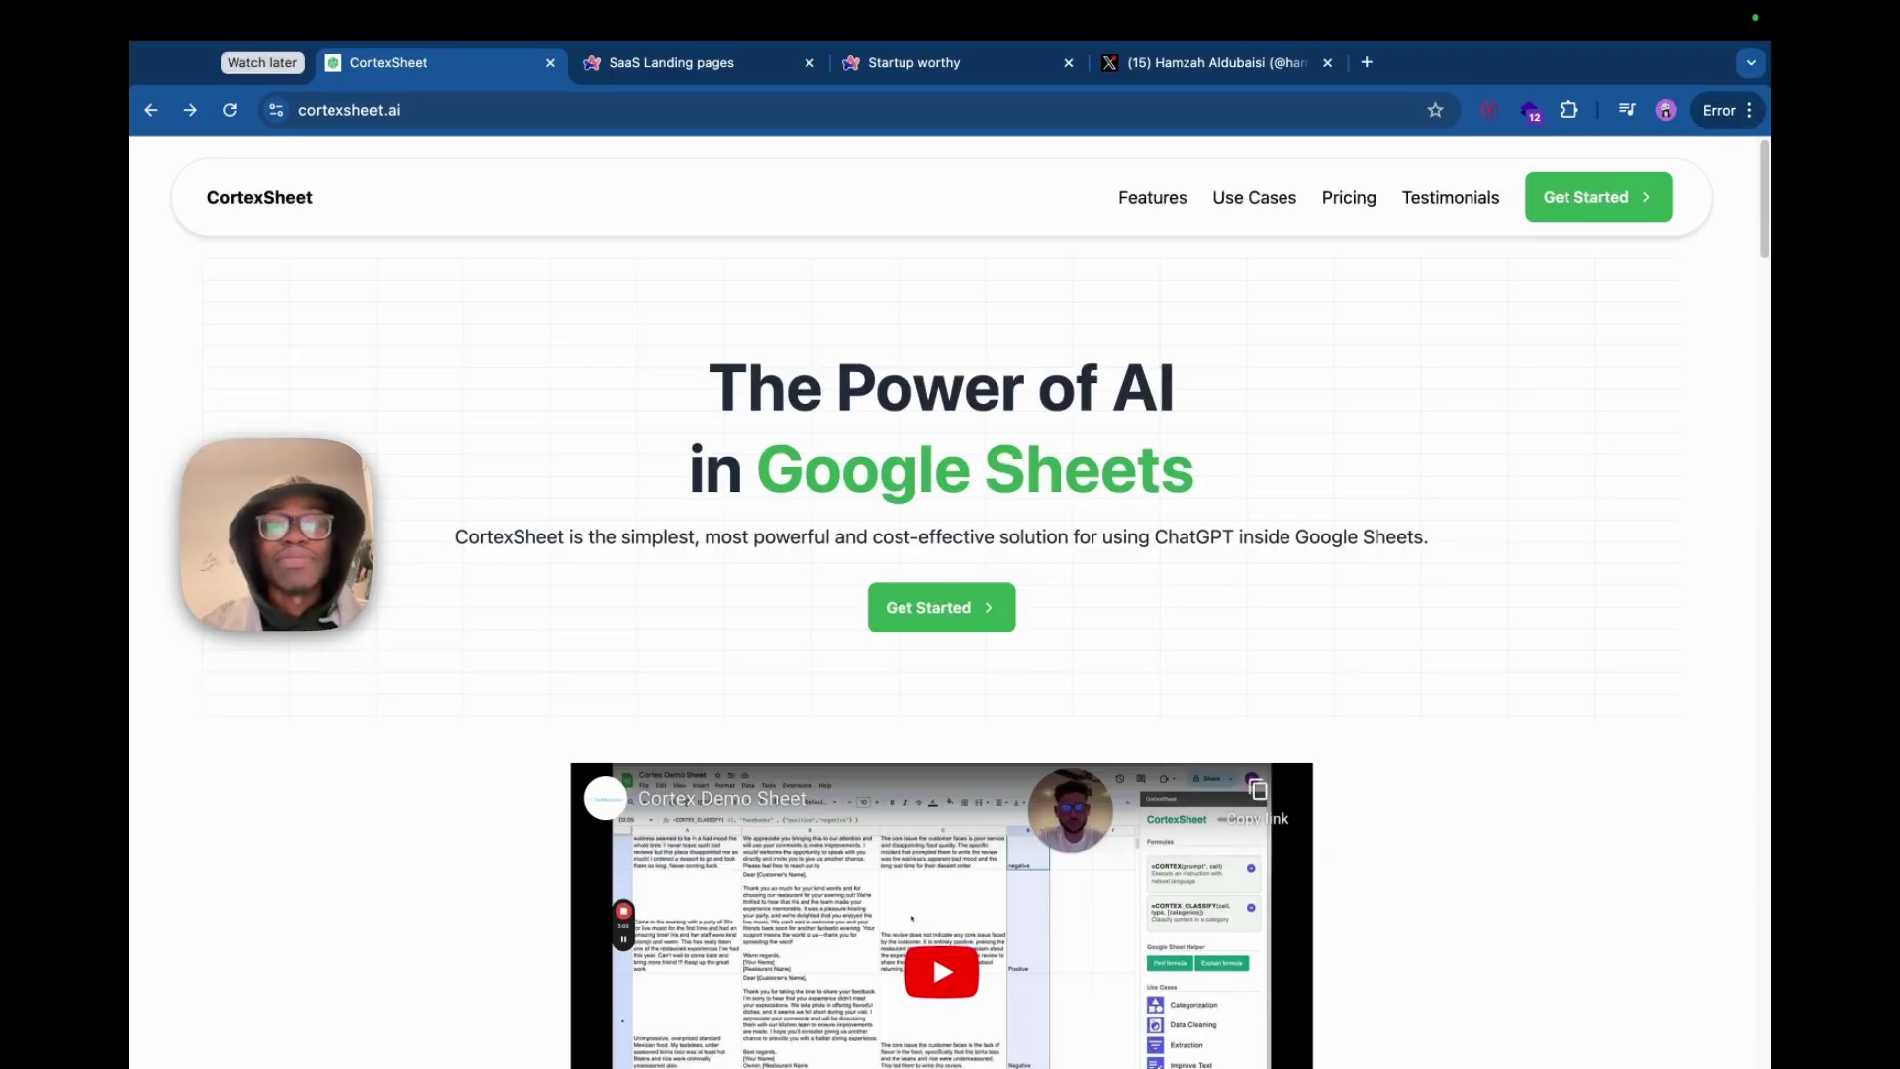
Scroll the CortexSheet page, then look through the Startup worthy and SaaS Landing pages folders
scroll(940, 643, "down", 10)
scroll(940, 644, "up", 10)
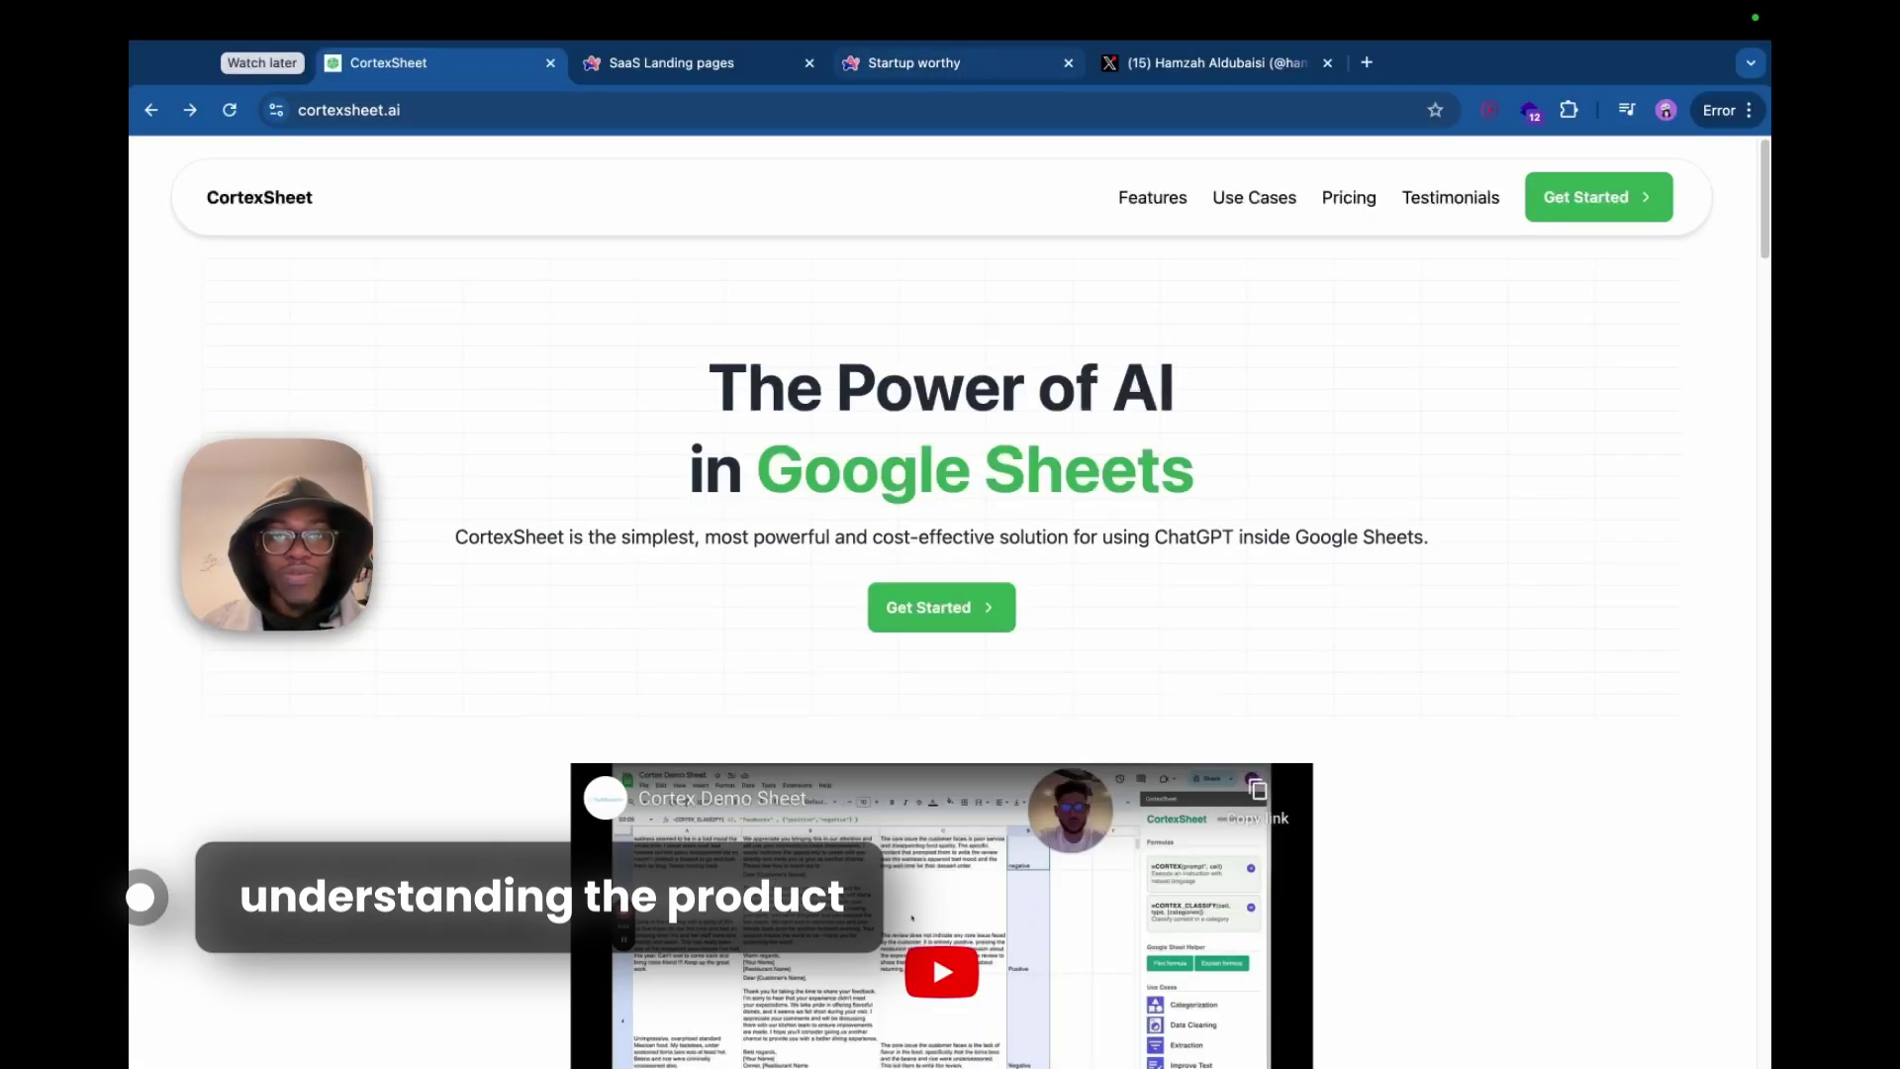
key("super+3")
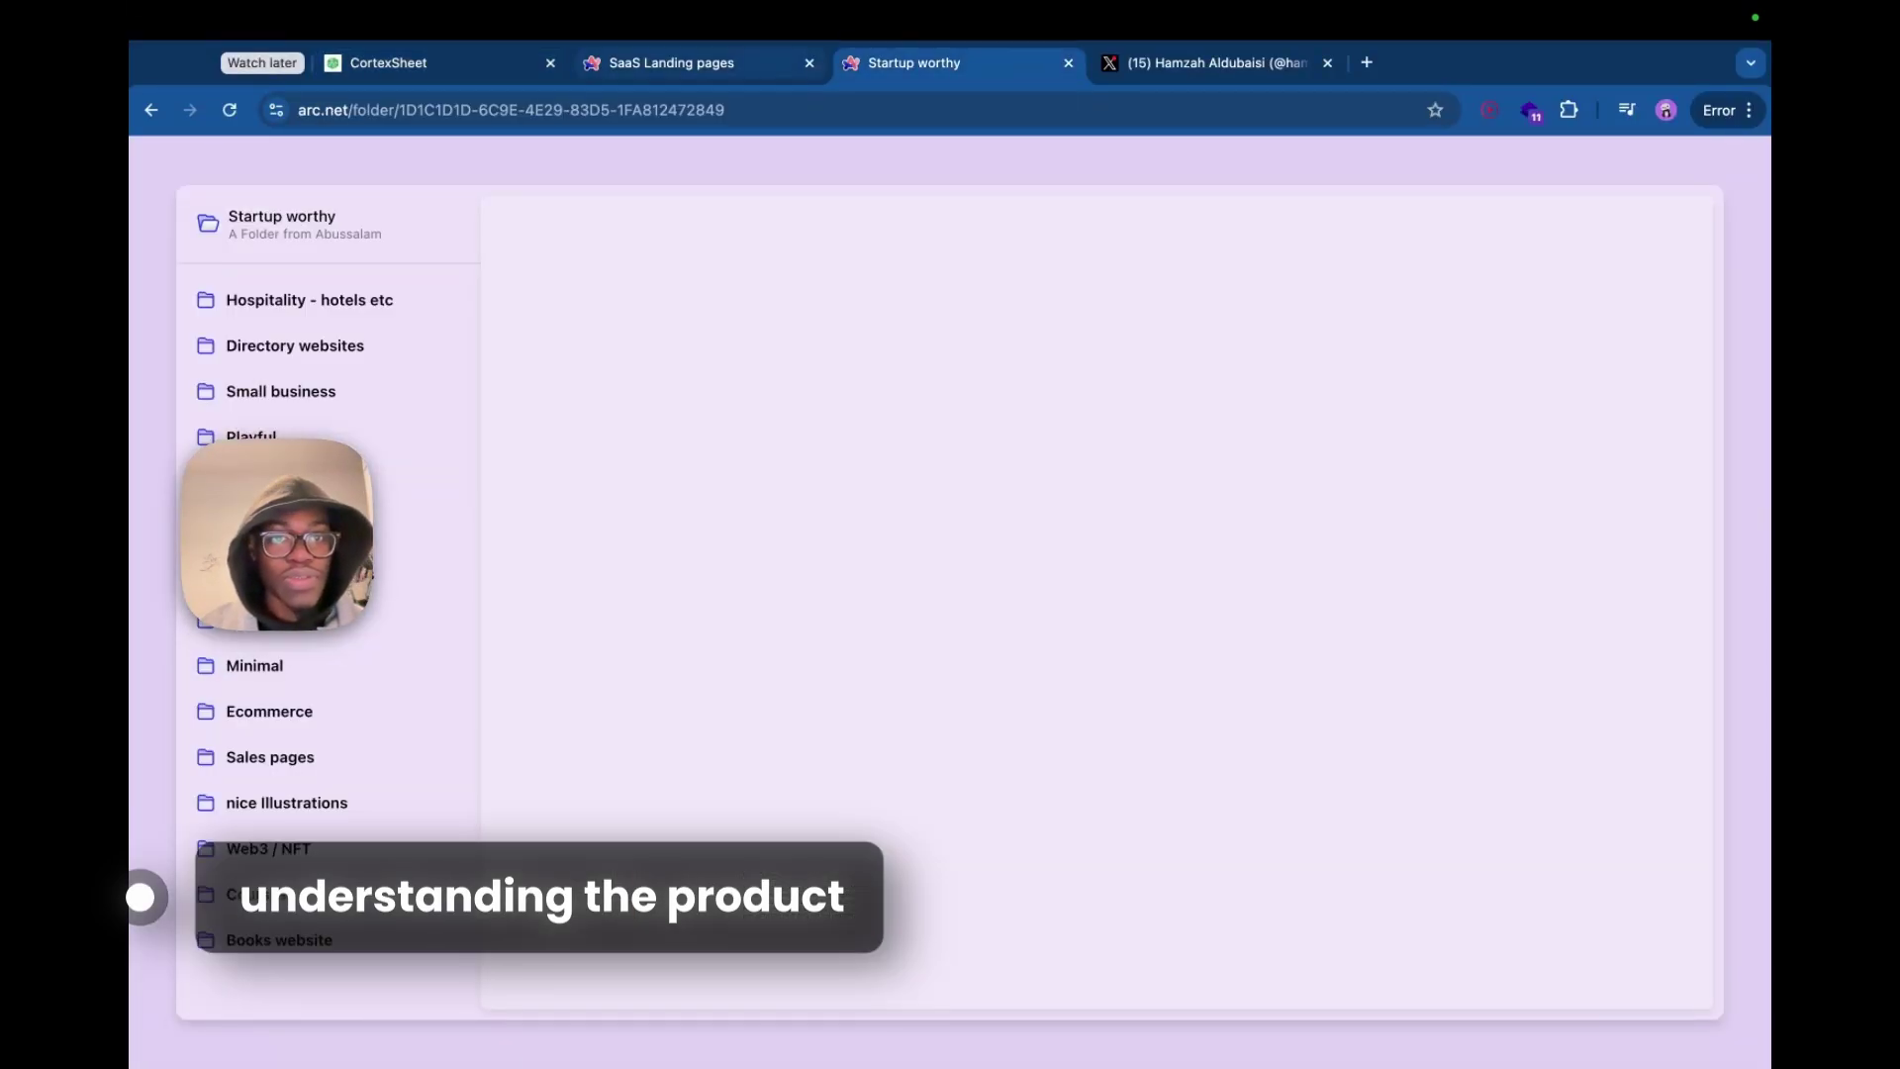
key("super+2")
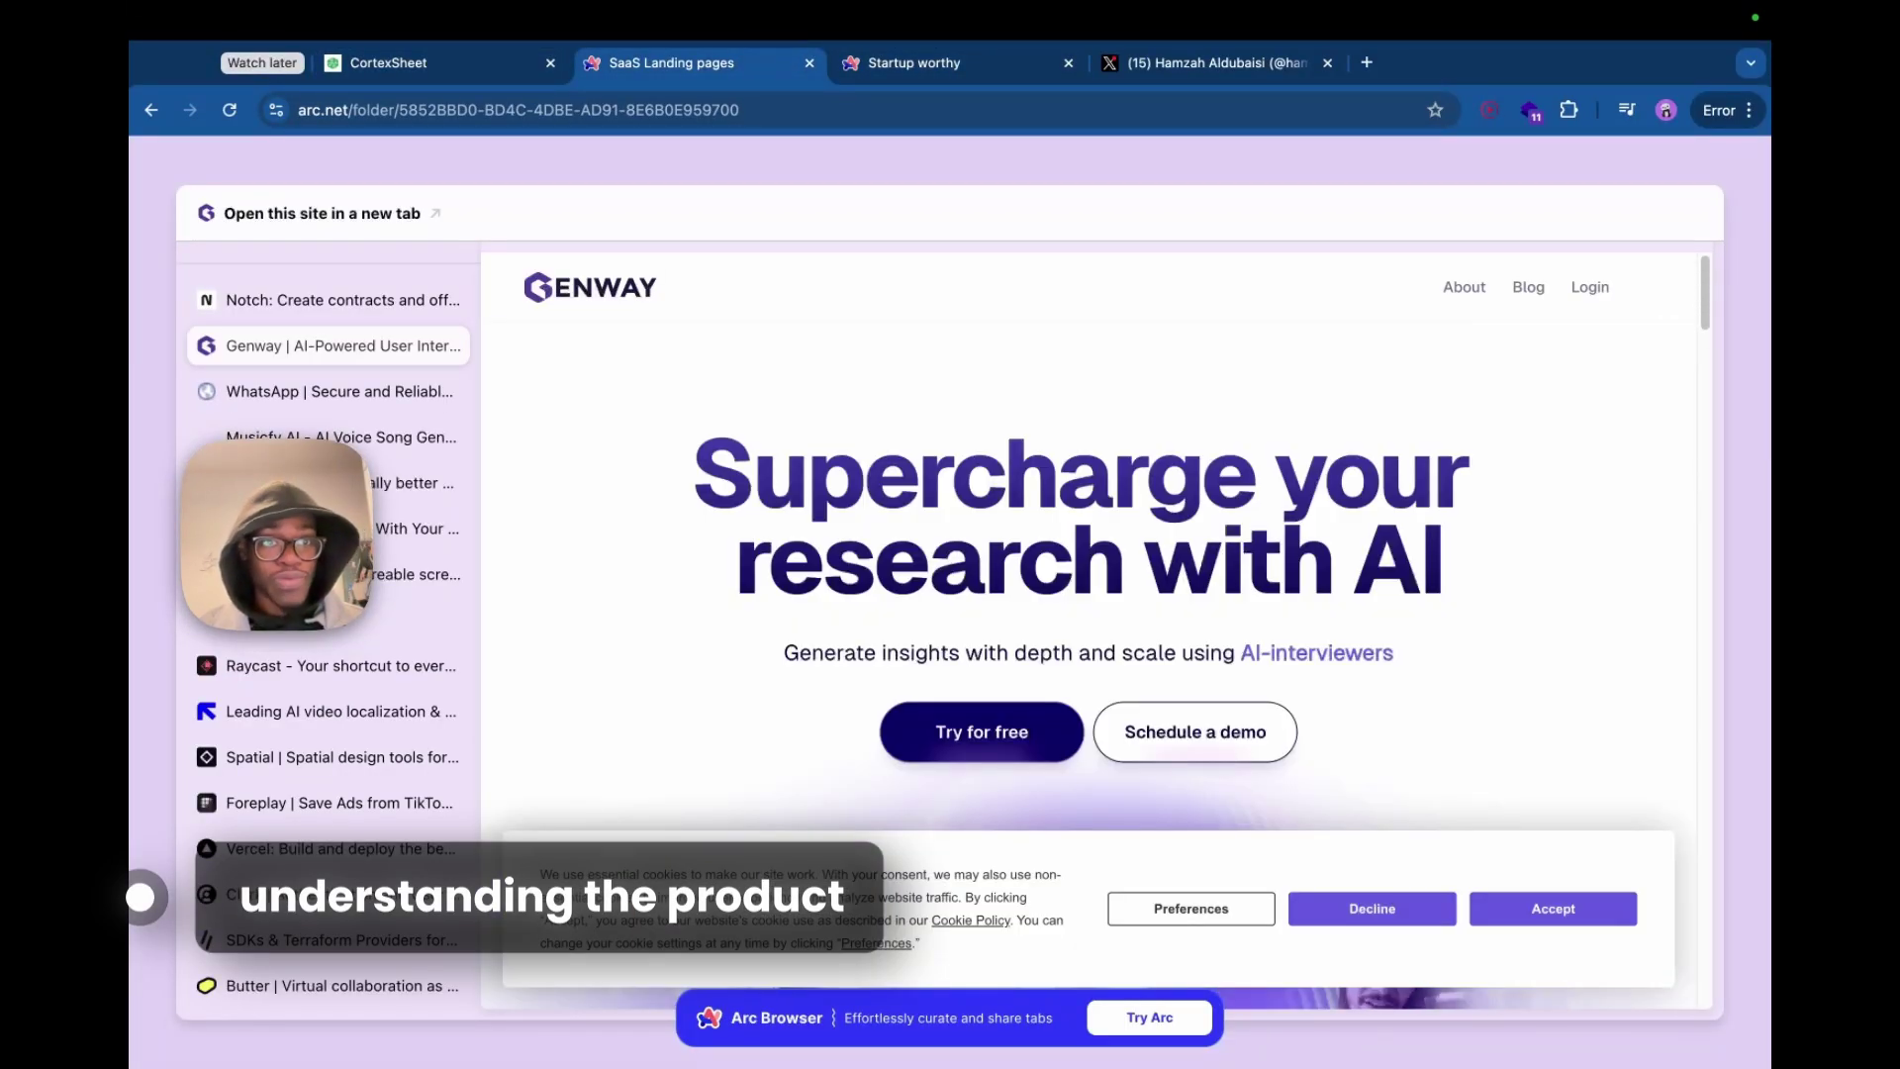
Reopen the 'Anatomy of a high-converting AI SaaS landing page' post in a new tab, then return to CortexSheet
key("super+1")
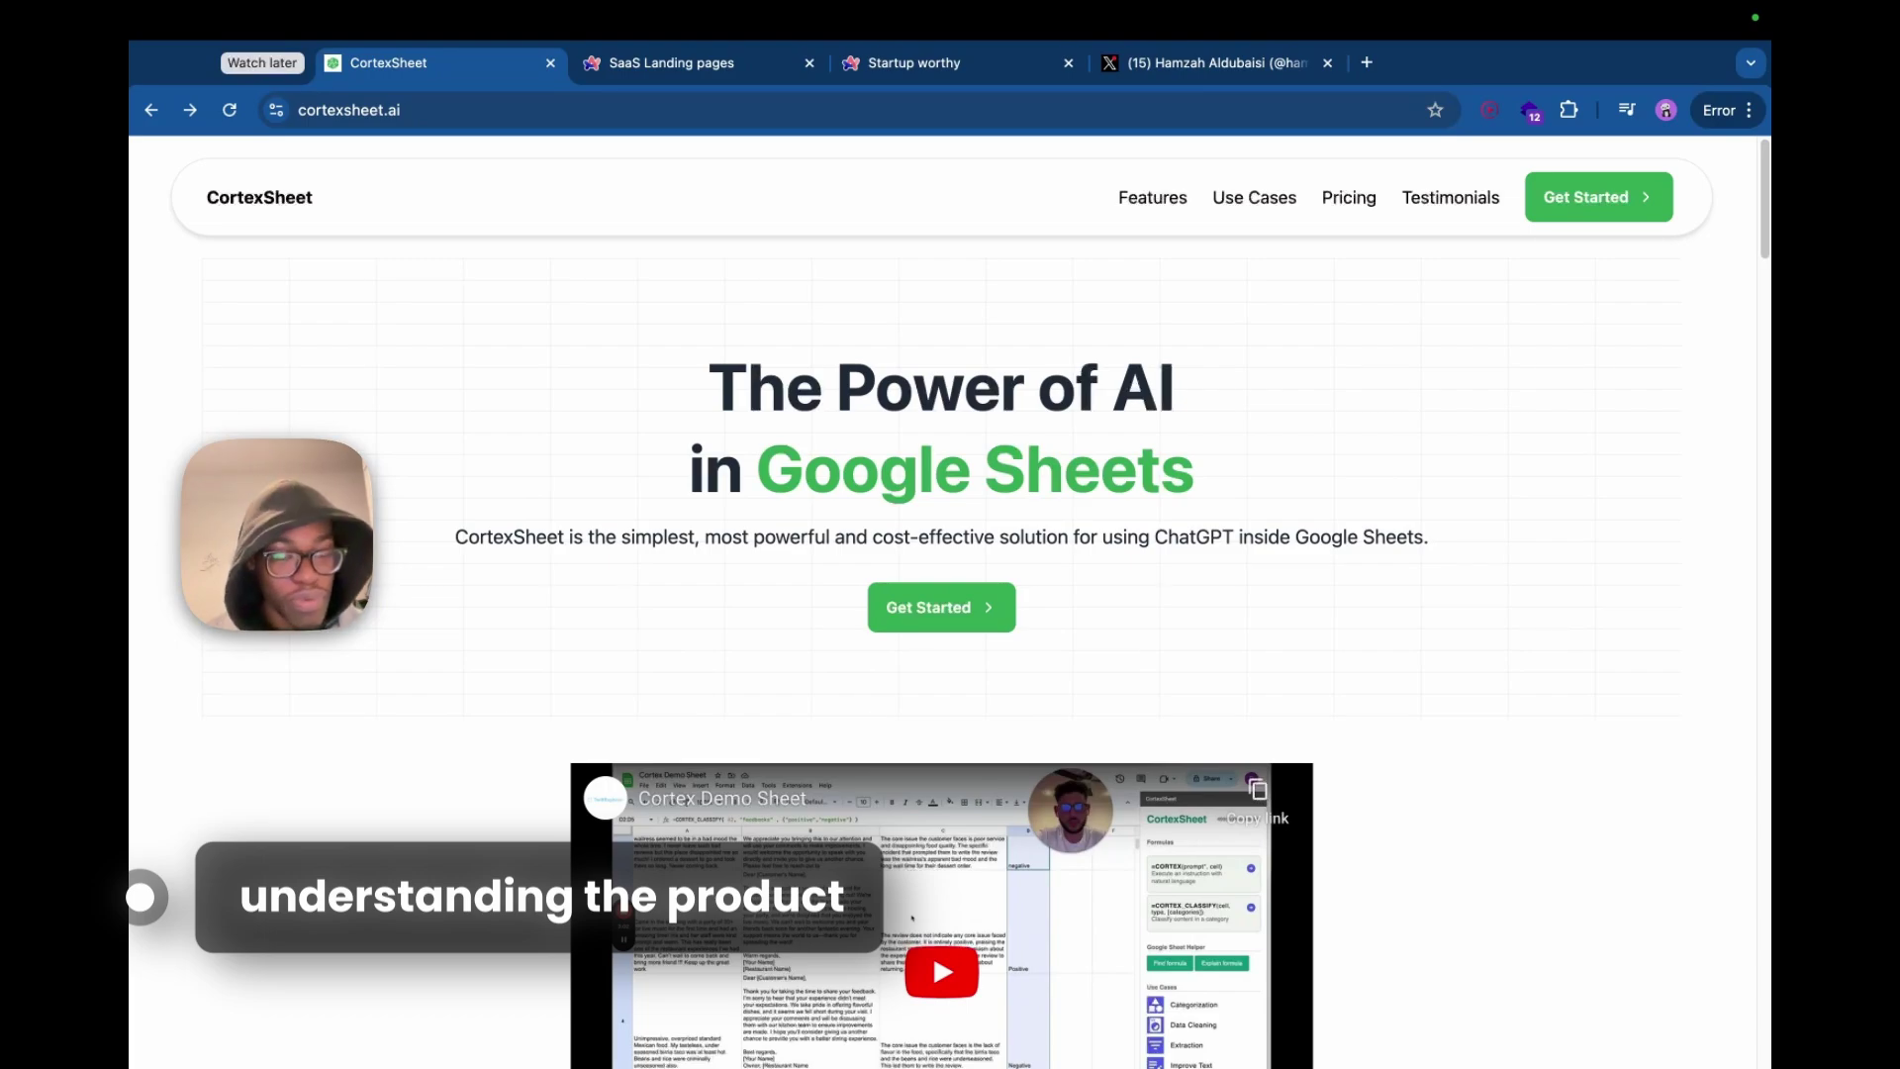
key("super+shift+t")
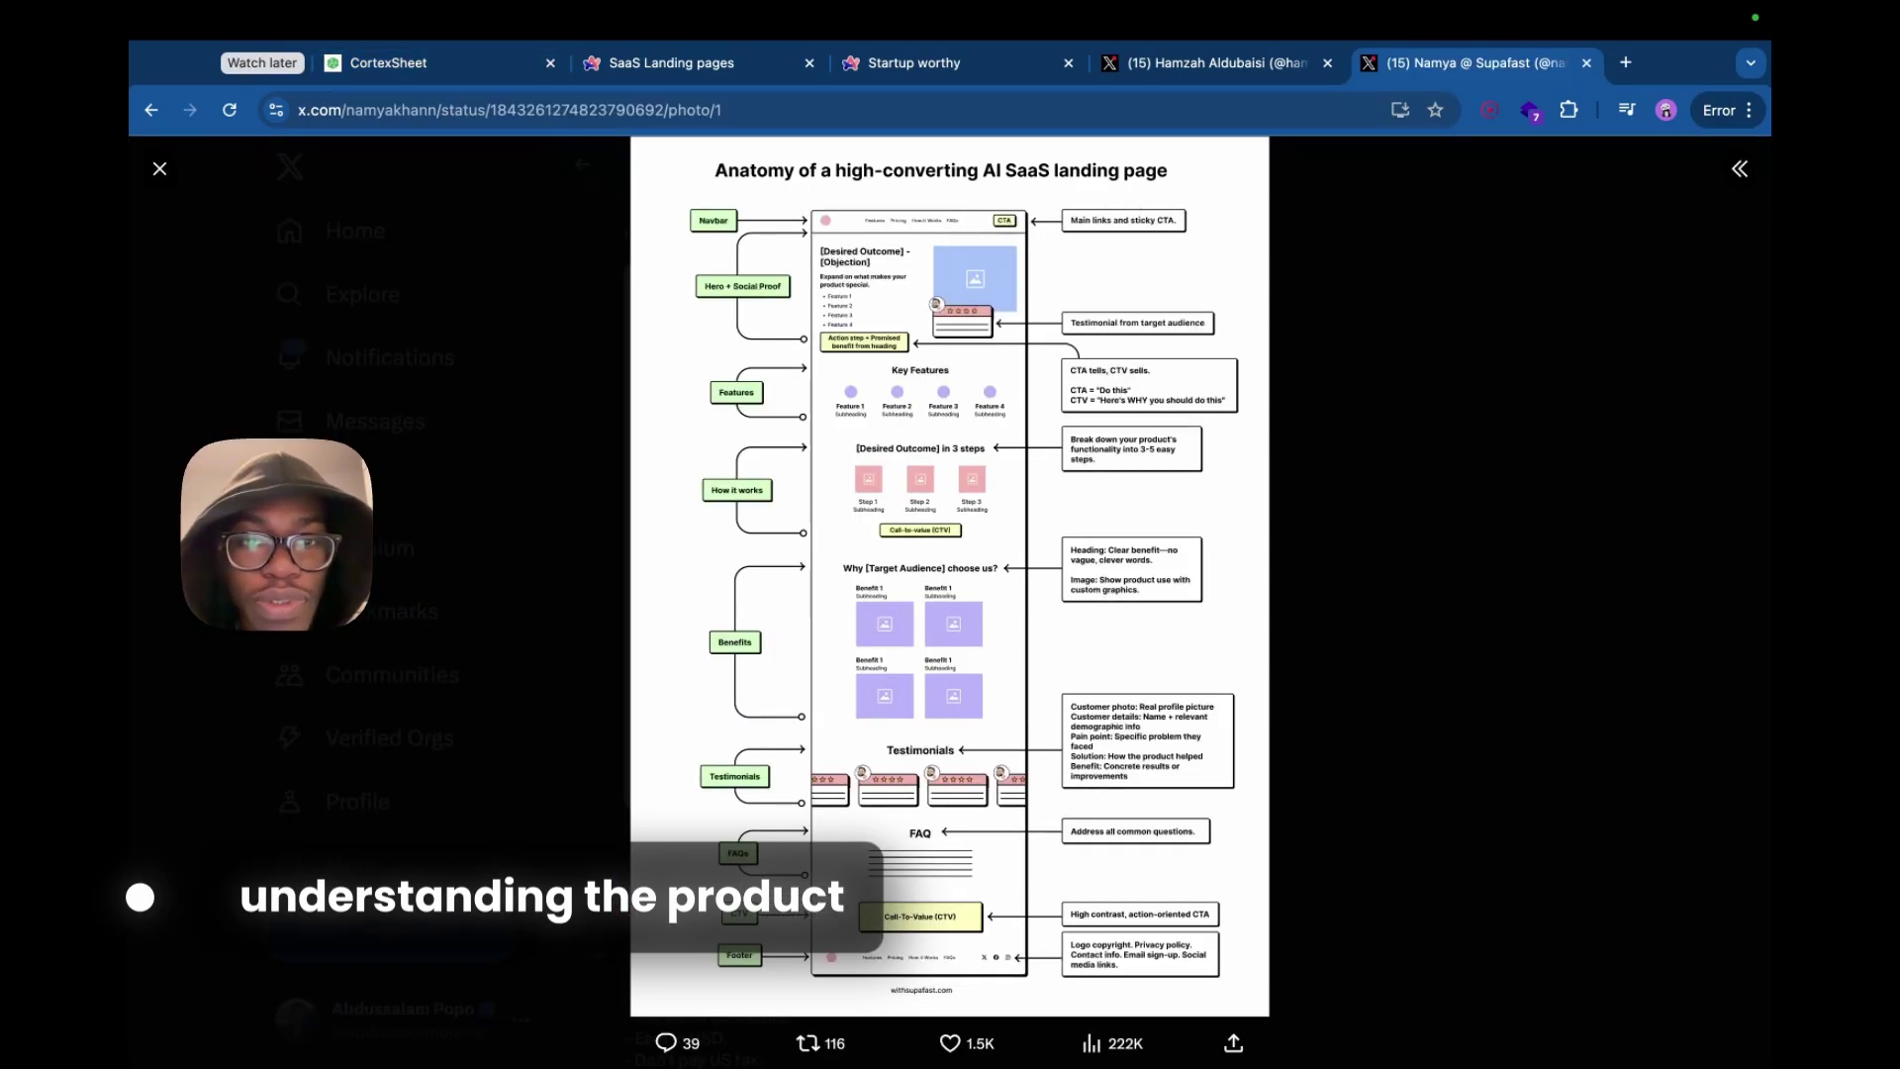
key("super+1")
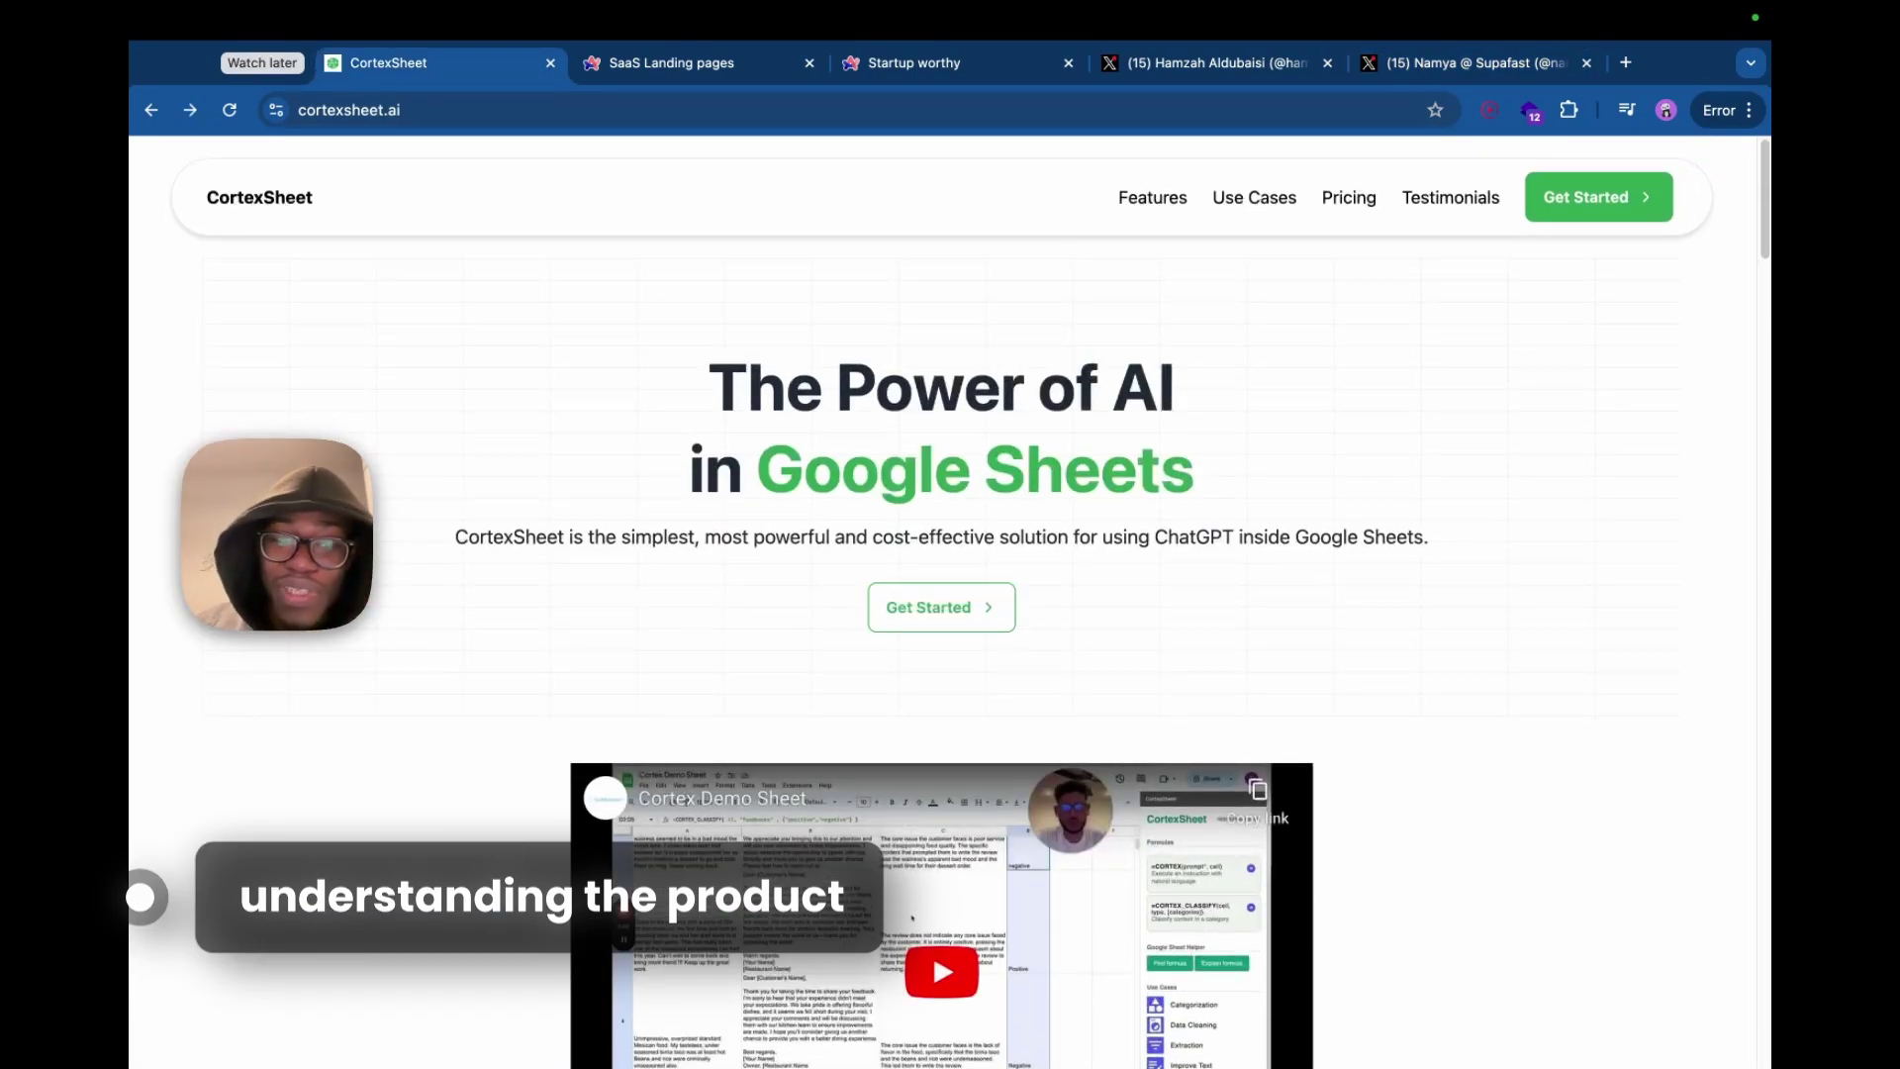
Highlight the Power of AI and Google Sheets headings, then start the embedded demo video
left_click_drag(877, 388, 1175, 388)
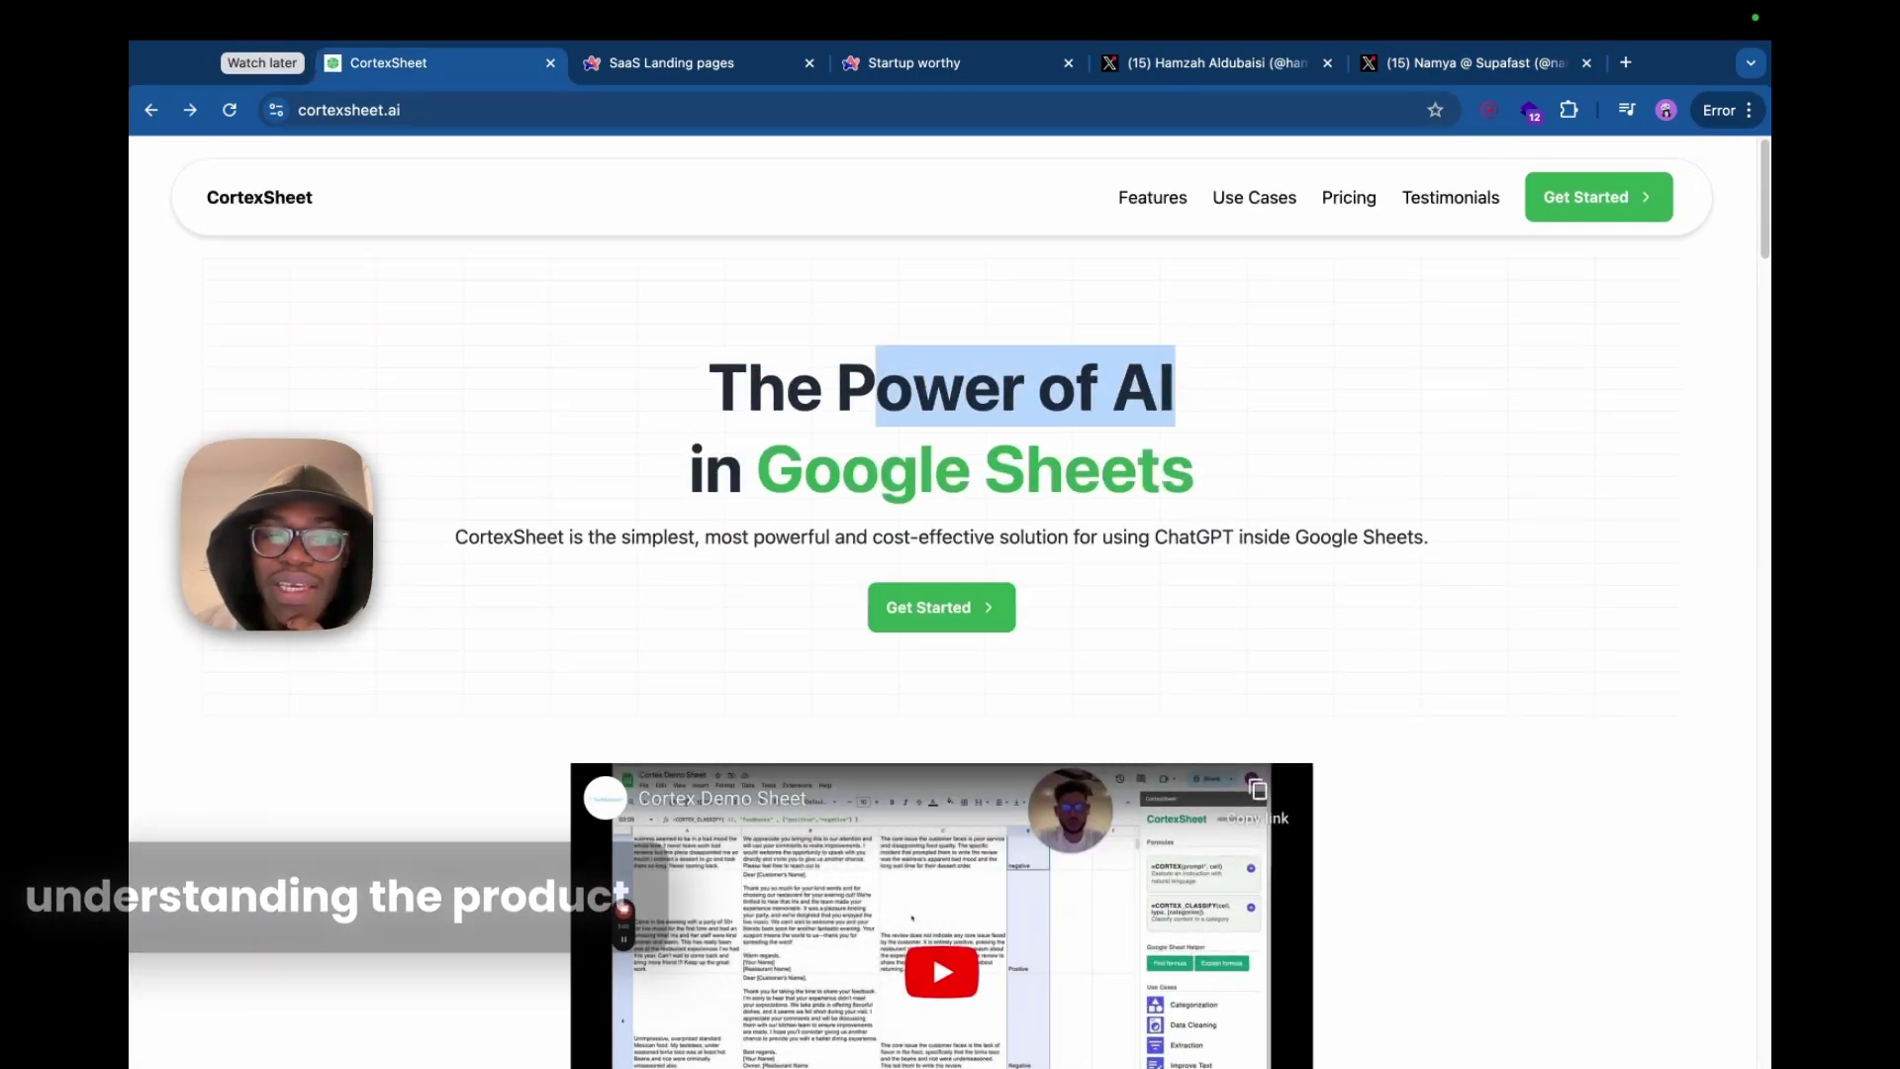
left_click_drag(842, 467, 934, 467)
scroll(934, 554, "down", 5)
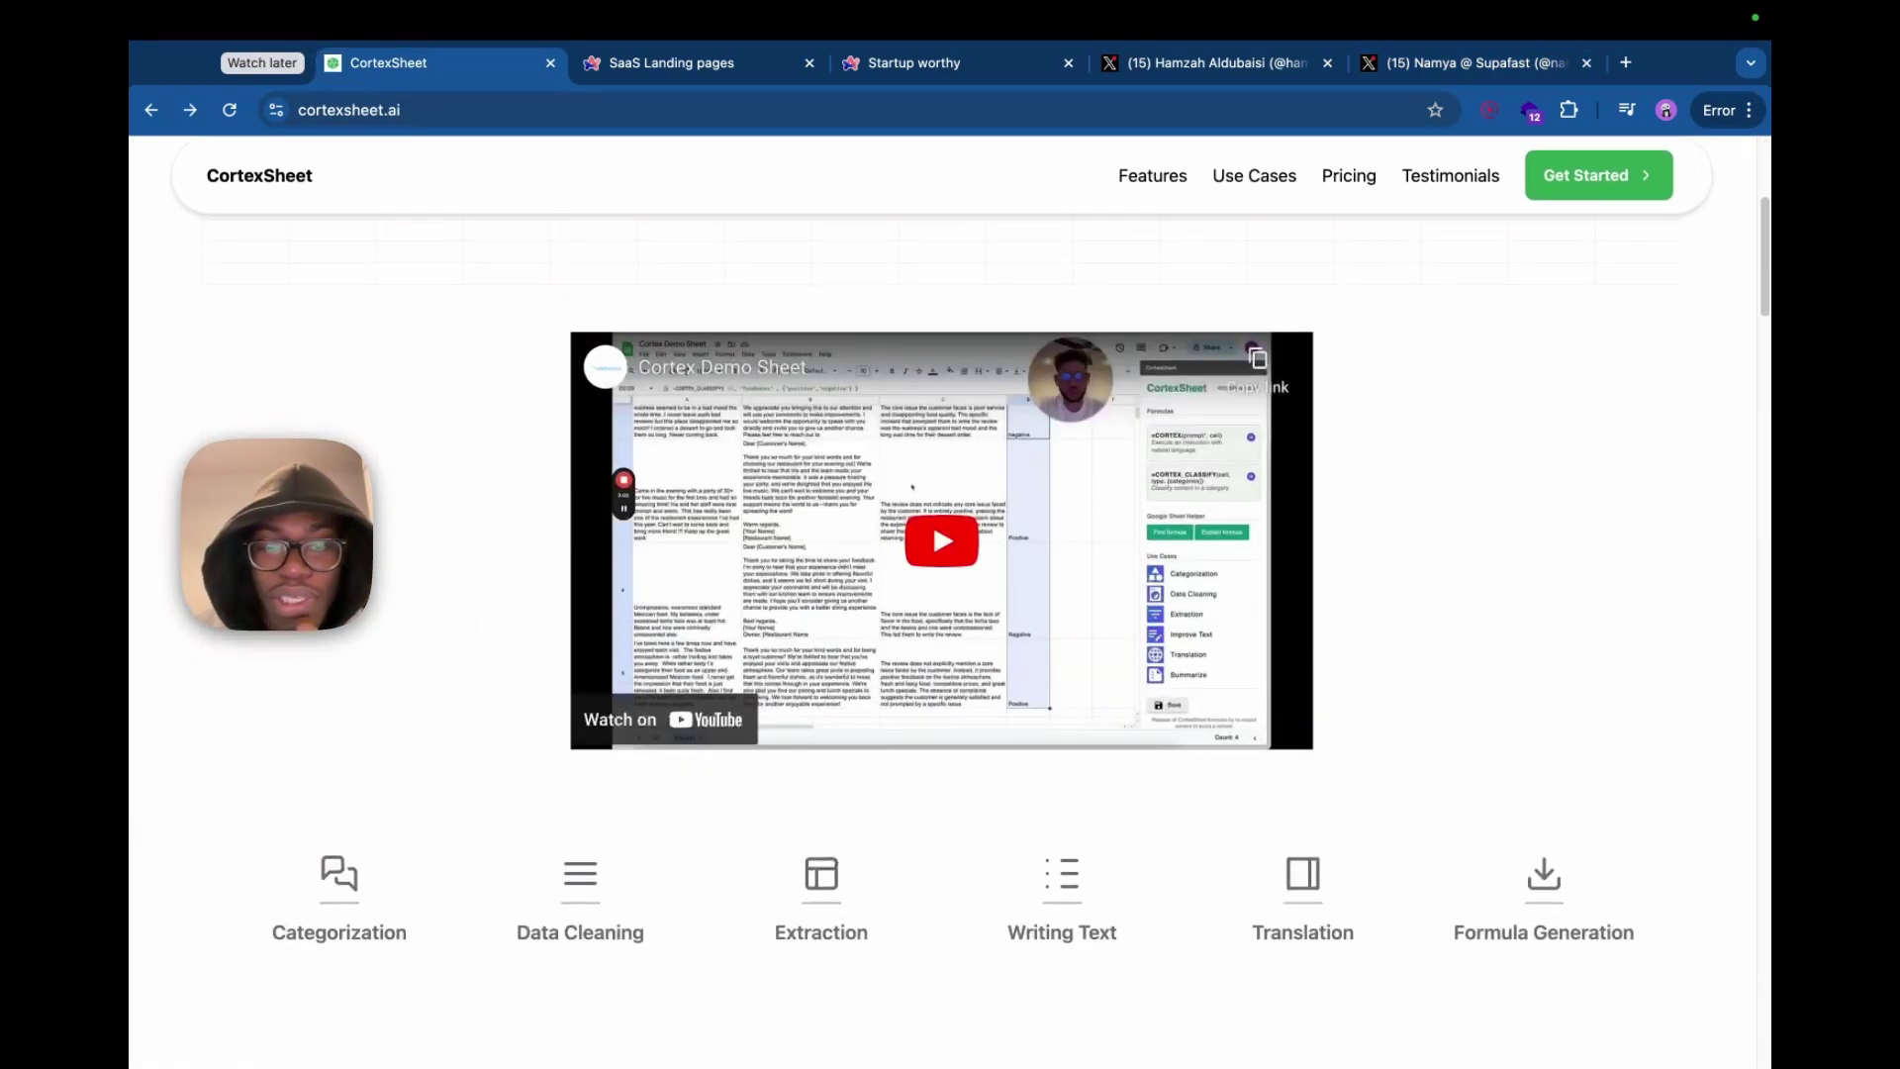
left_click(909, 539)
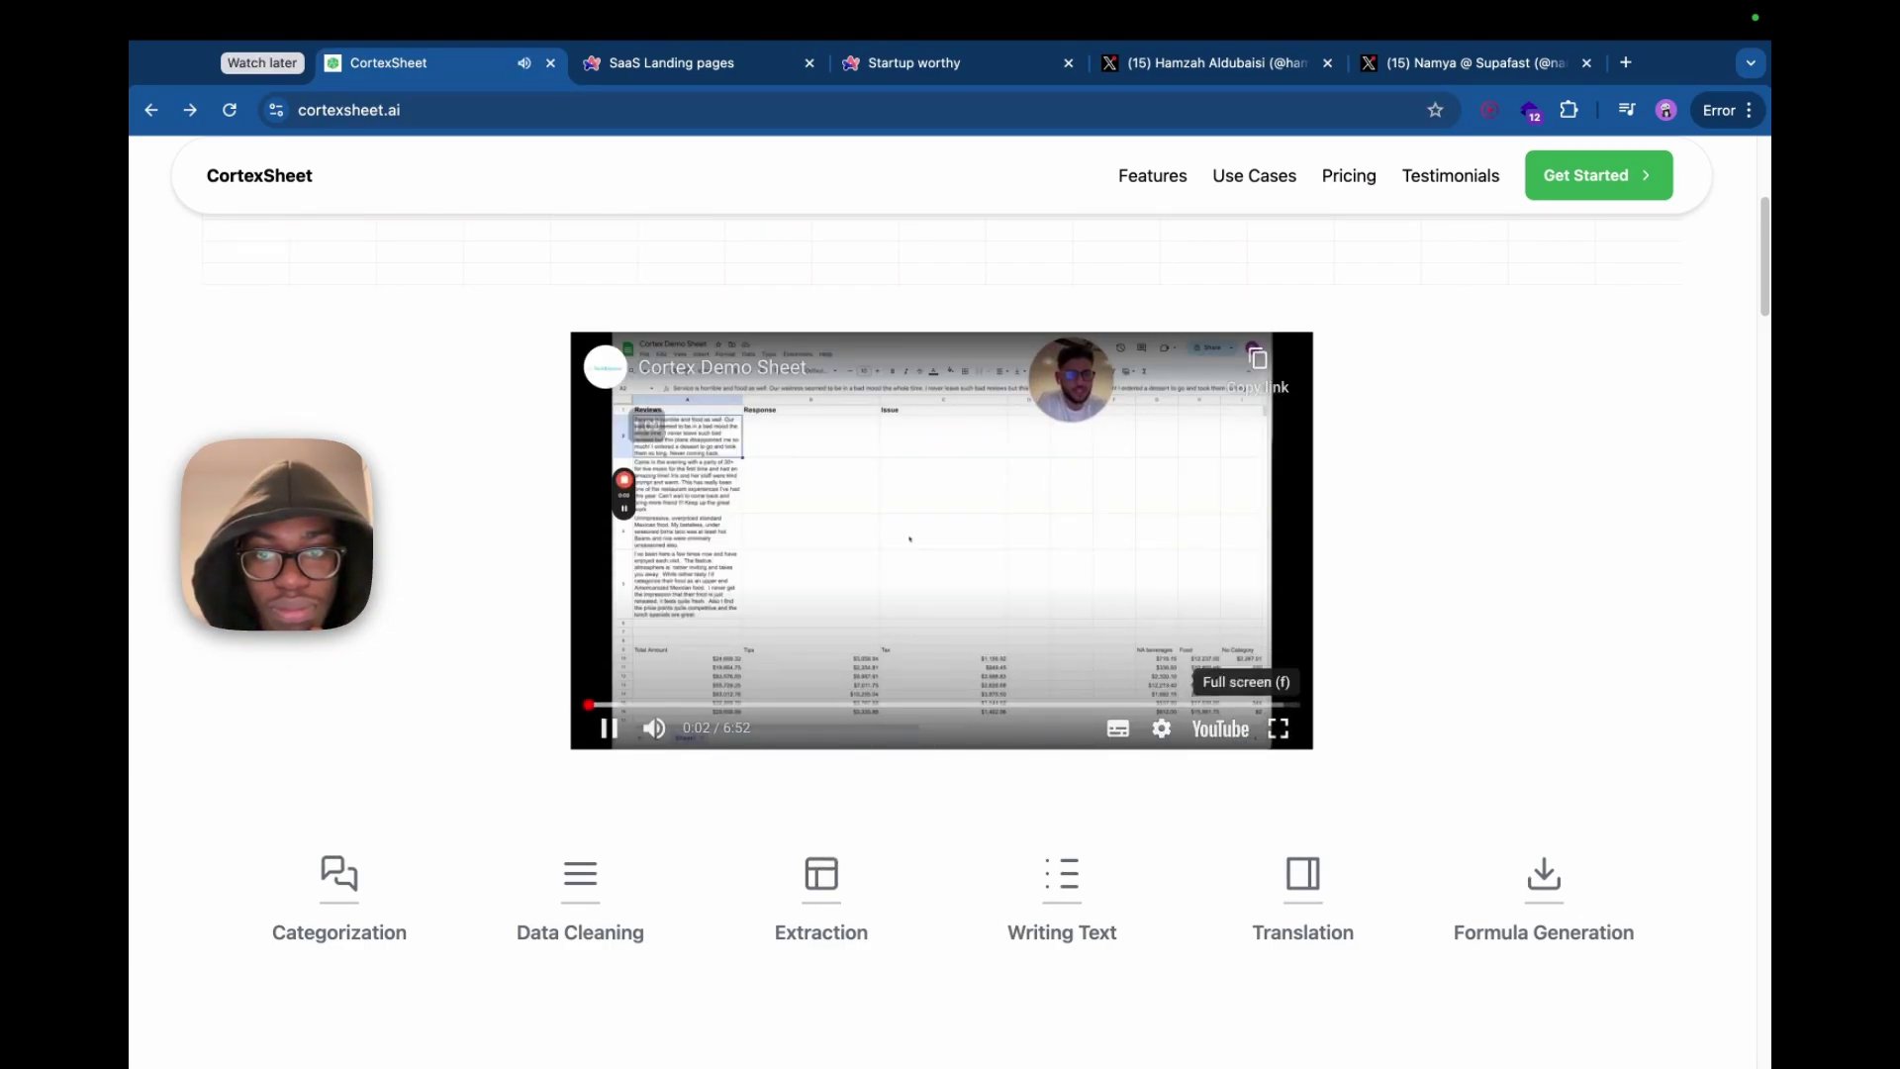
Watch the demo full screen at 1.75× playback speed, then scroll back up to the homepage hero
double_click(910, 538)
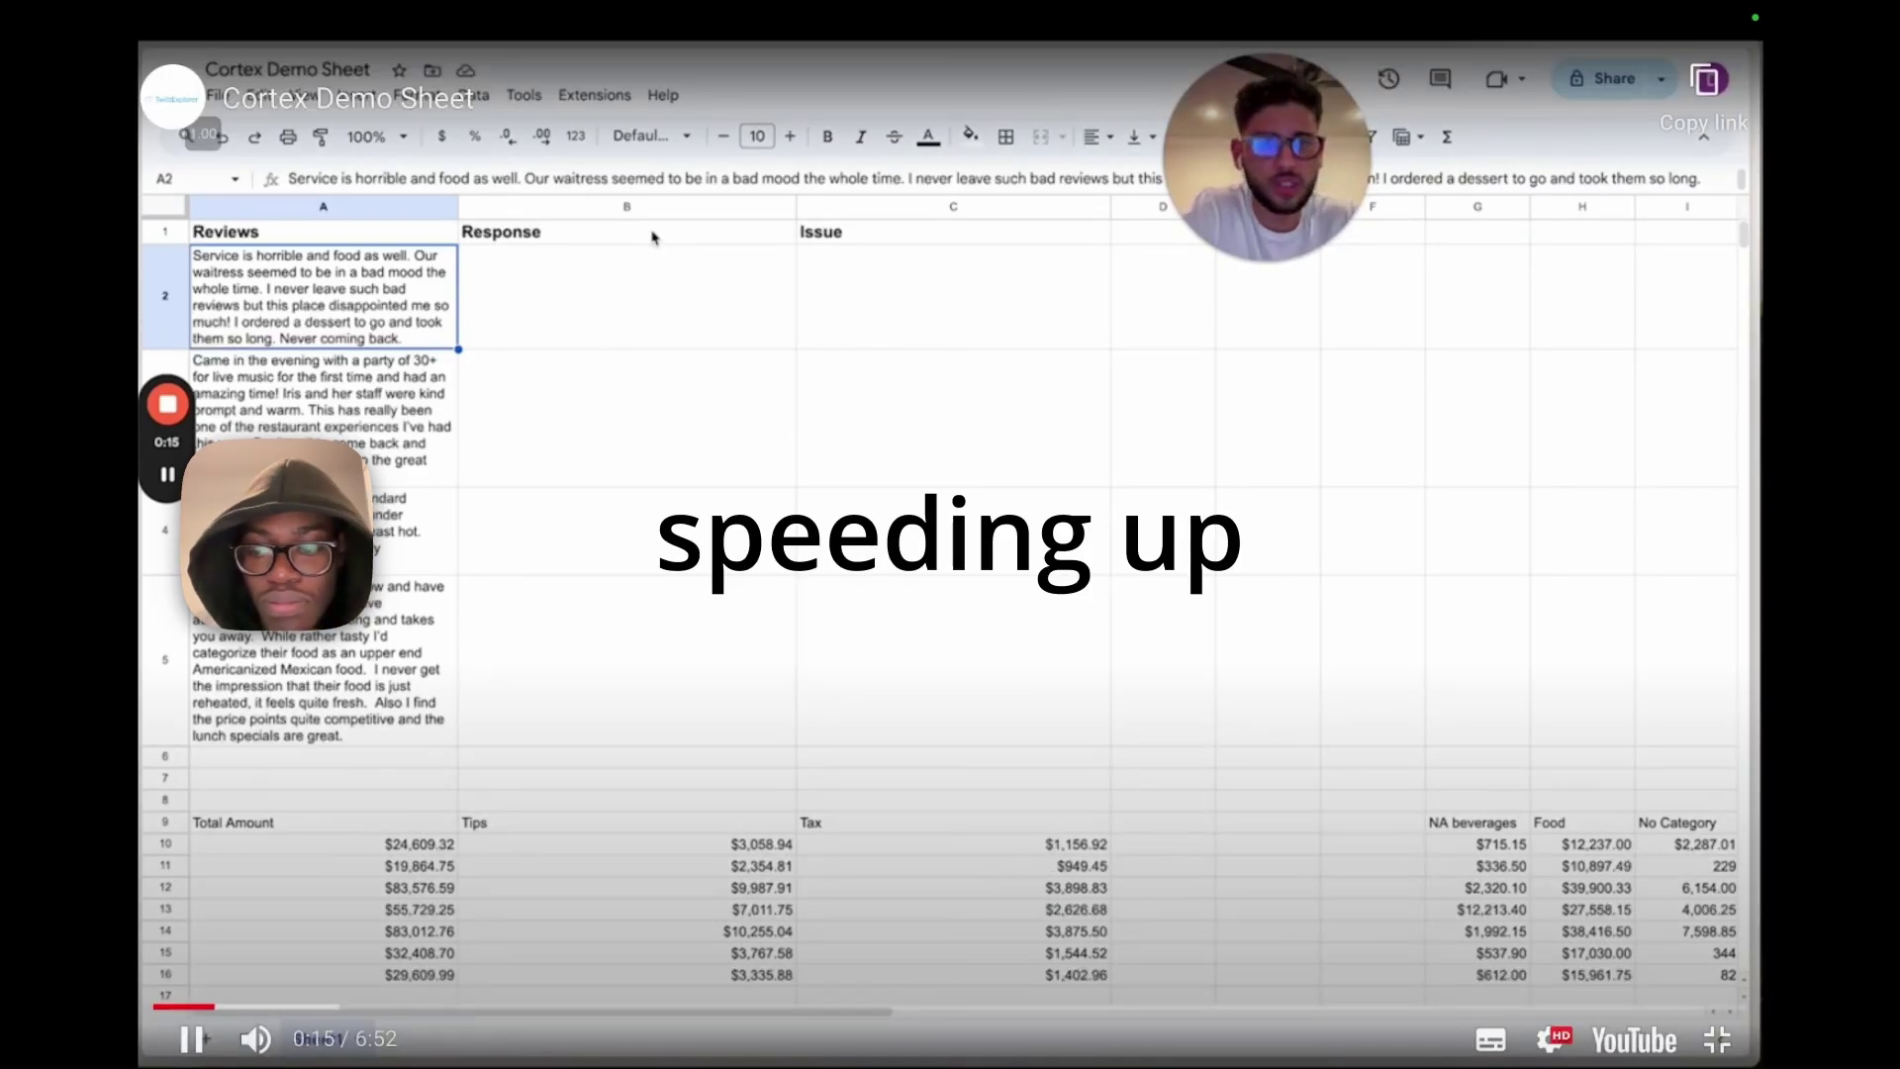
left_click(1553, 1039)
left_click(1433, 902)
left_click(1454, 902)
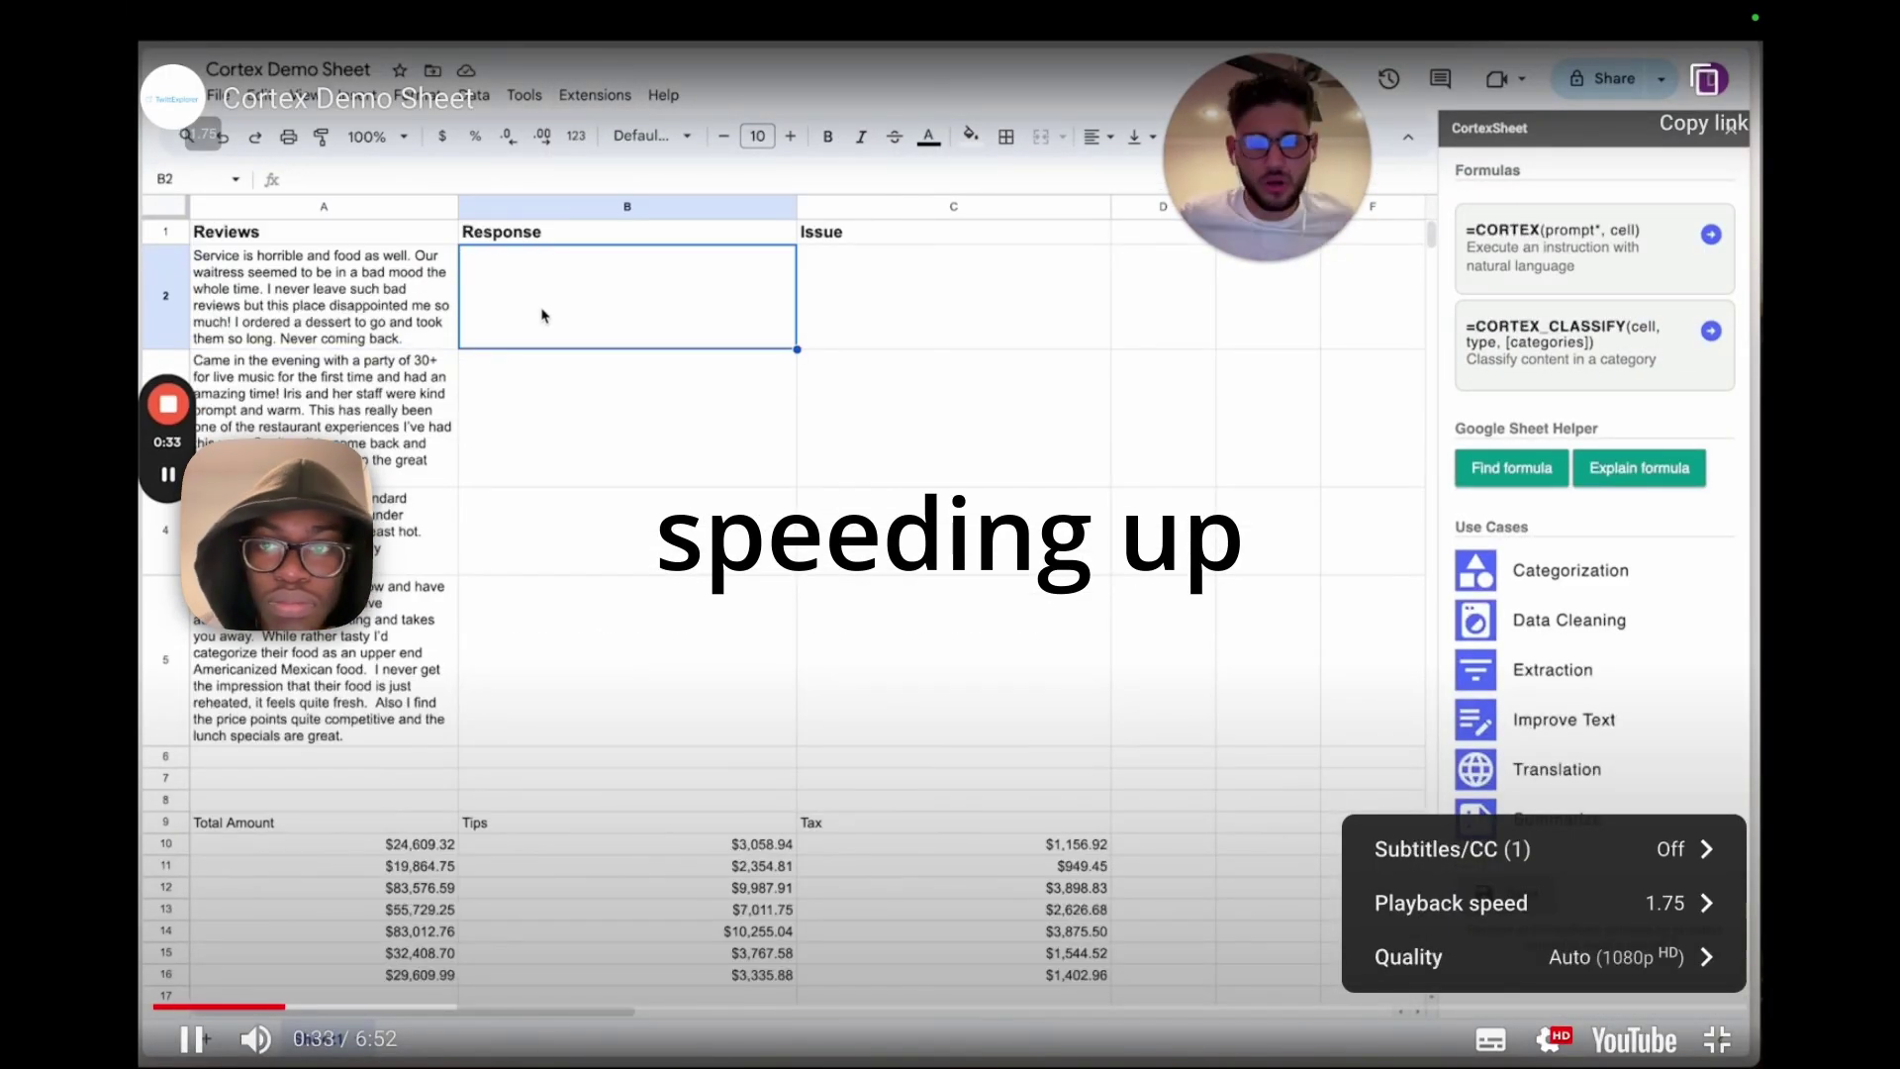
left_click(1434, 902)
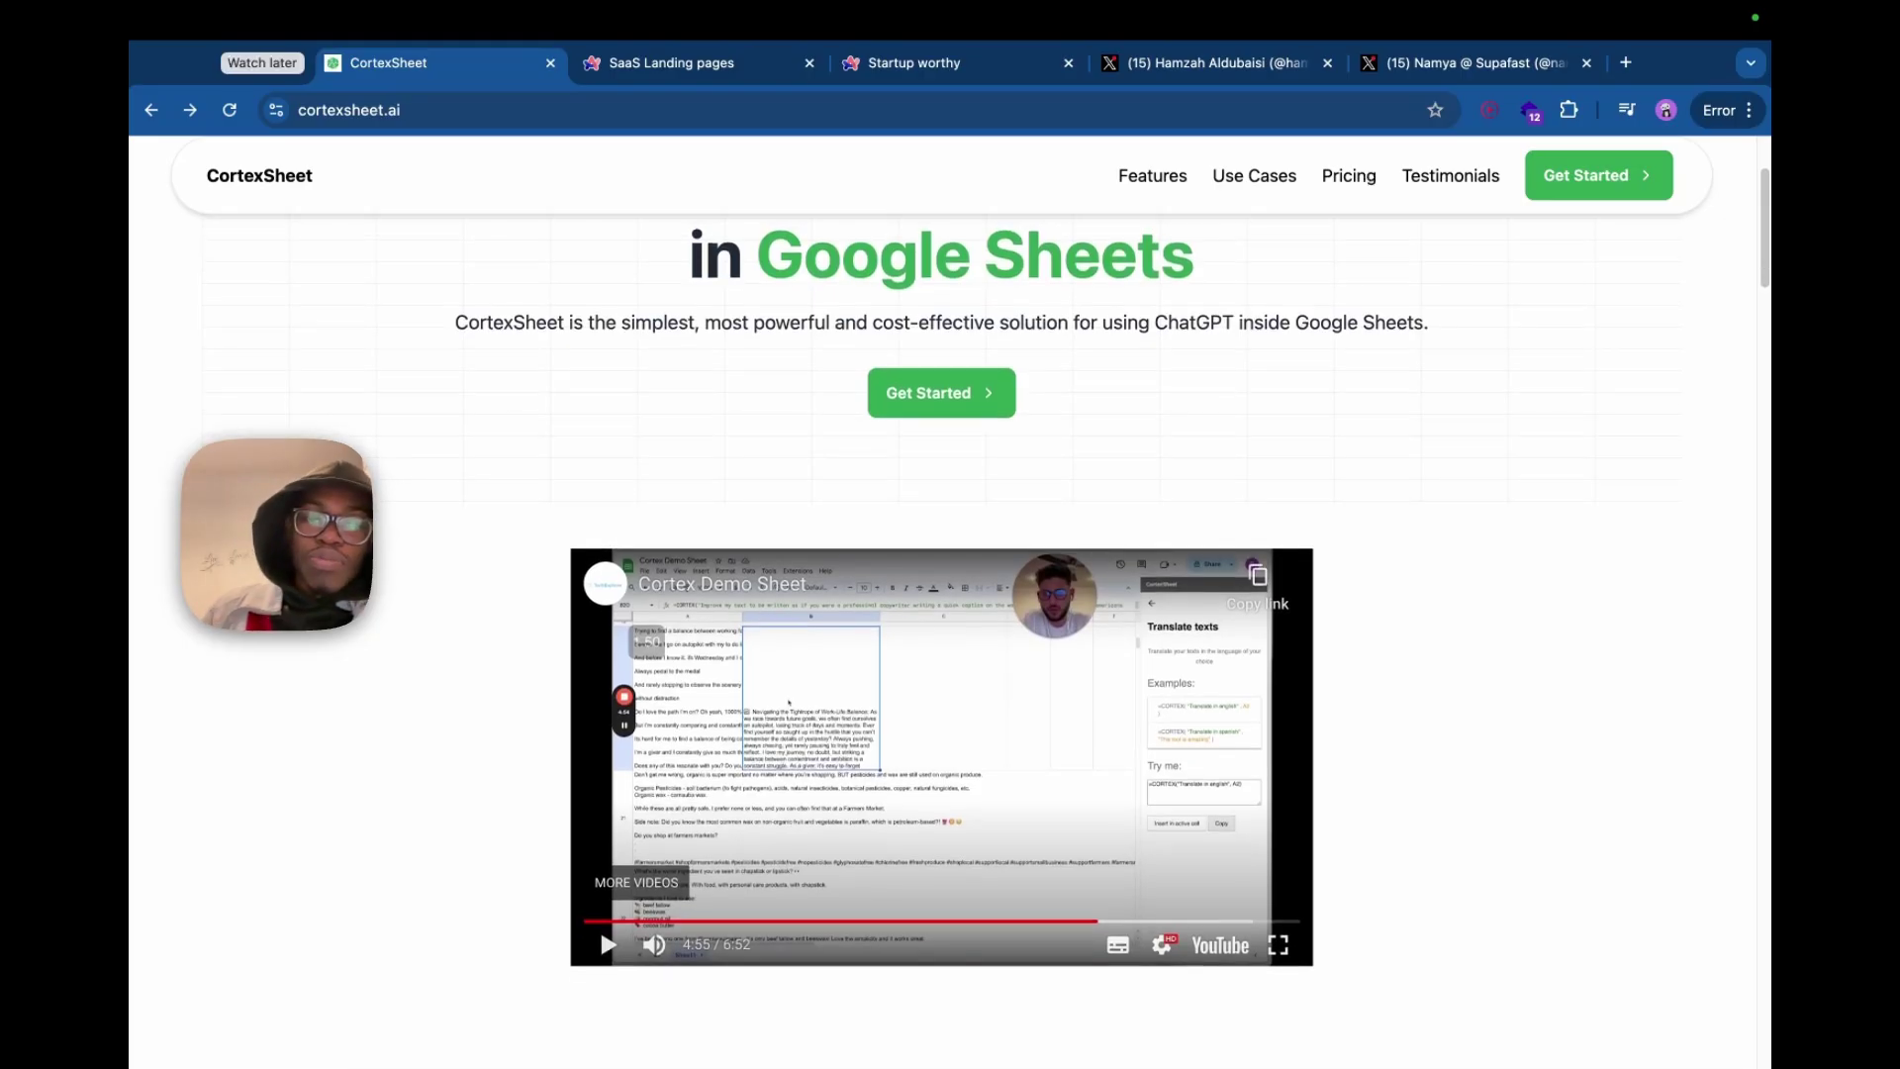
scroll(940, 594, "up", 1)
scroll(940, 593, "up", 1)
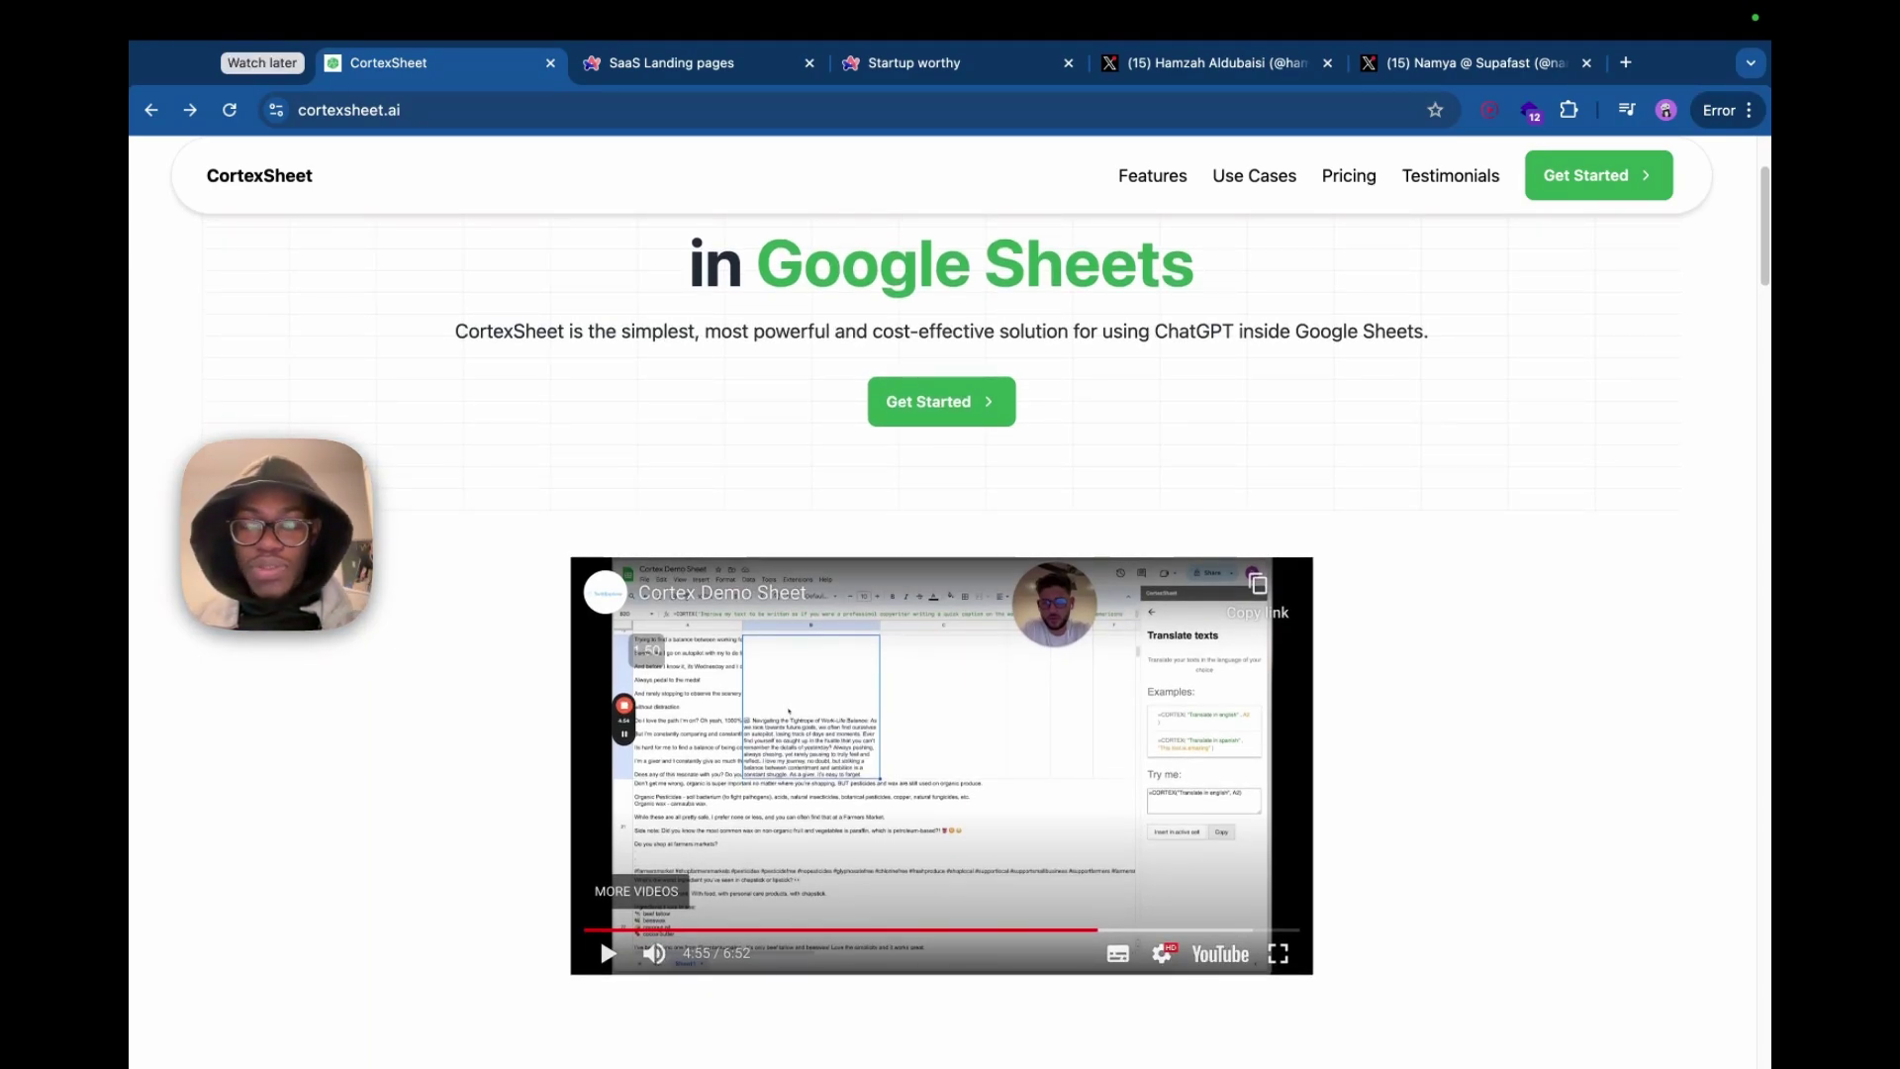
scroll(940, 593, "up", 5)
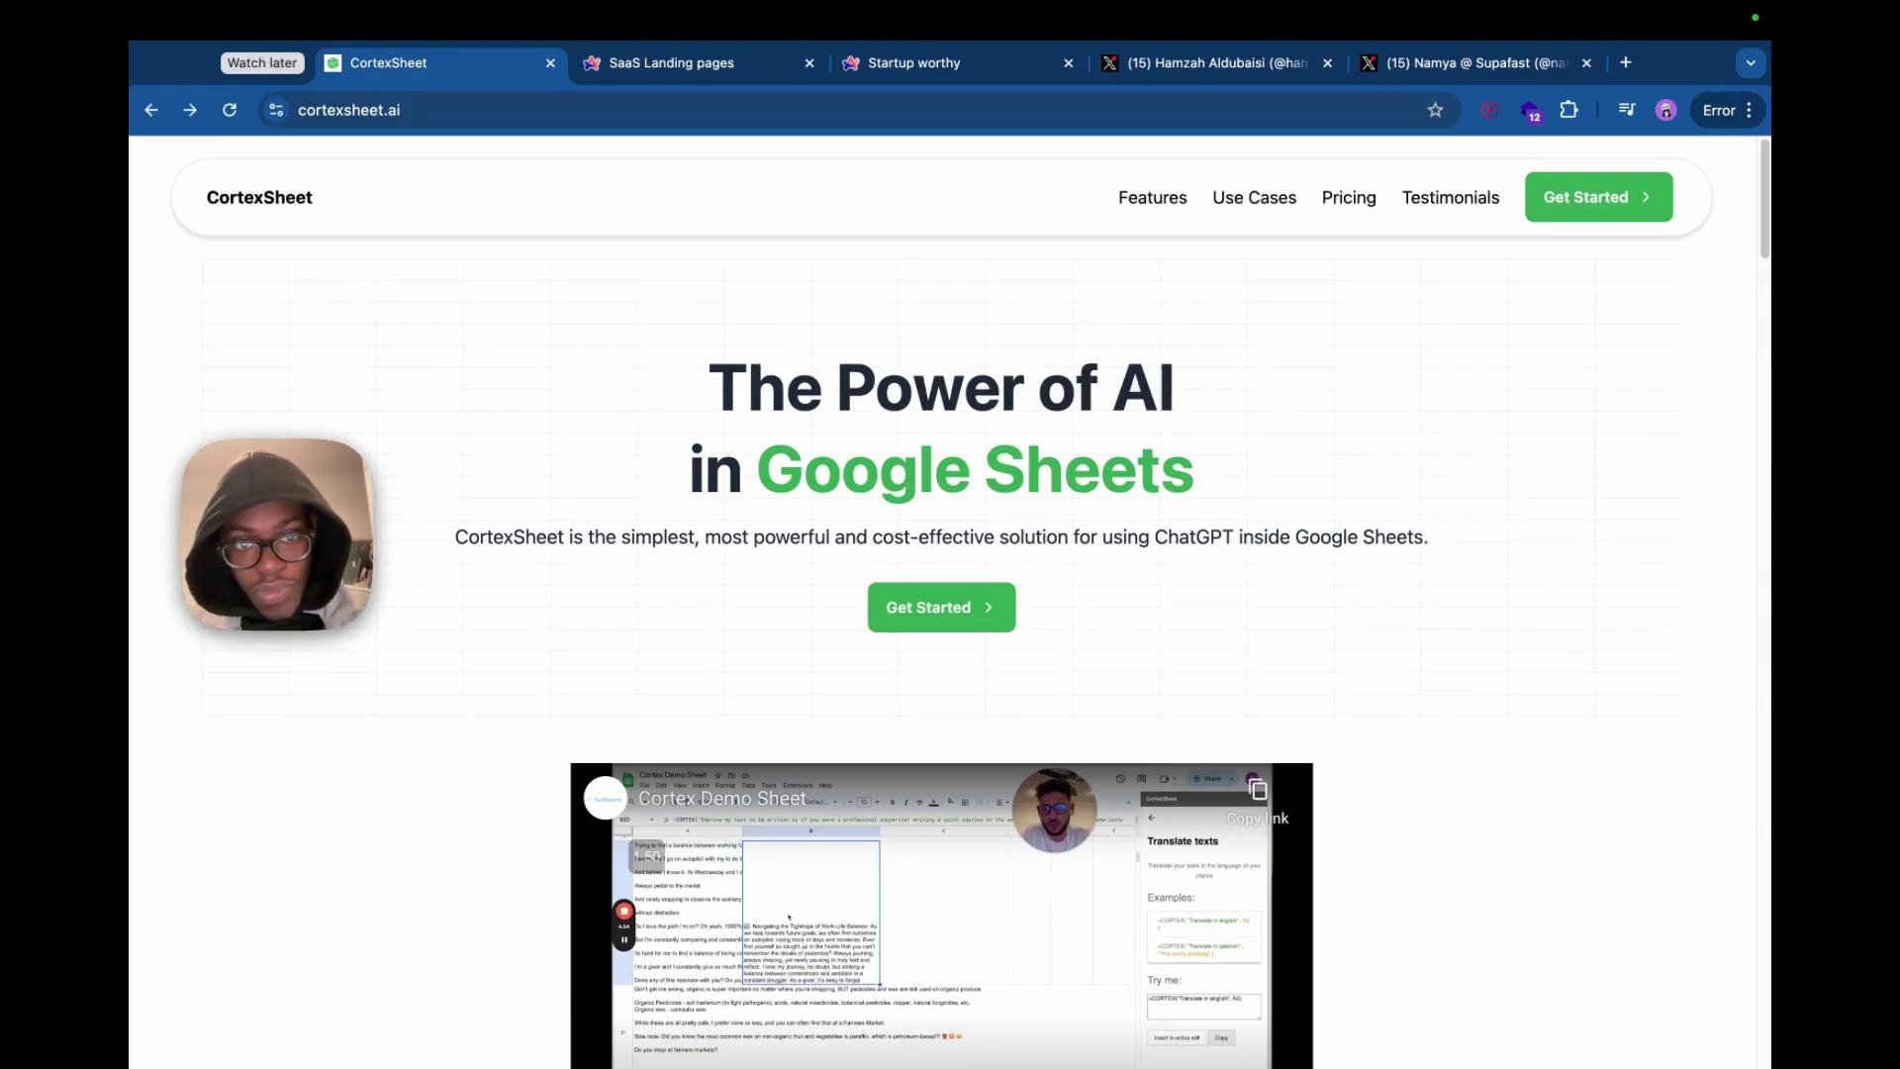
Copy the cortexsheet.ai address, launch html.to.design in Figma via Cmd+/ 'ht', and paste the URL
key("super+l")
key("super+c")
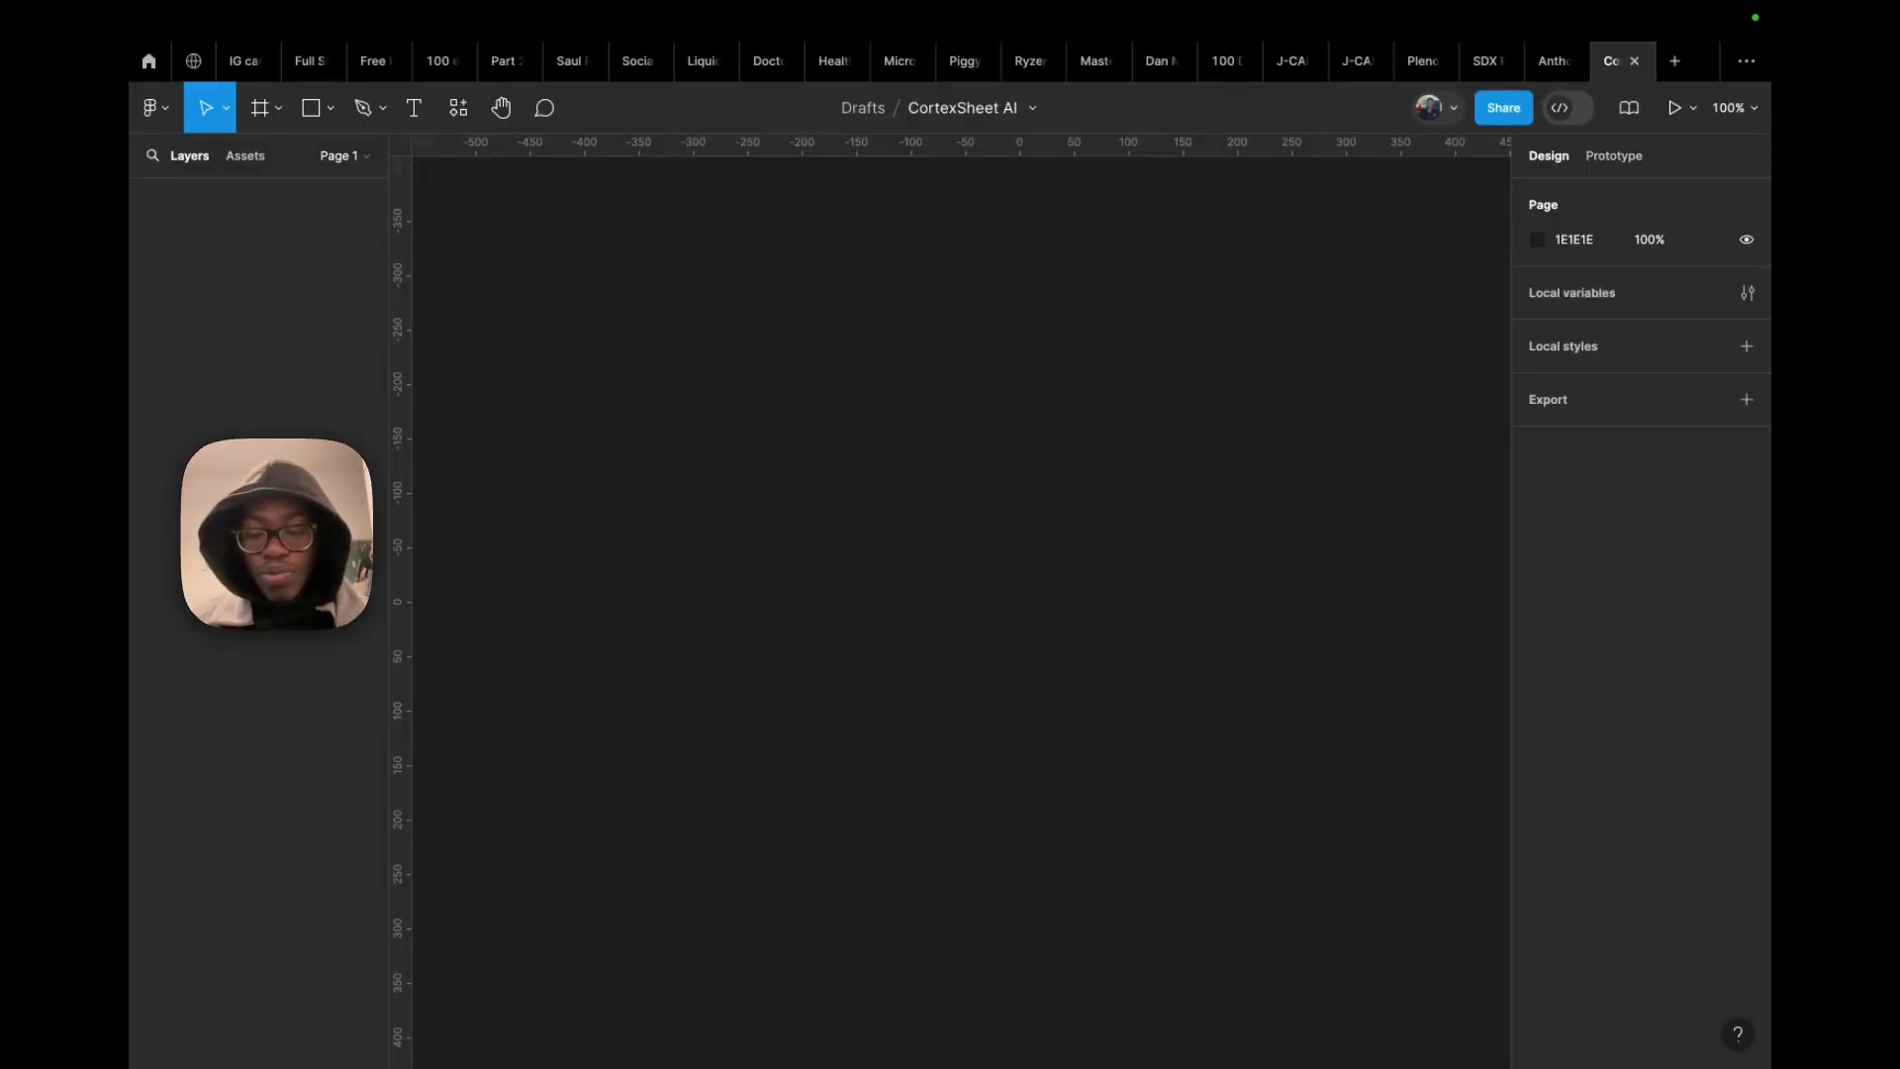
key("super+slash")
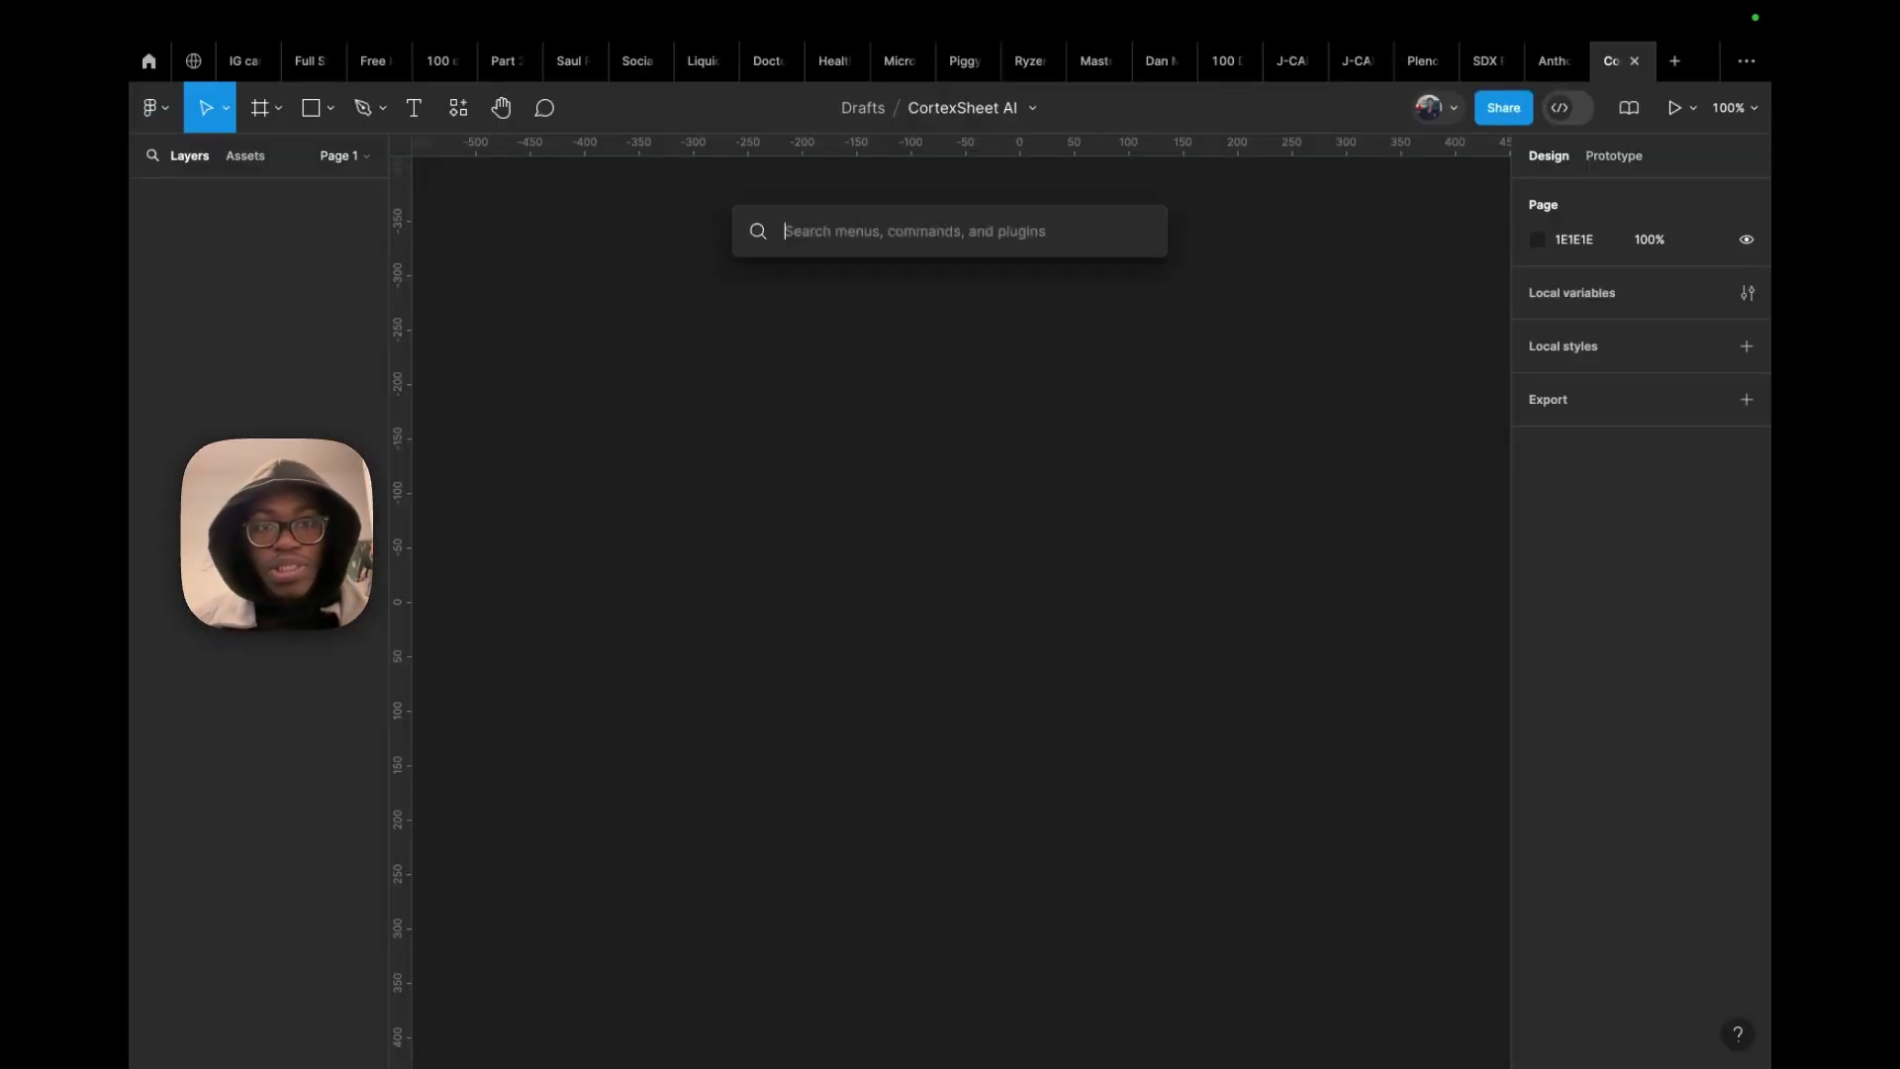
type("ht")
key("Down")
key("Down")
key("Down")
key("Down")
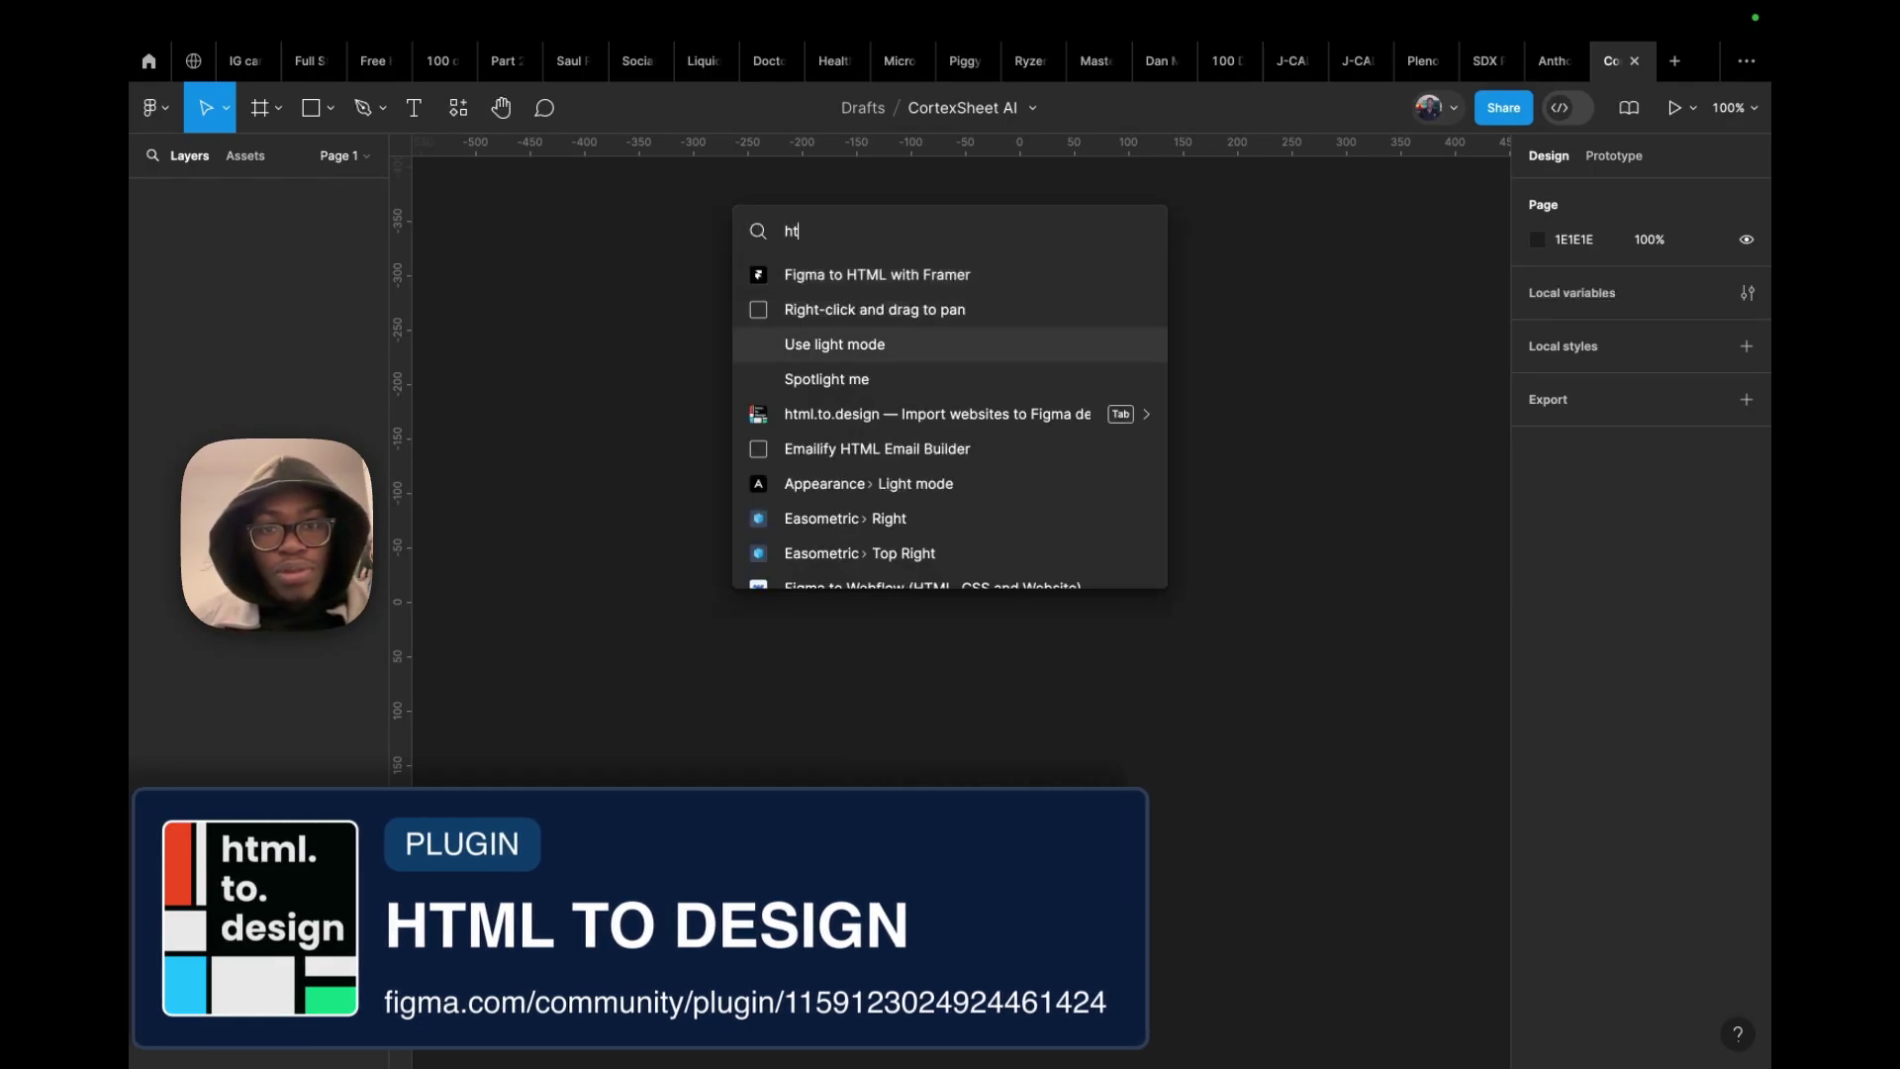
key("Return")
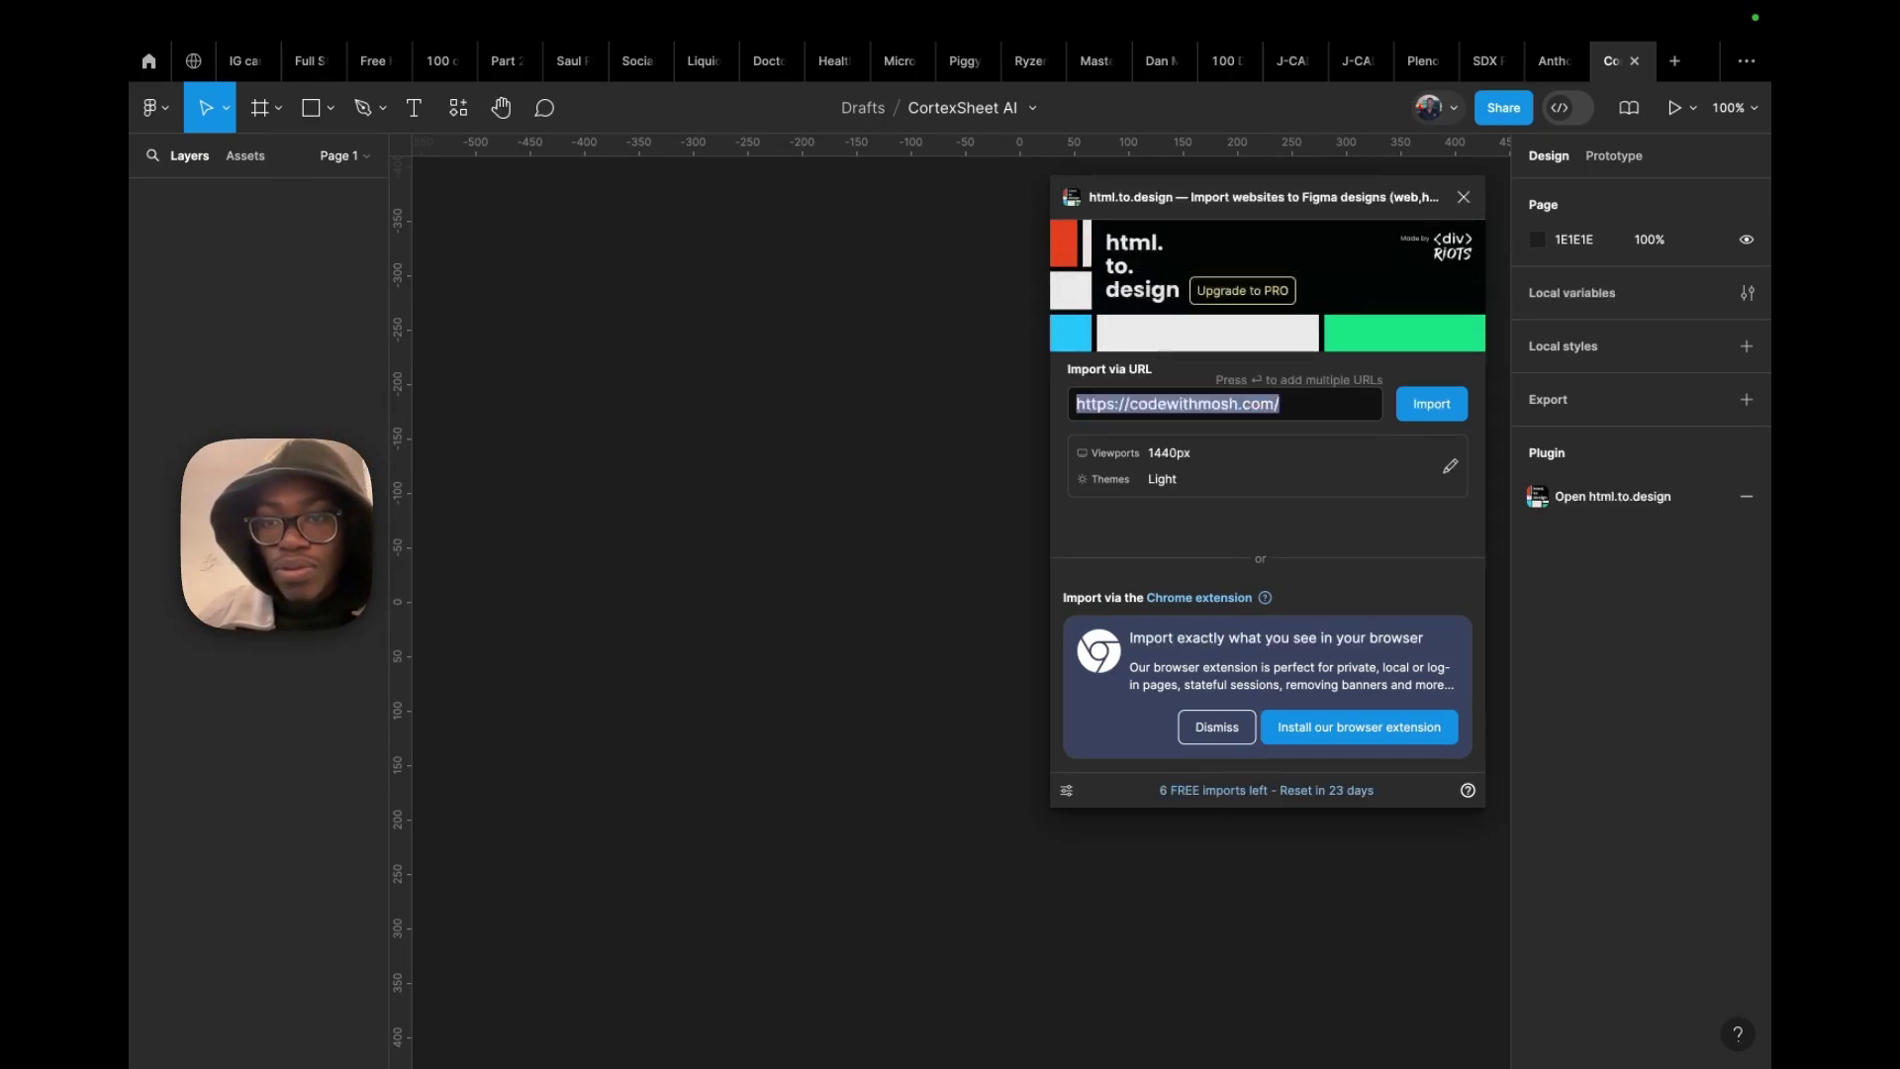
key("super+v")
Import the CortexSheet page into Figma and scroll through its Templates section
key("Return")
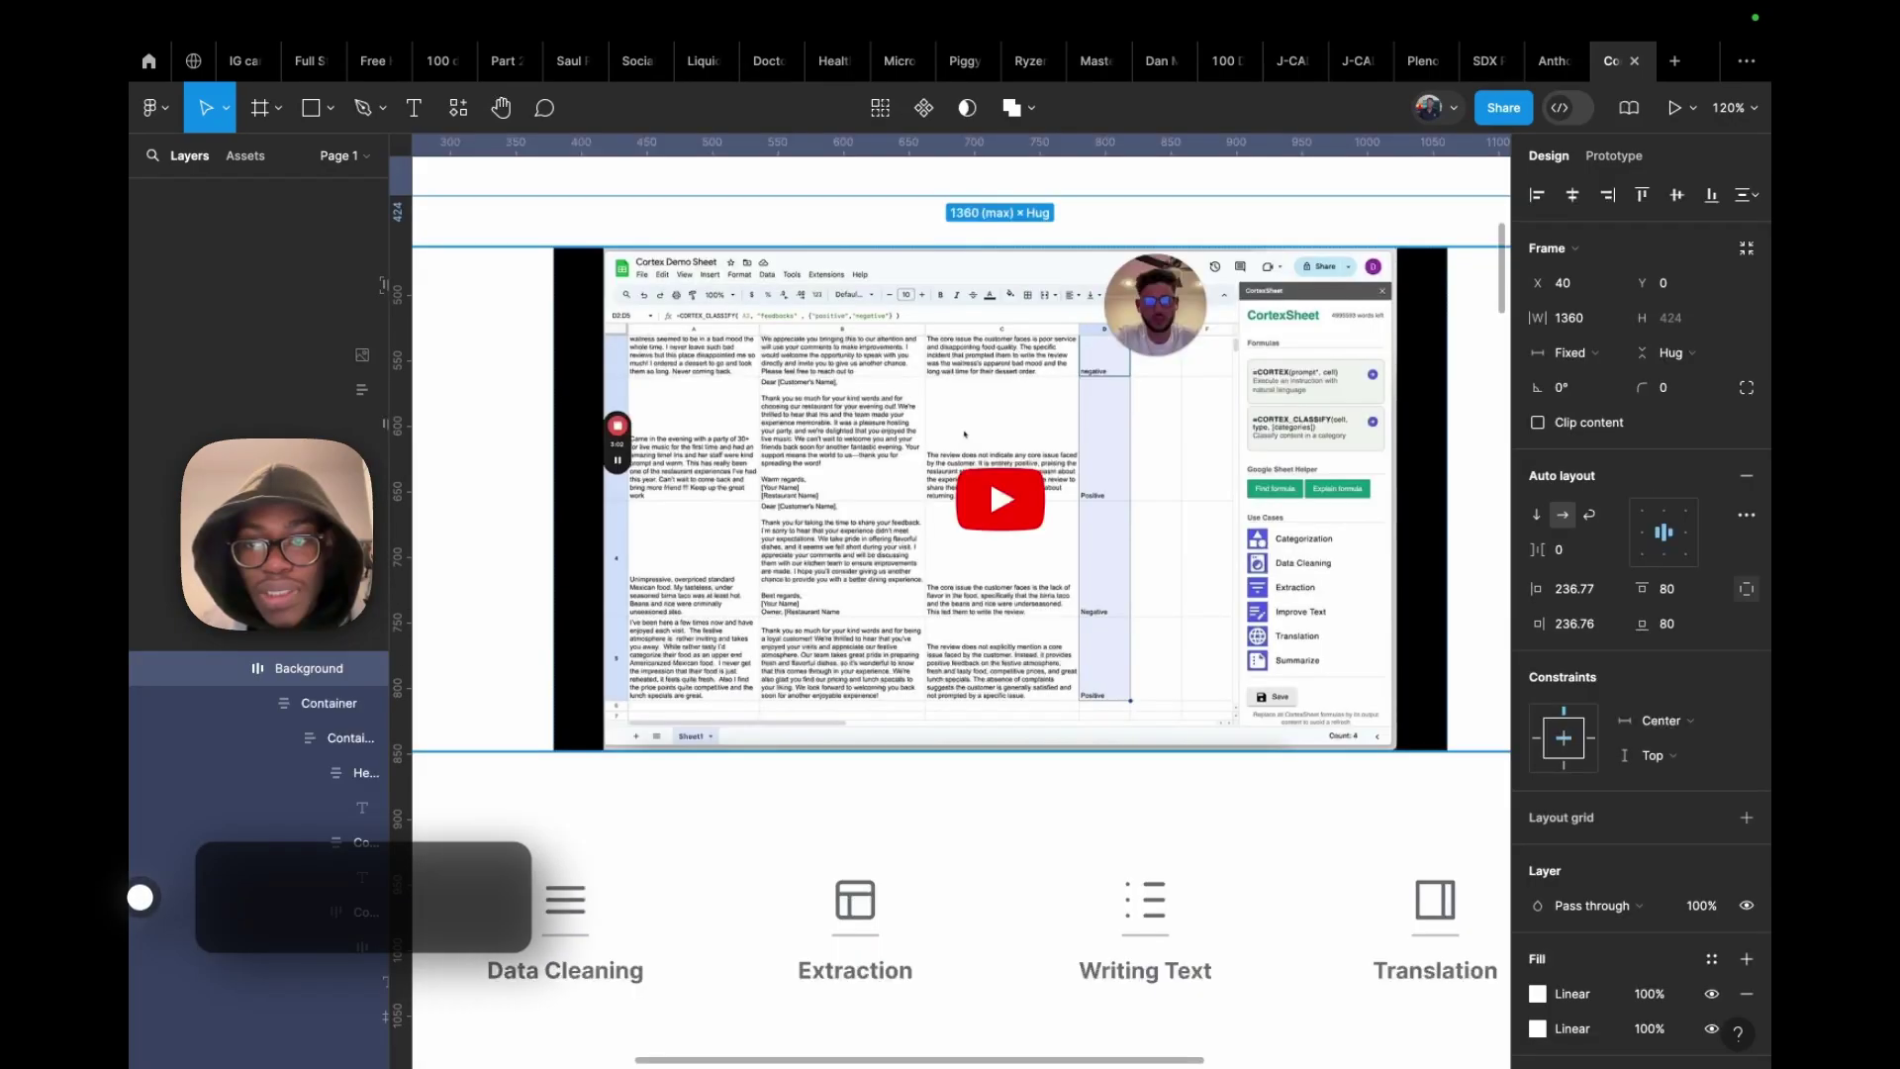
scroll(543, 538, "up", 5)
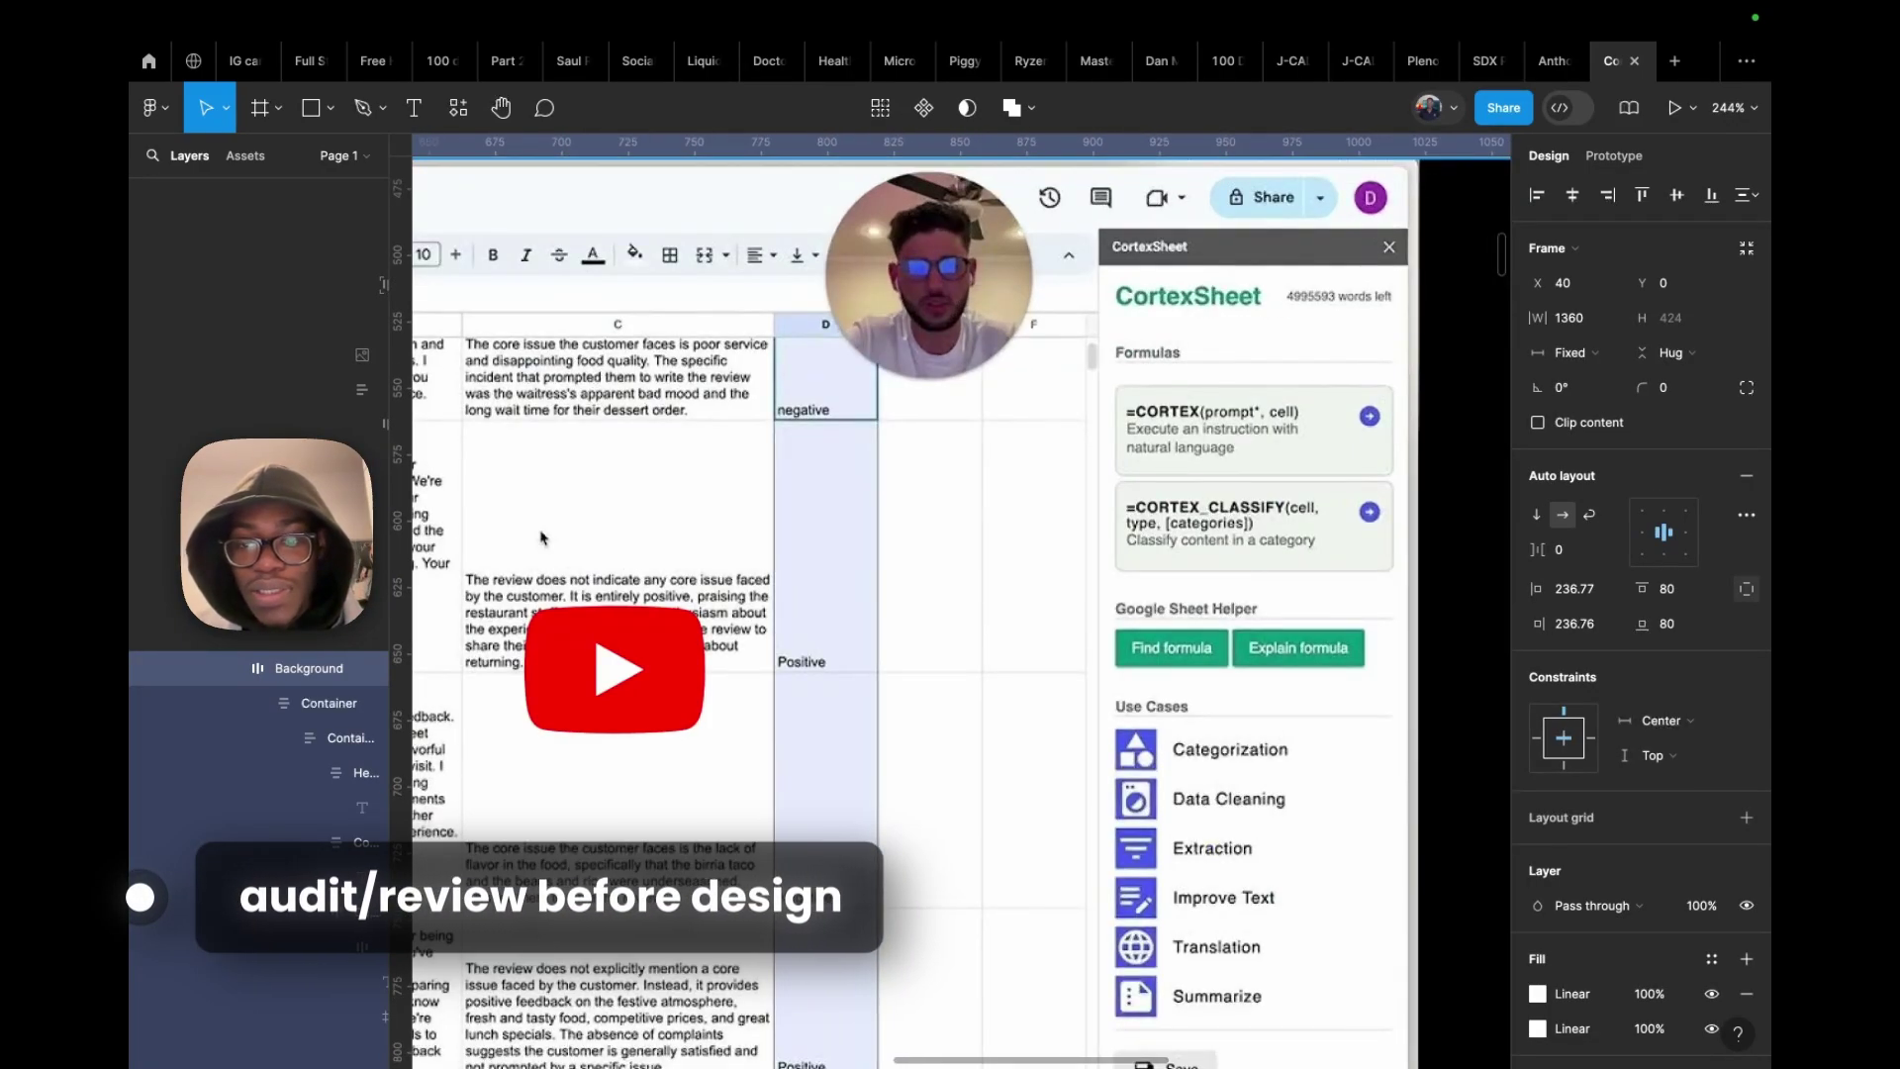
scroll(542, 538, "down", 10)
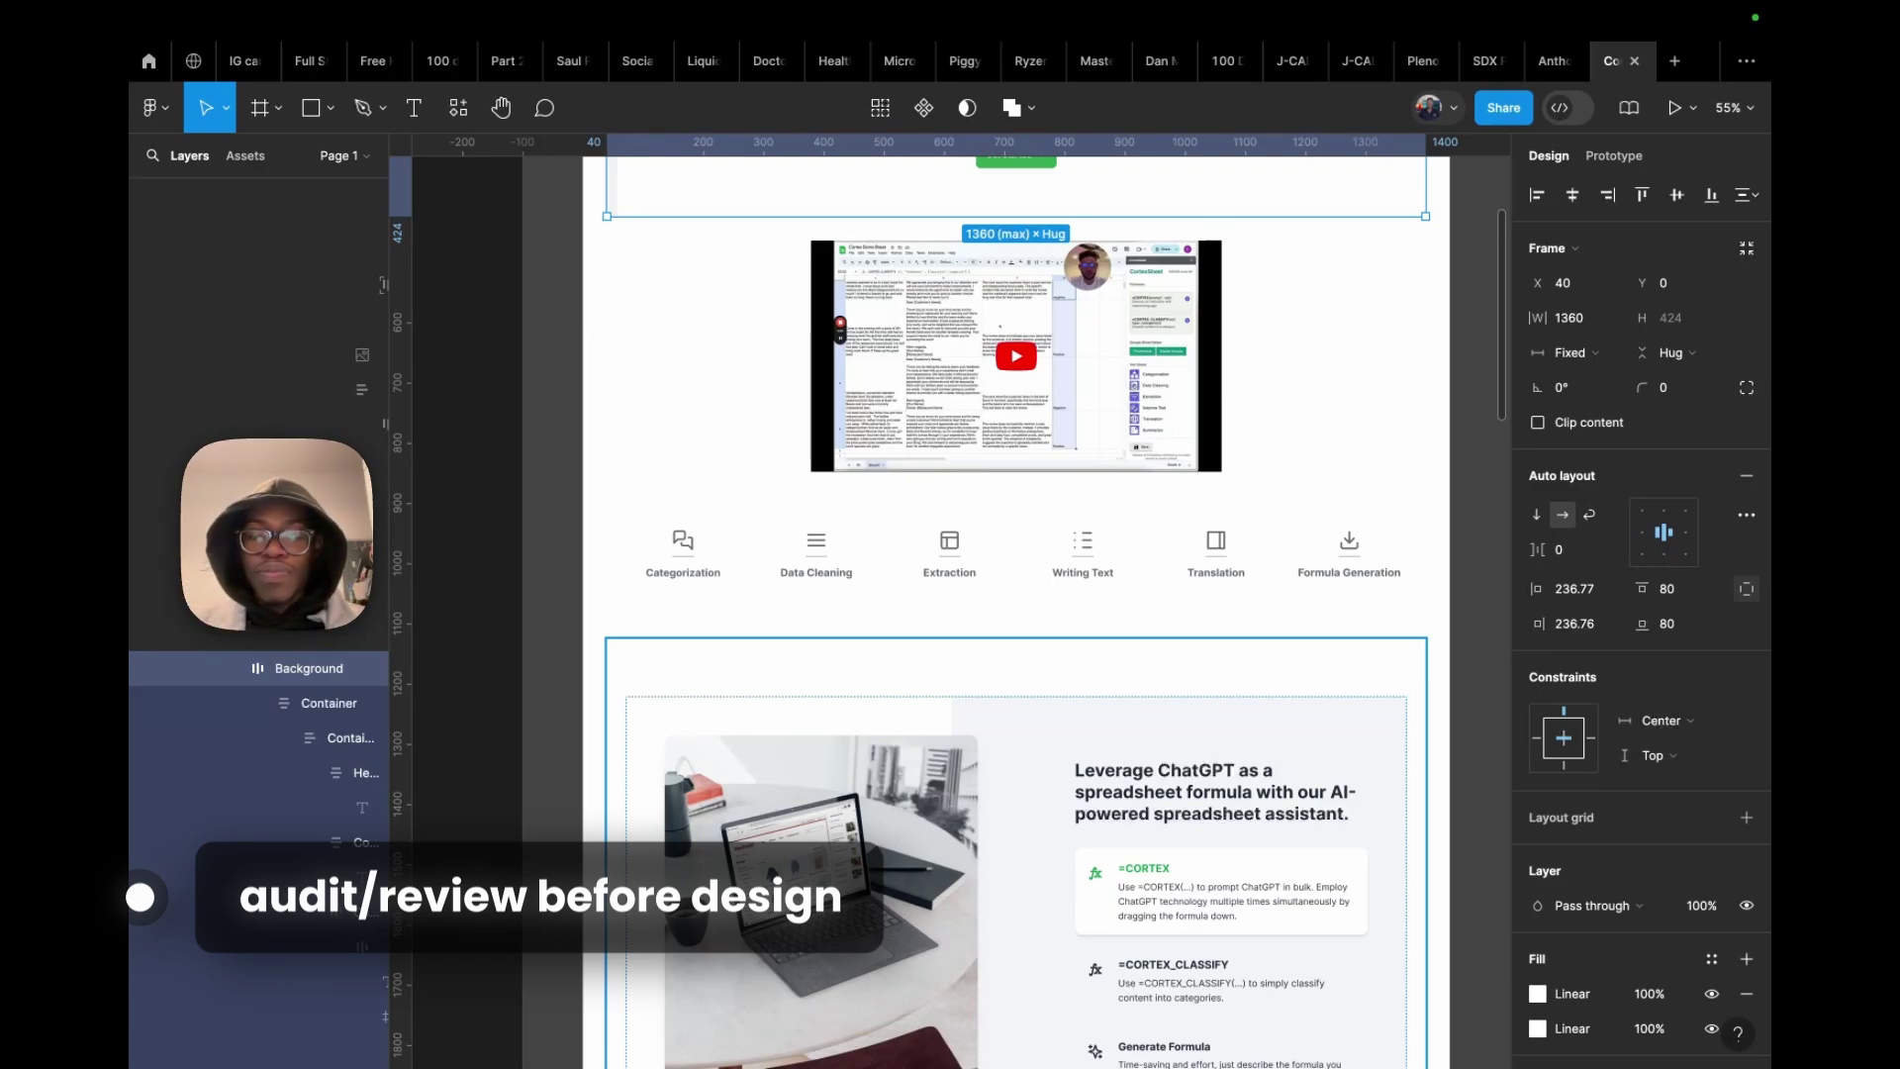
scroll(1016, 594, "down", 3)
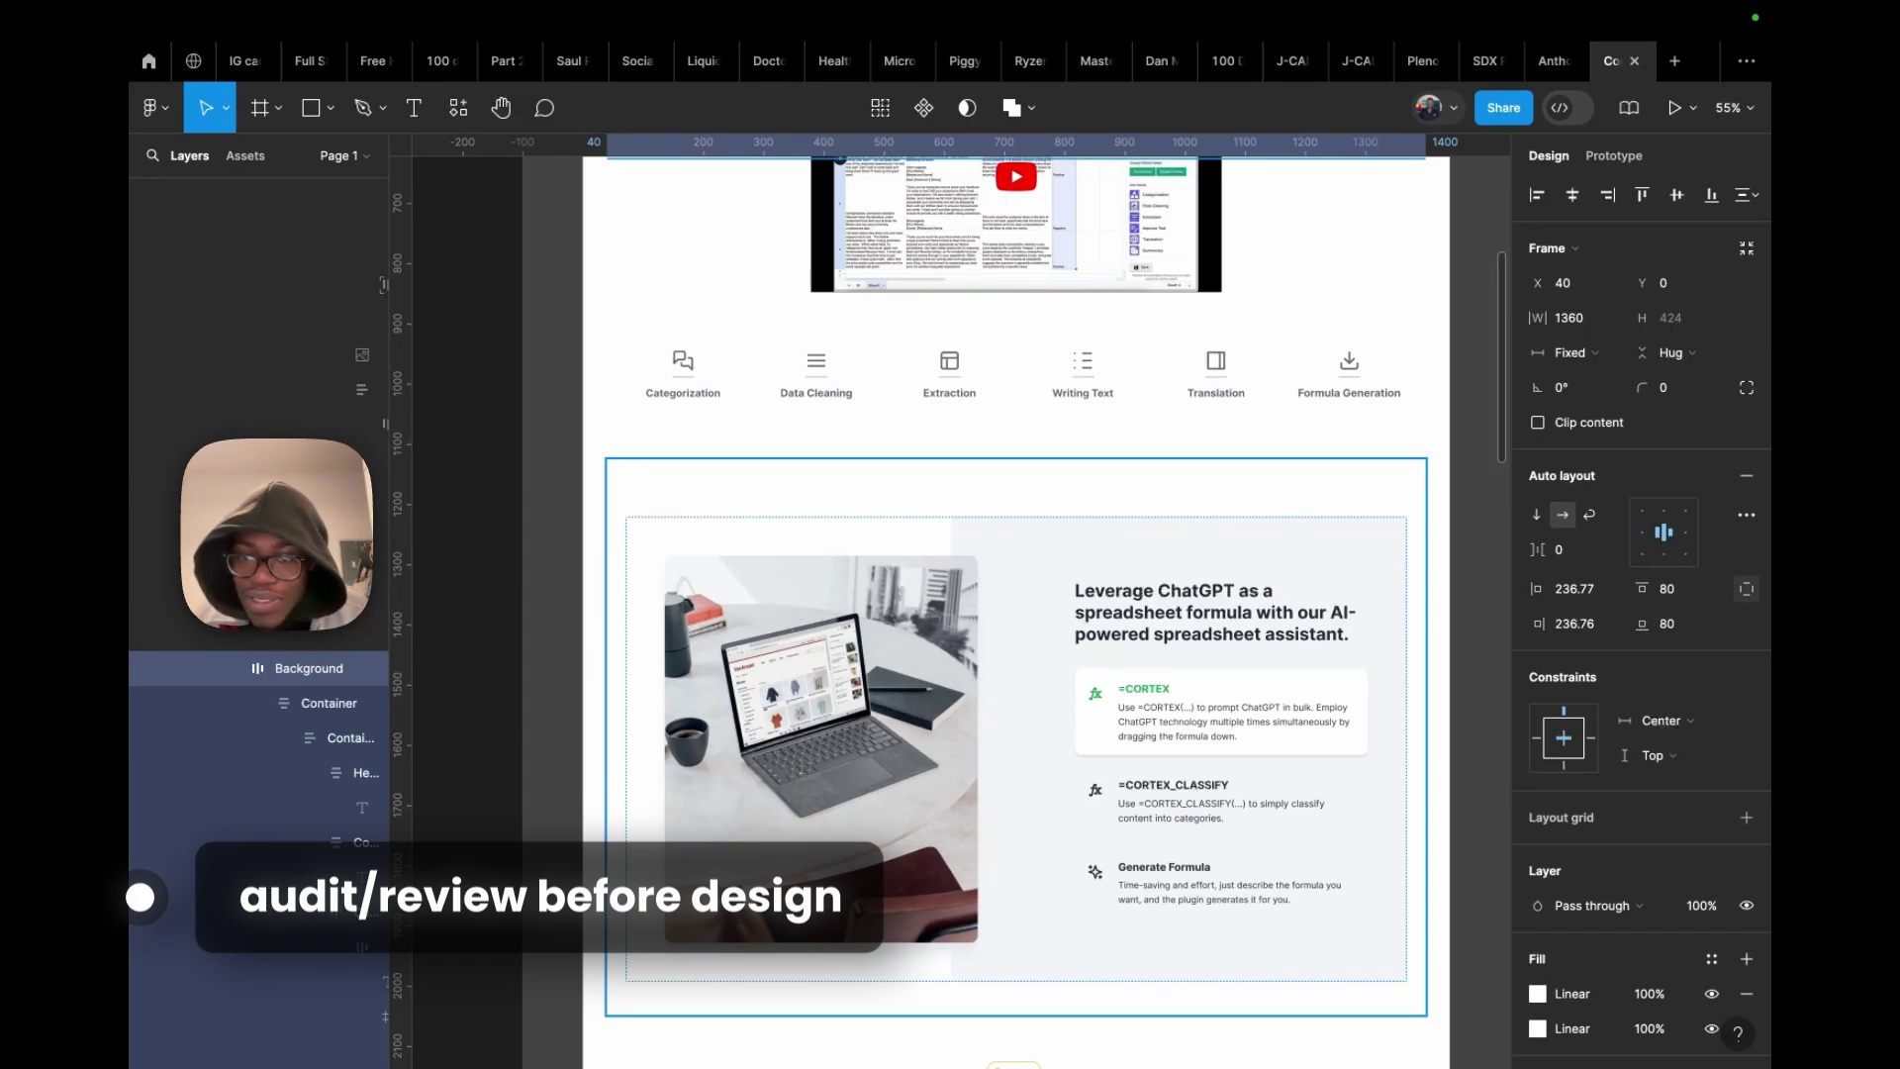
scroll(960, 602, "up", 3)
scroll(960, 602, "down", 3)
scroll(960, 602, "down", 3)
scroll(960, 602, "up", 3)
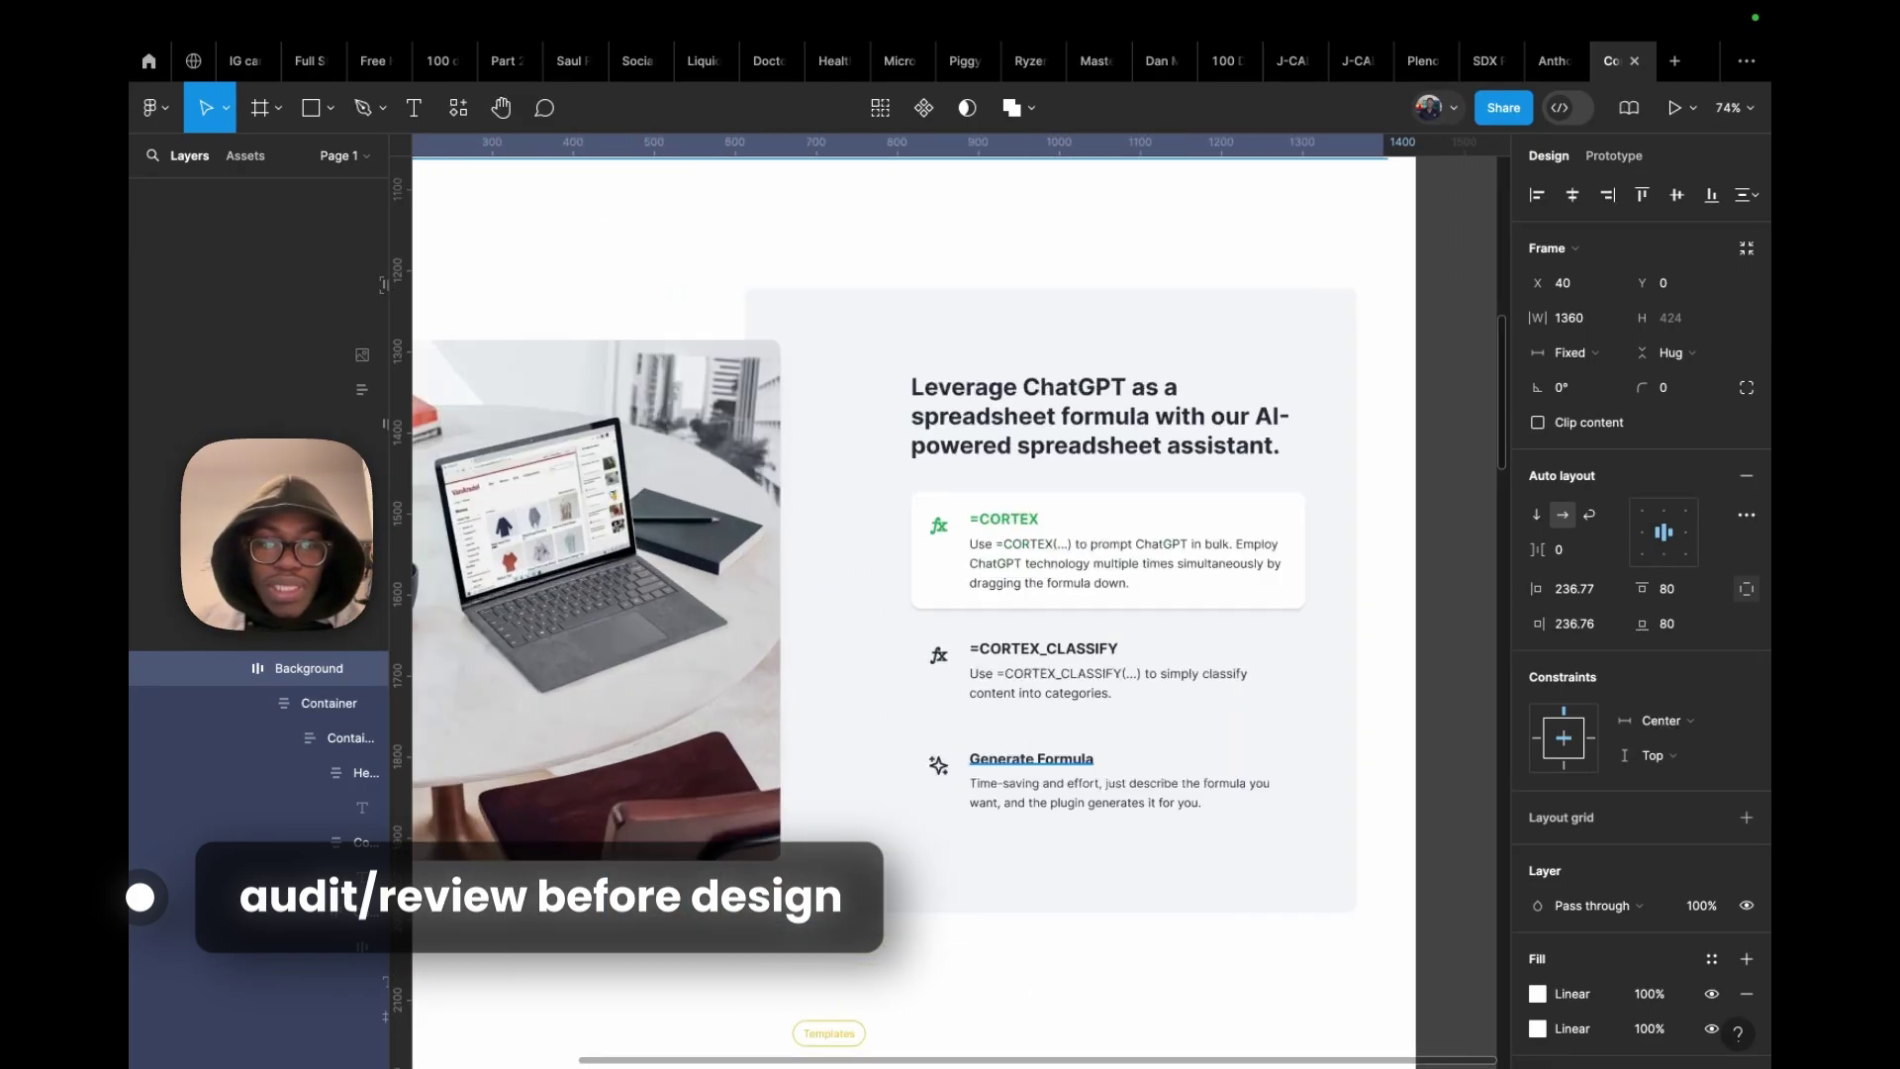
scroll(1138, 633, "down", 5)
Review the Use Cases, pricing and testimonials sections, selecting the Software Developers text layer
scroll(1138, 634, "up", 6)
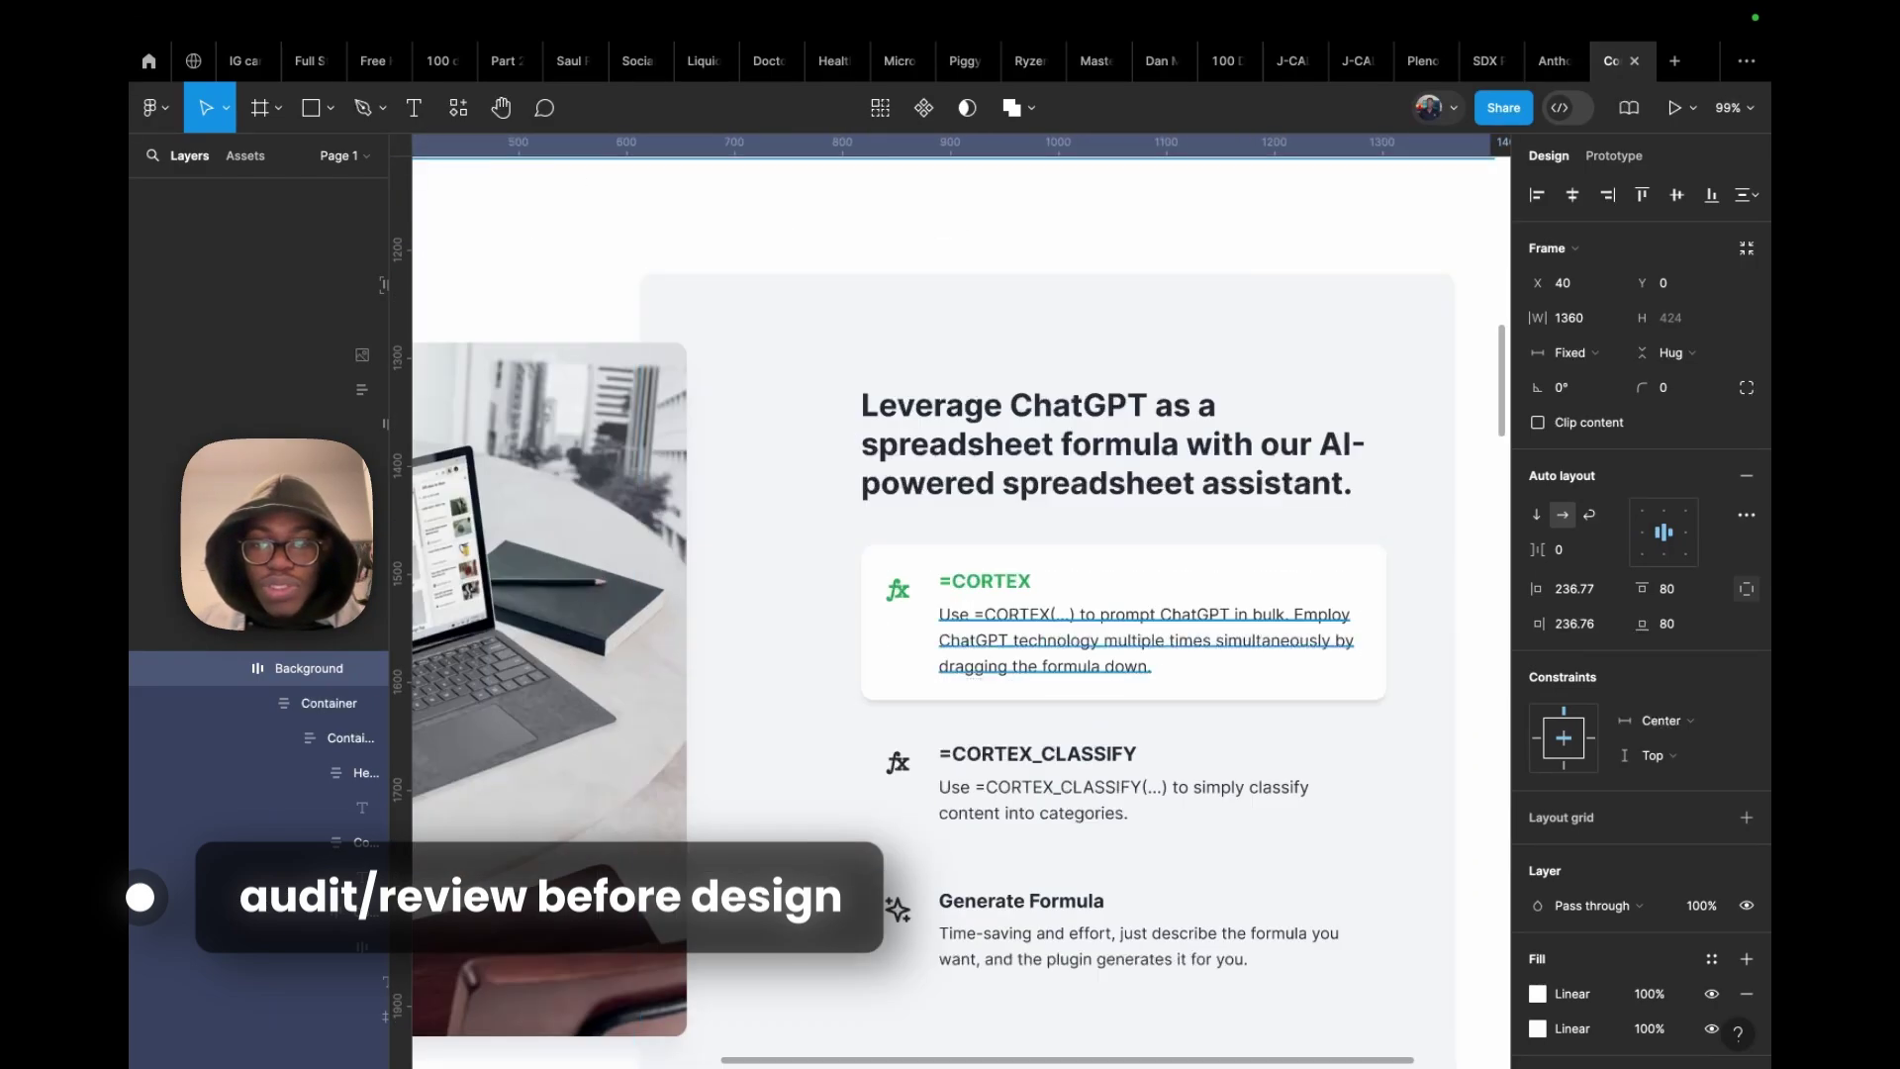
scroll(950, 614, "up", 5)
scroll(950, 613, "down", 5)
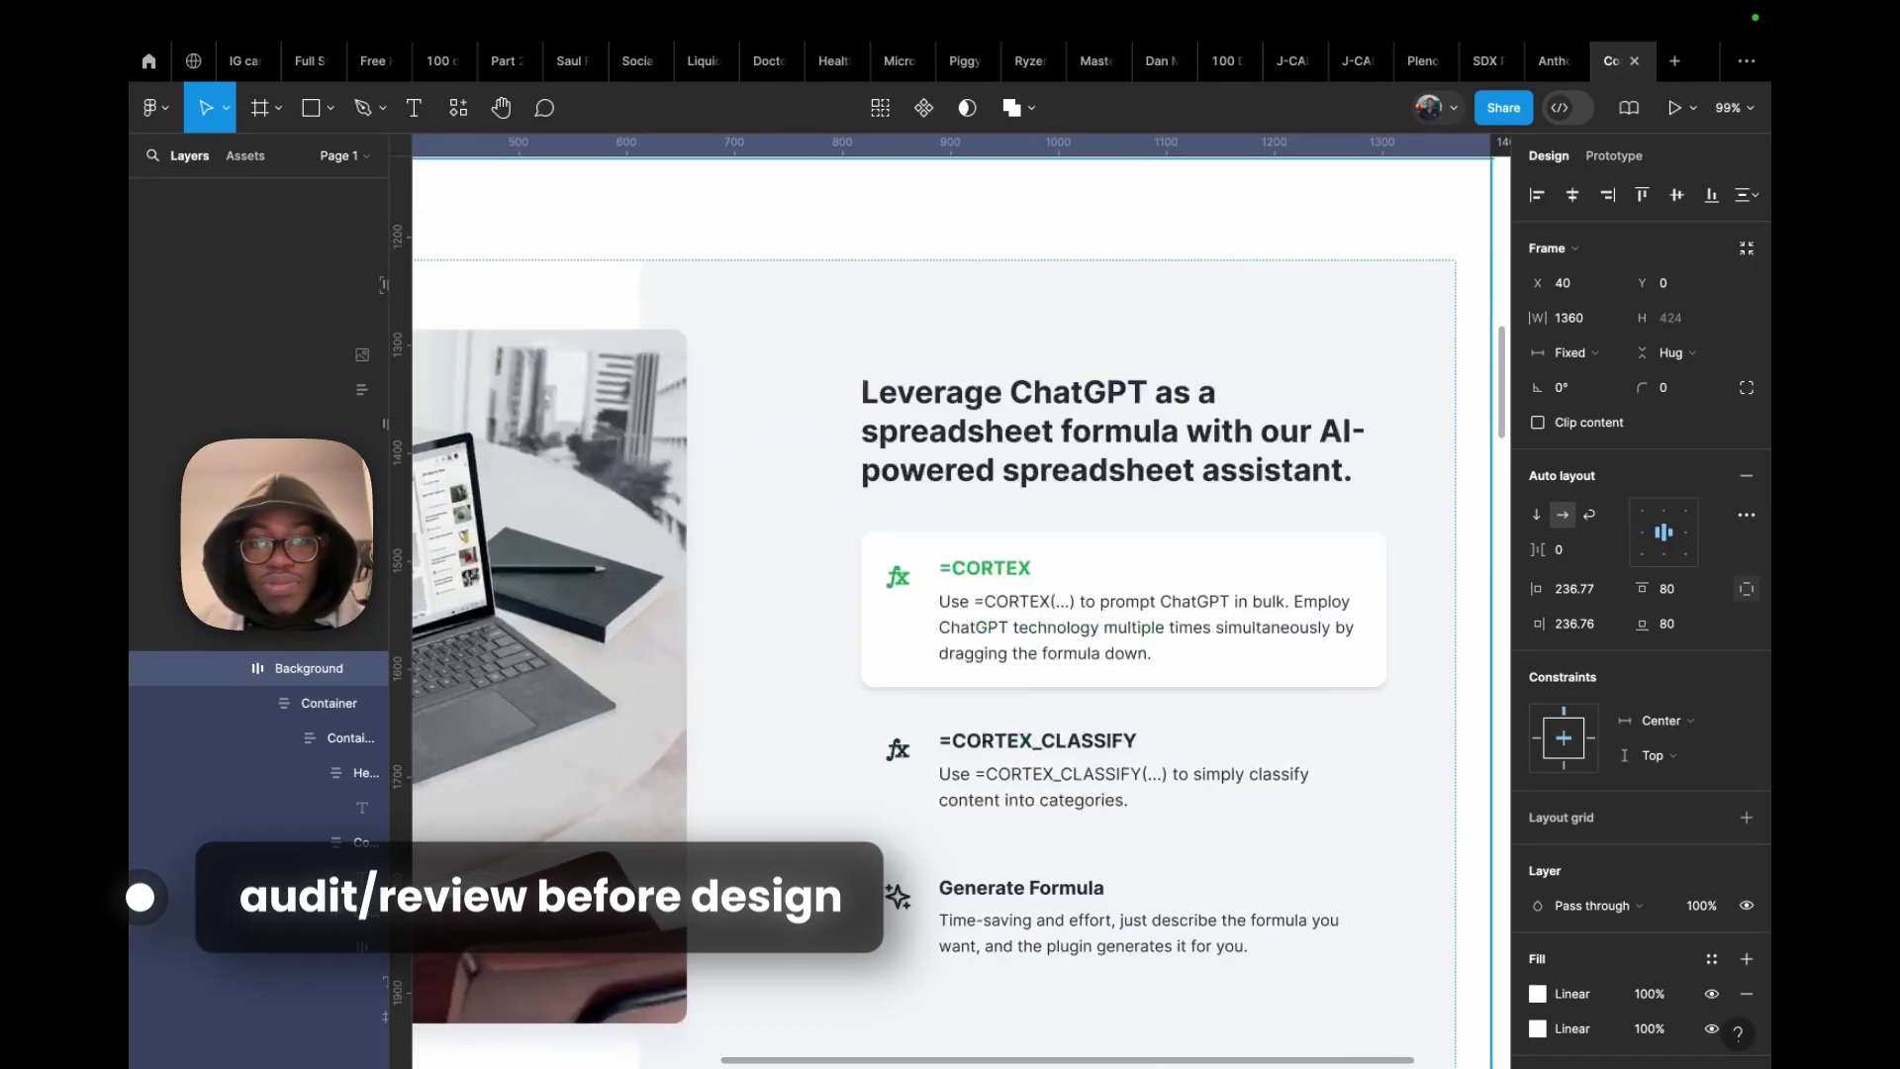
scroll(950, 613, "down", 3)
scroll(950, 614, "down", 5)
scroll(950, 614, "up", 2)
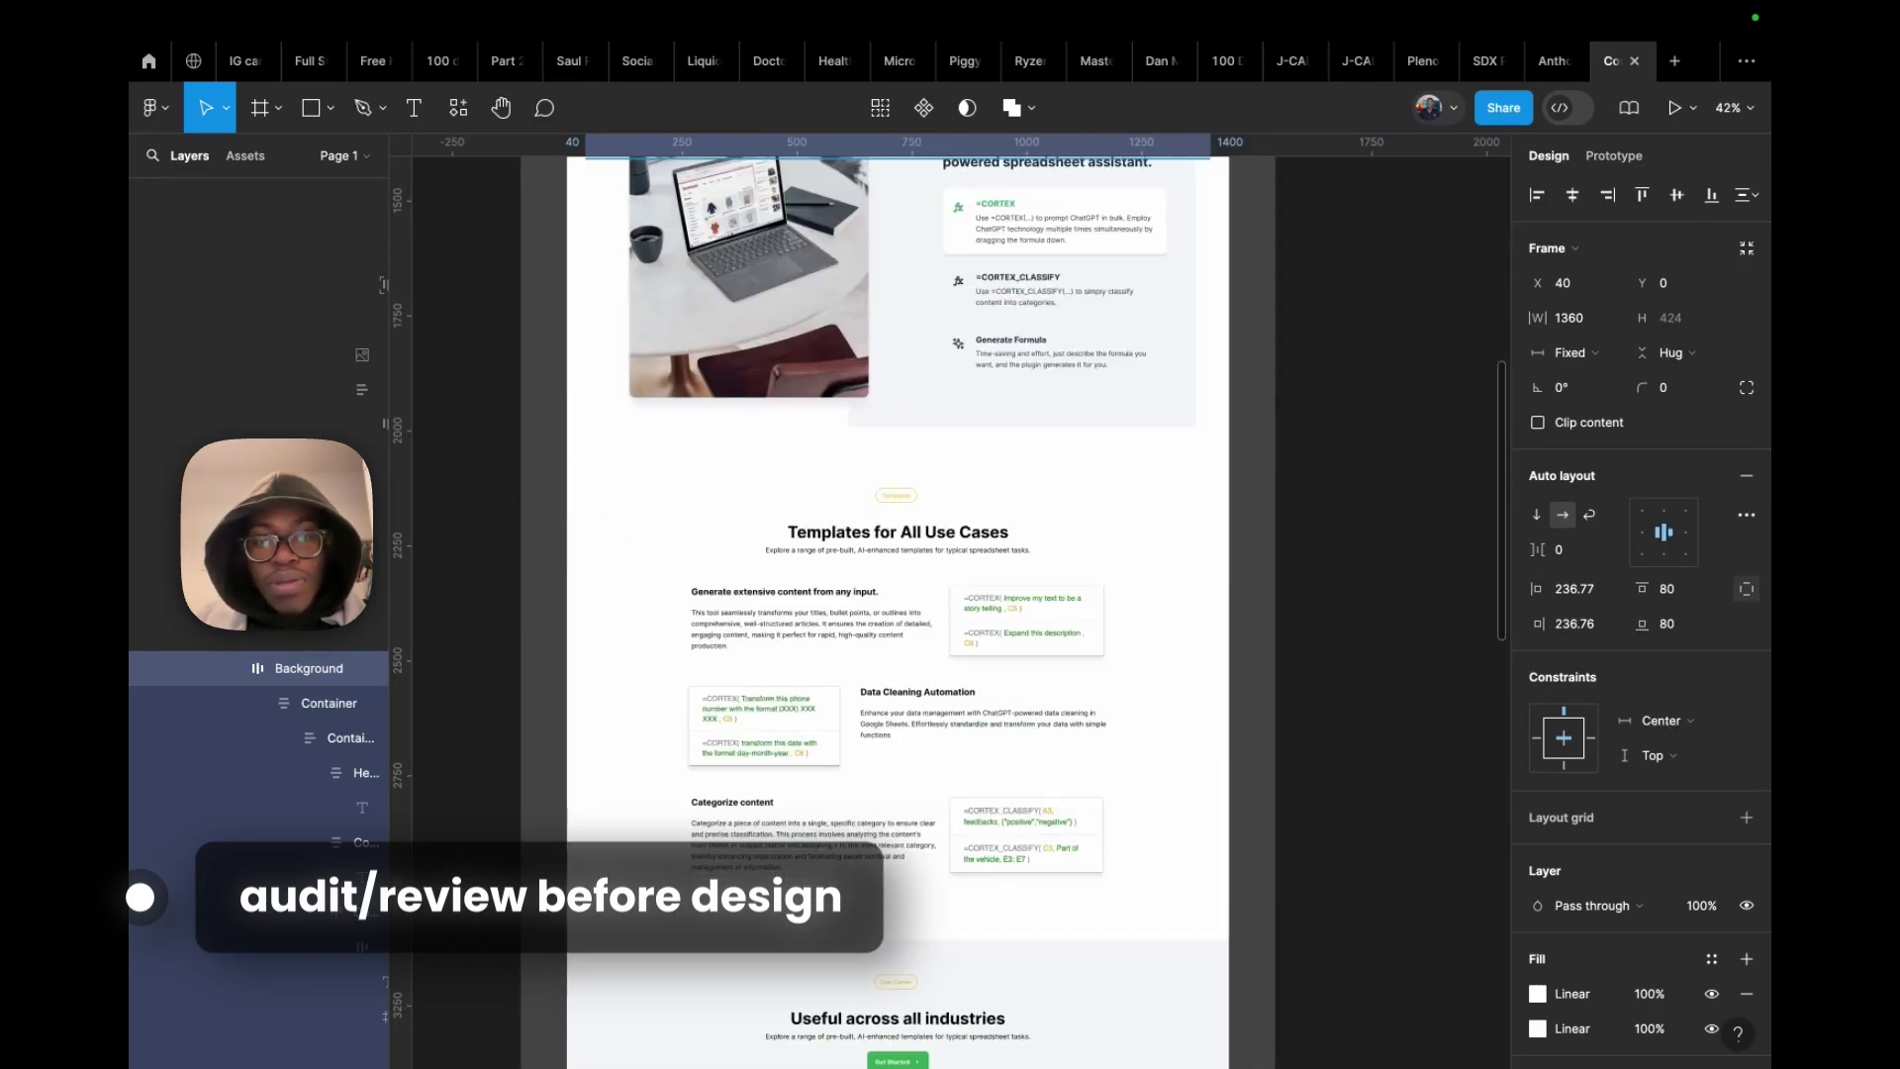
scroll(950, 613, "up", 5)
scroll(950, 614, "up", 2)
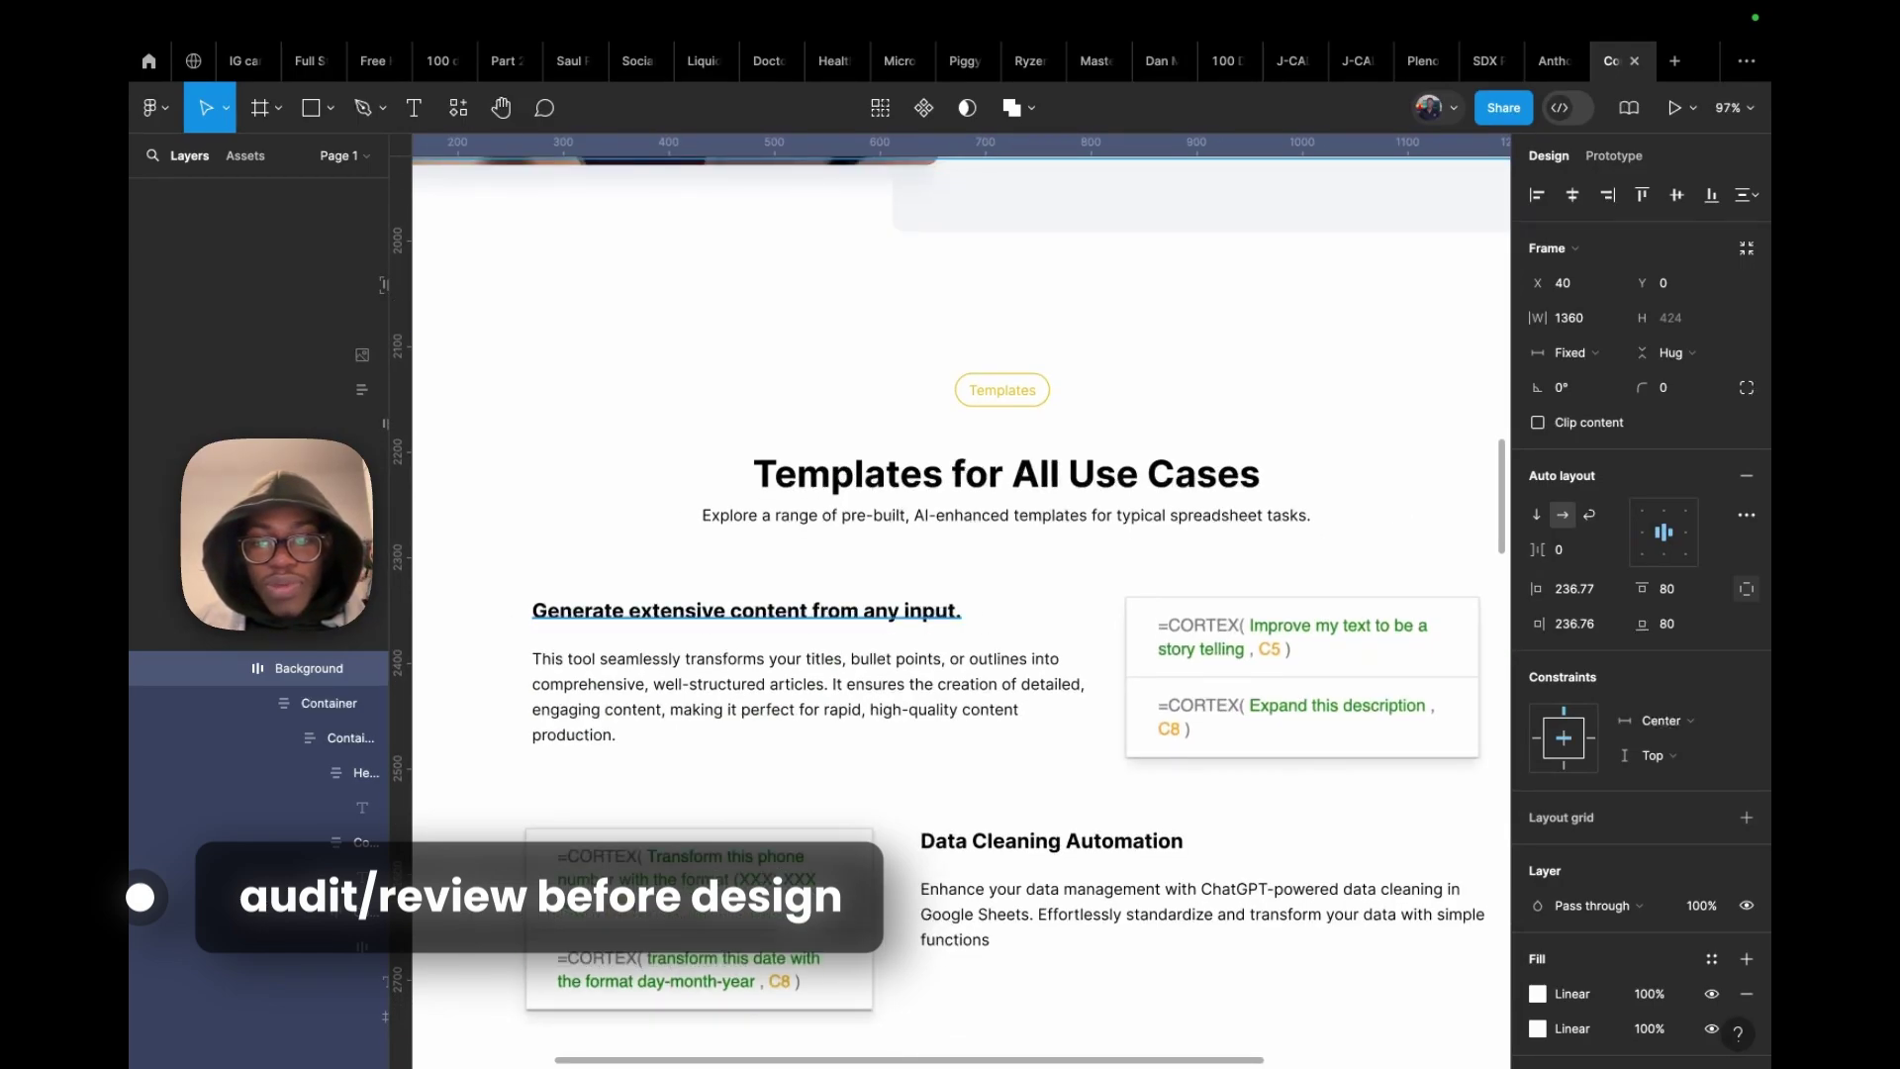
scroll(950, 613, "down", 2)
scroll(950, 614, "down", 4)
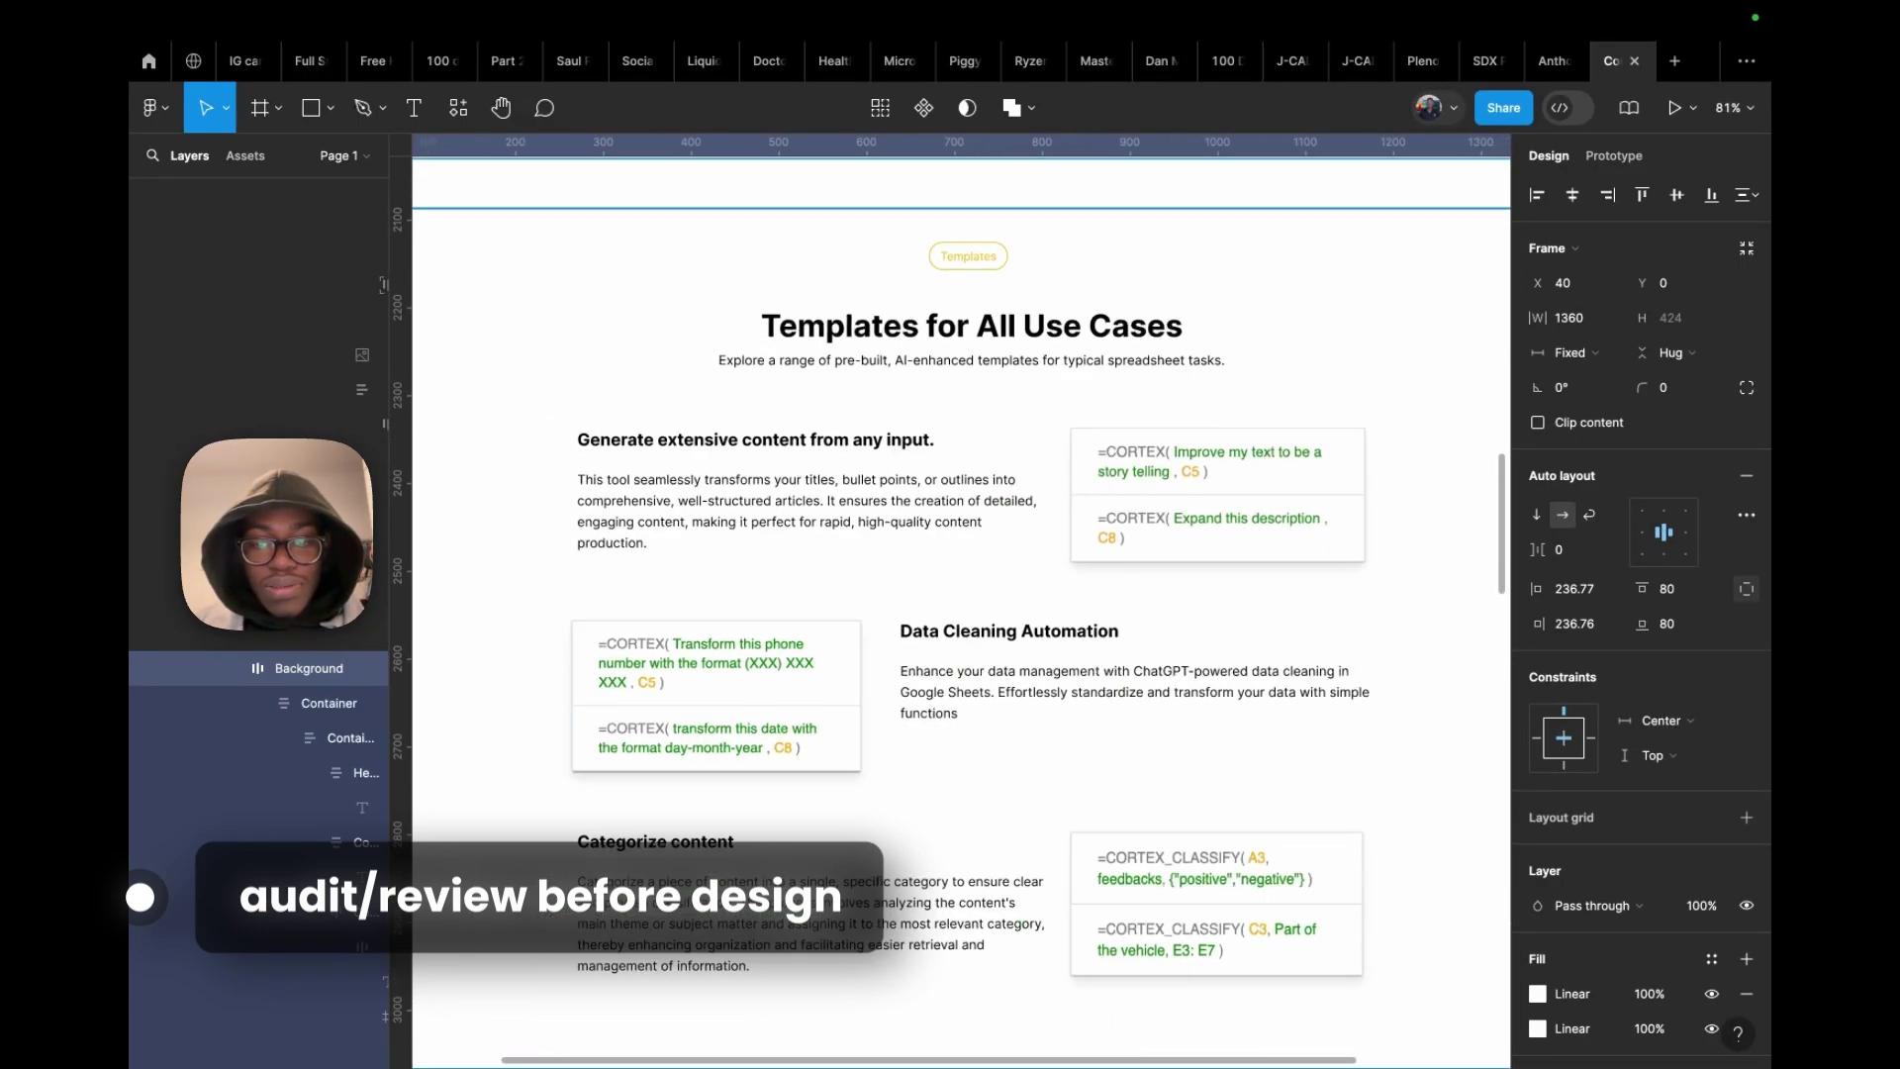
scroll(951, 614, "down", 2)
scroll(950, 614, "up", 2)
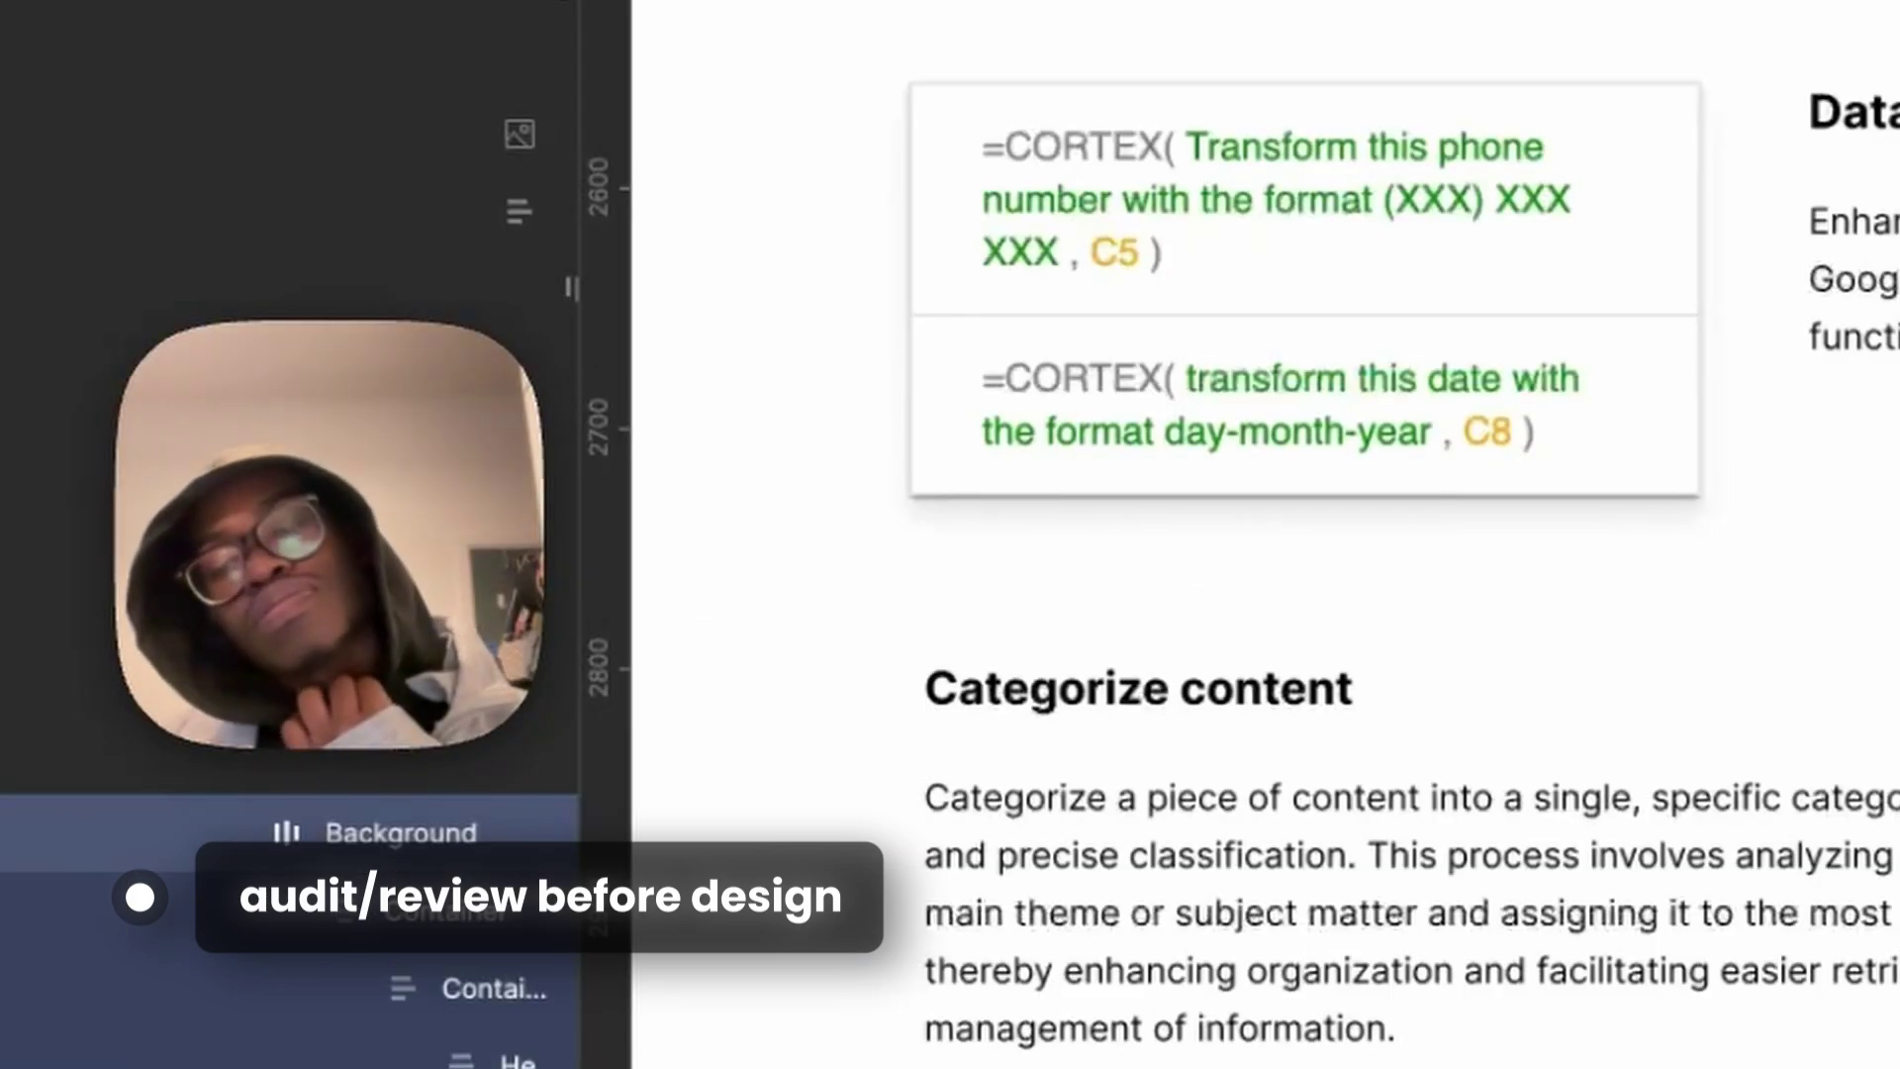
scroll(960, 594, "down", 5)
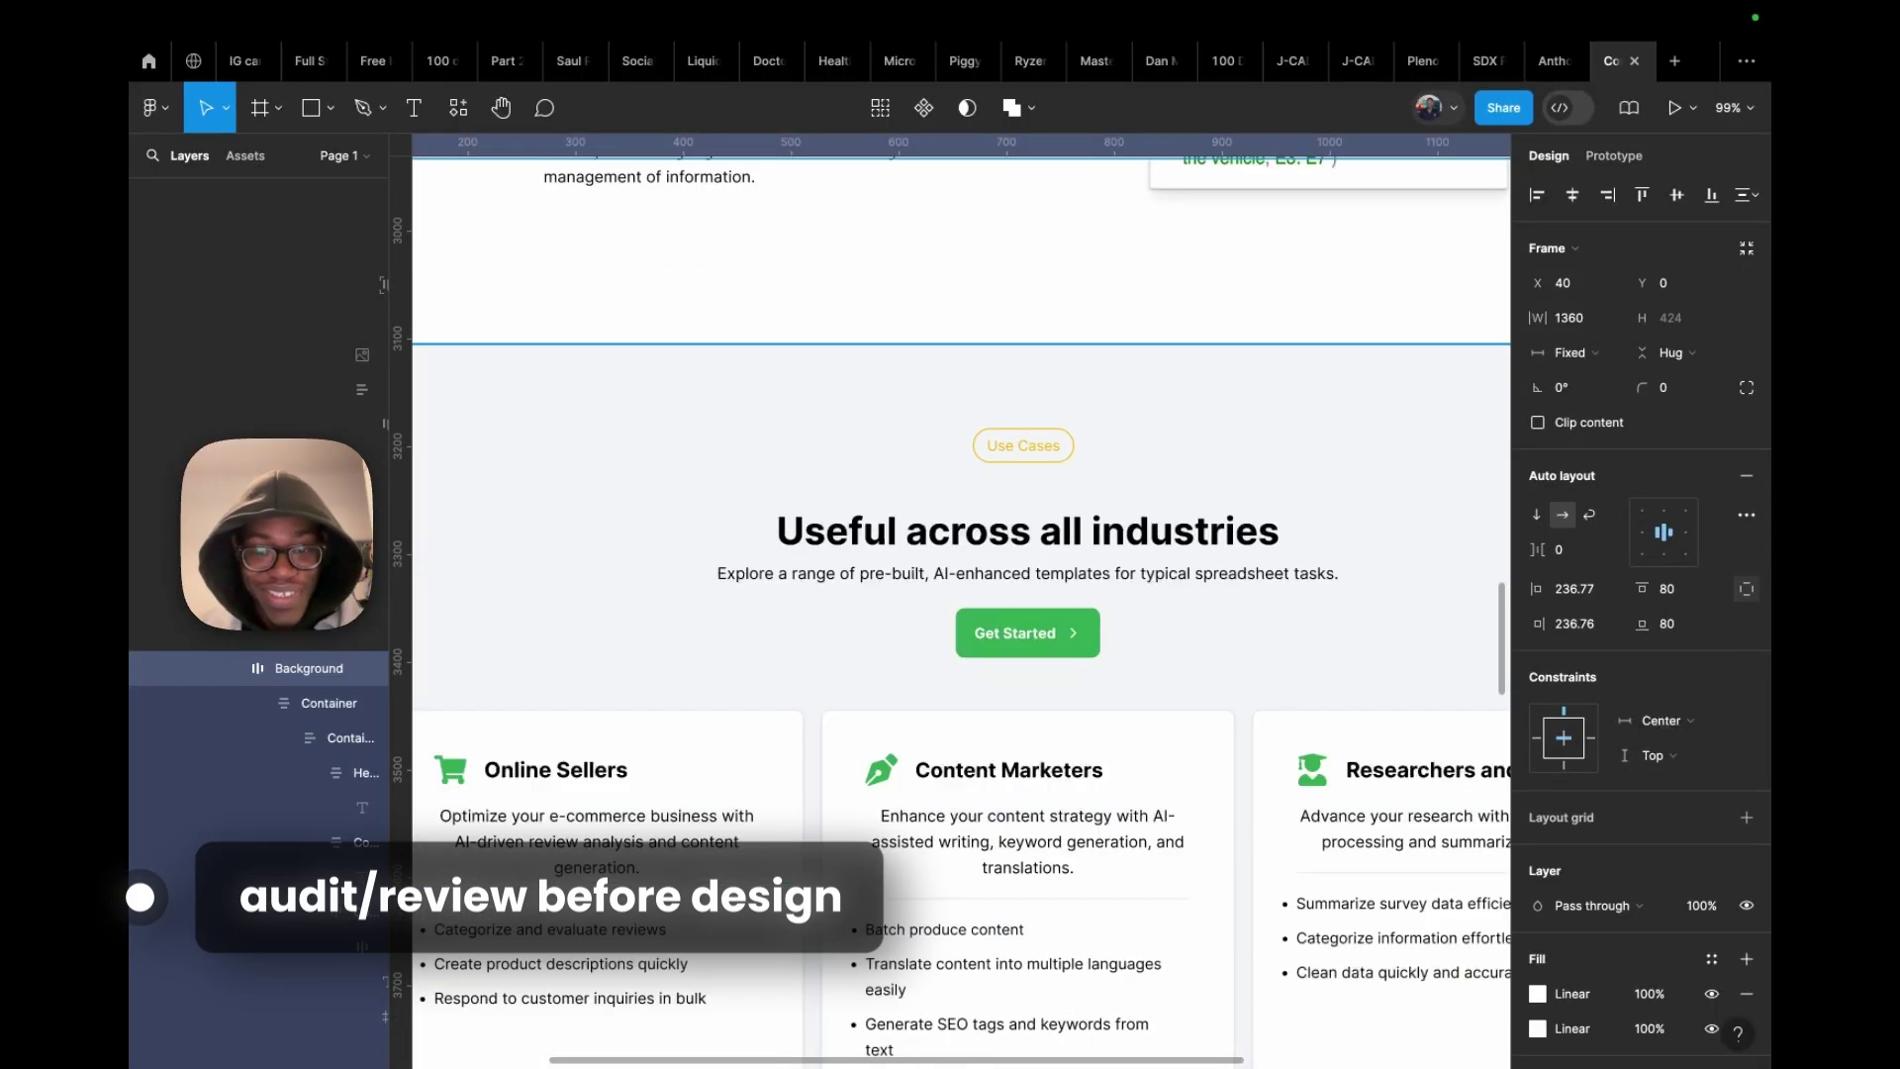
scroll(960, 593, "down", 5)
left_click(733, 321)
scroll(930, 594, "down", 4)
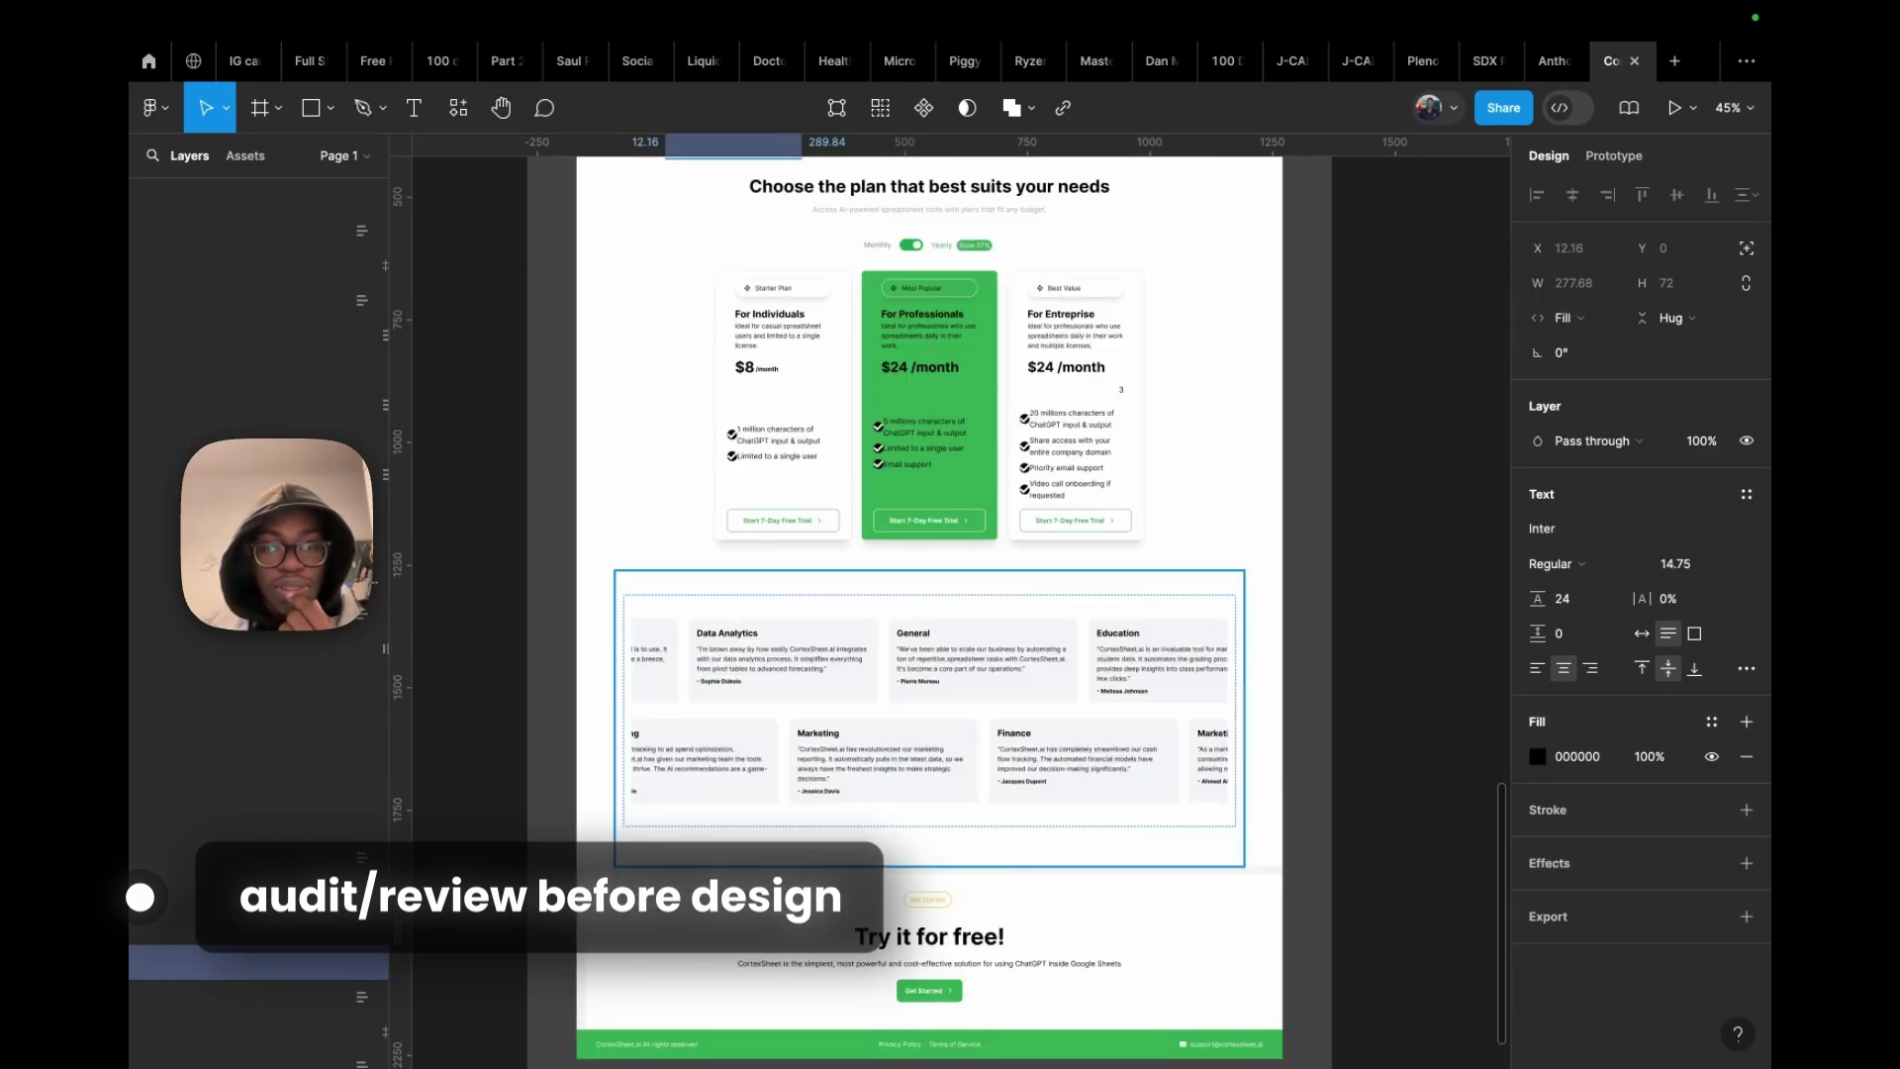
Select the testimonials Container frame, check its Fill × Hug auto layout, and zoom back toward the hero
left_click(930, 673)
scroll(960, 673, "up", 6)
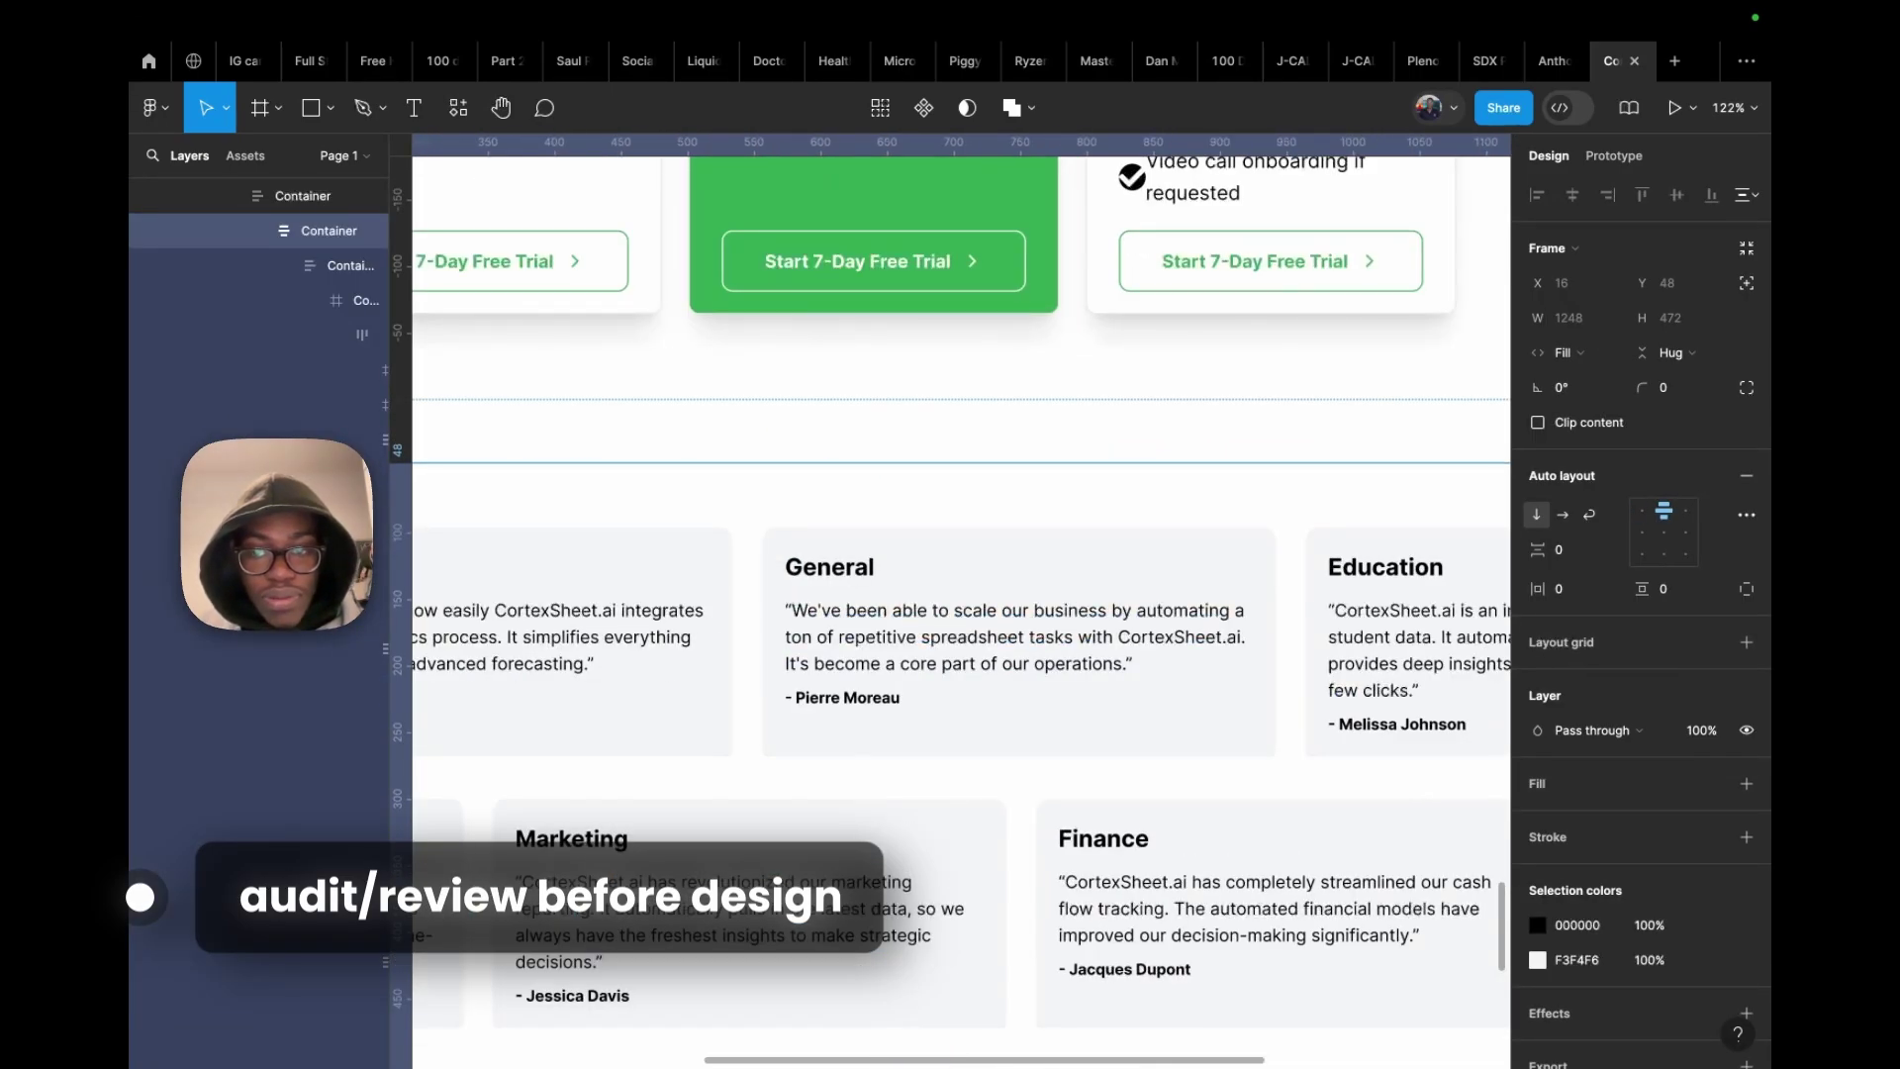
scroll(1098, 743, "down", 5)
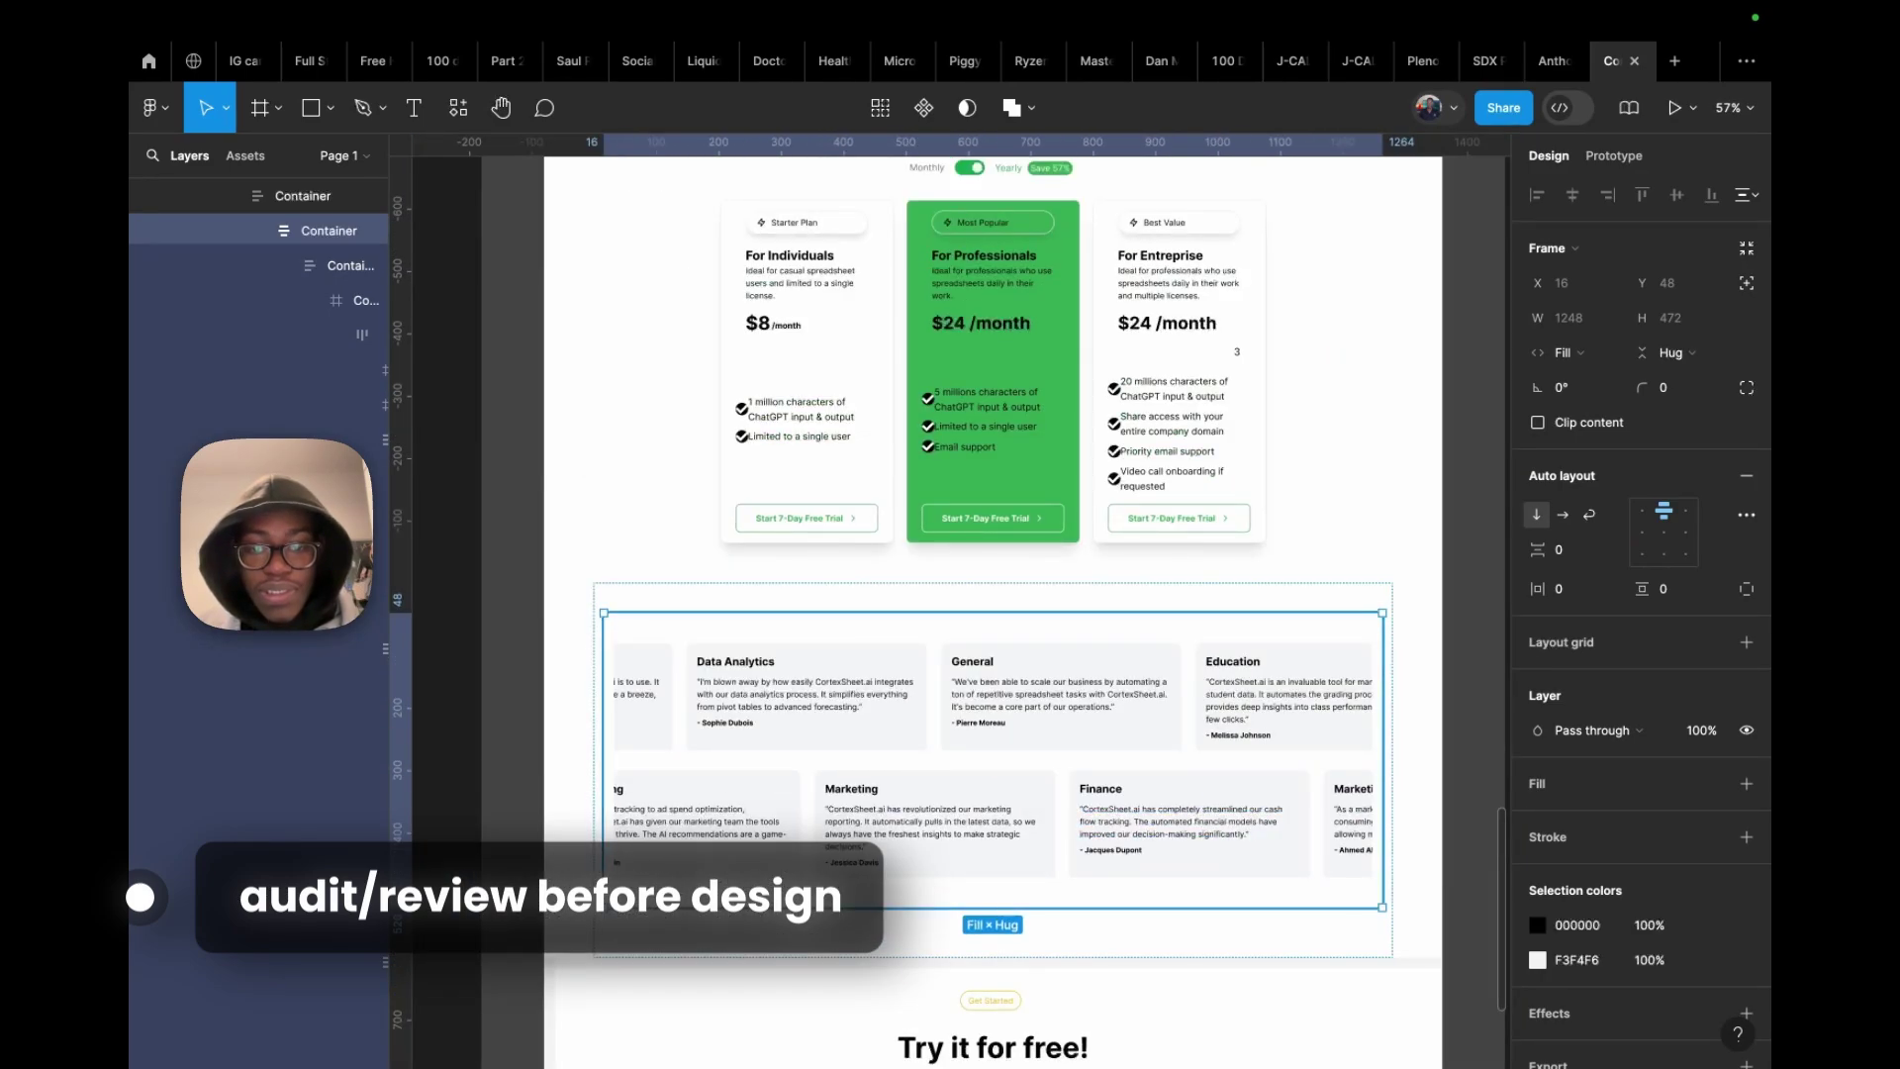
scroll(891, 841, "down", 3)
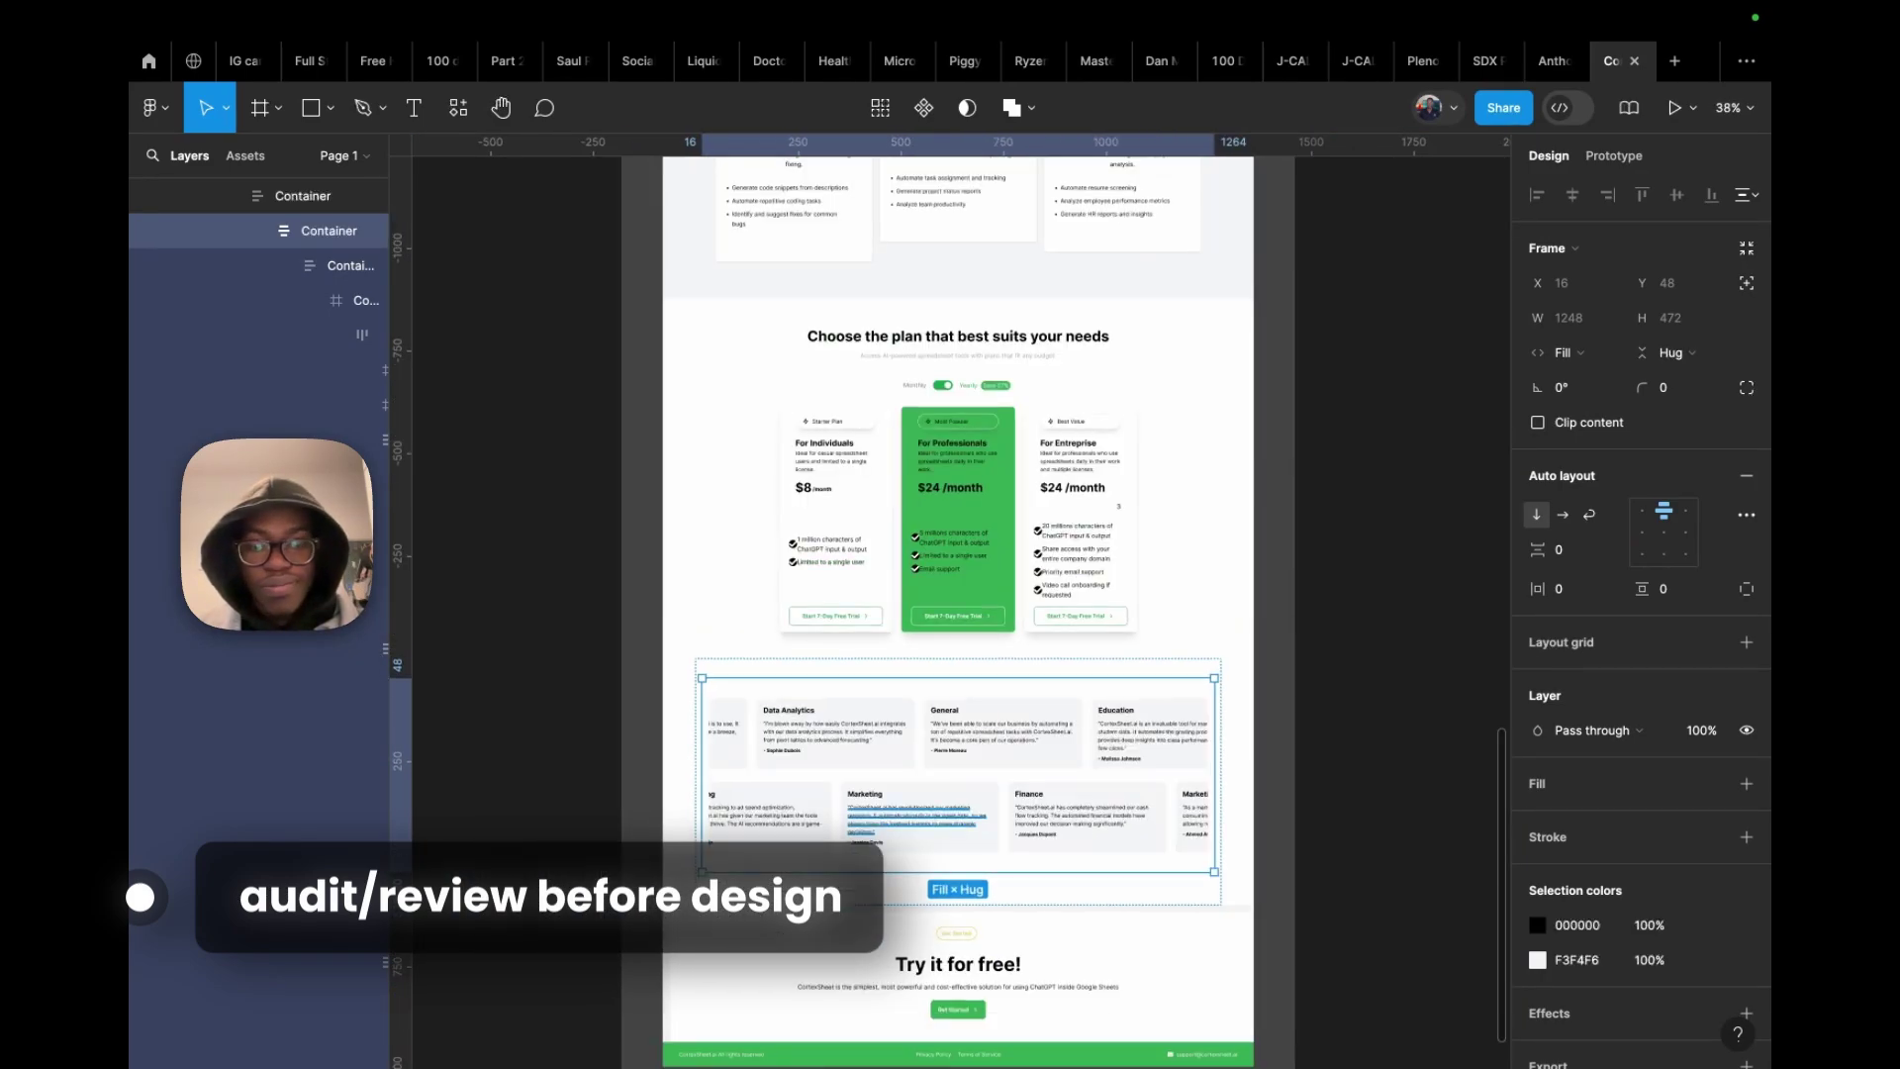
scroll(990, 693, "down", 3)
scroll(1059, 670, "up", 6)
scroll(960, 594, "up", 3)
scroll(960, 594, "down", 6)
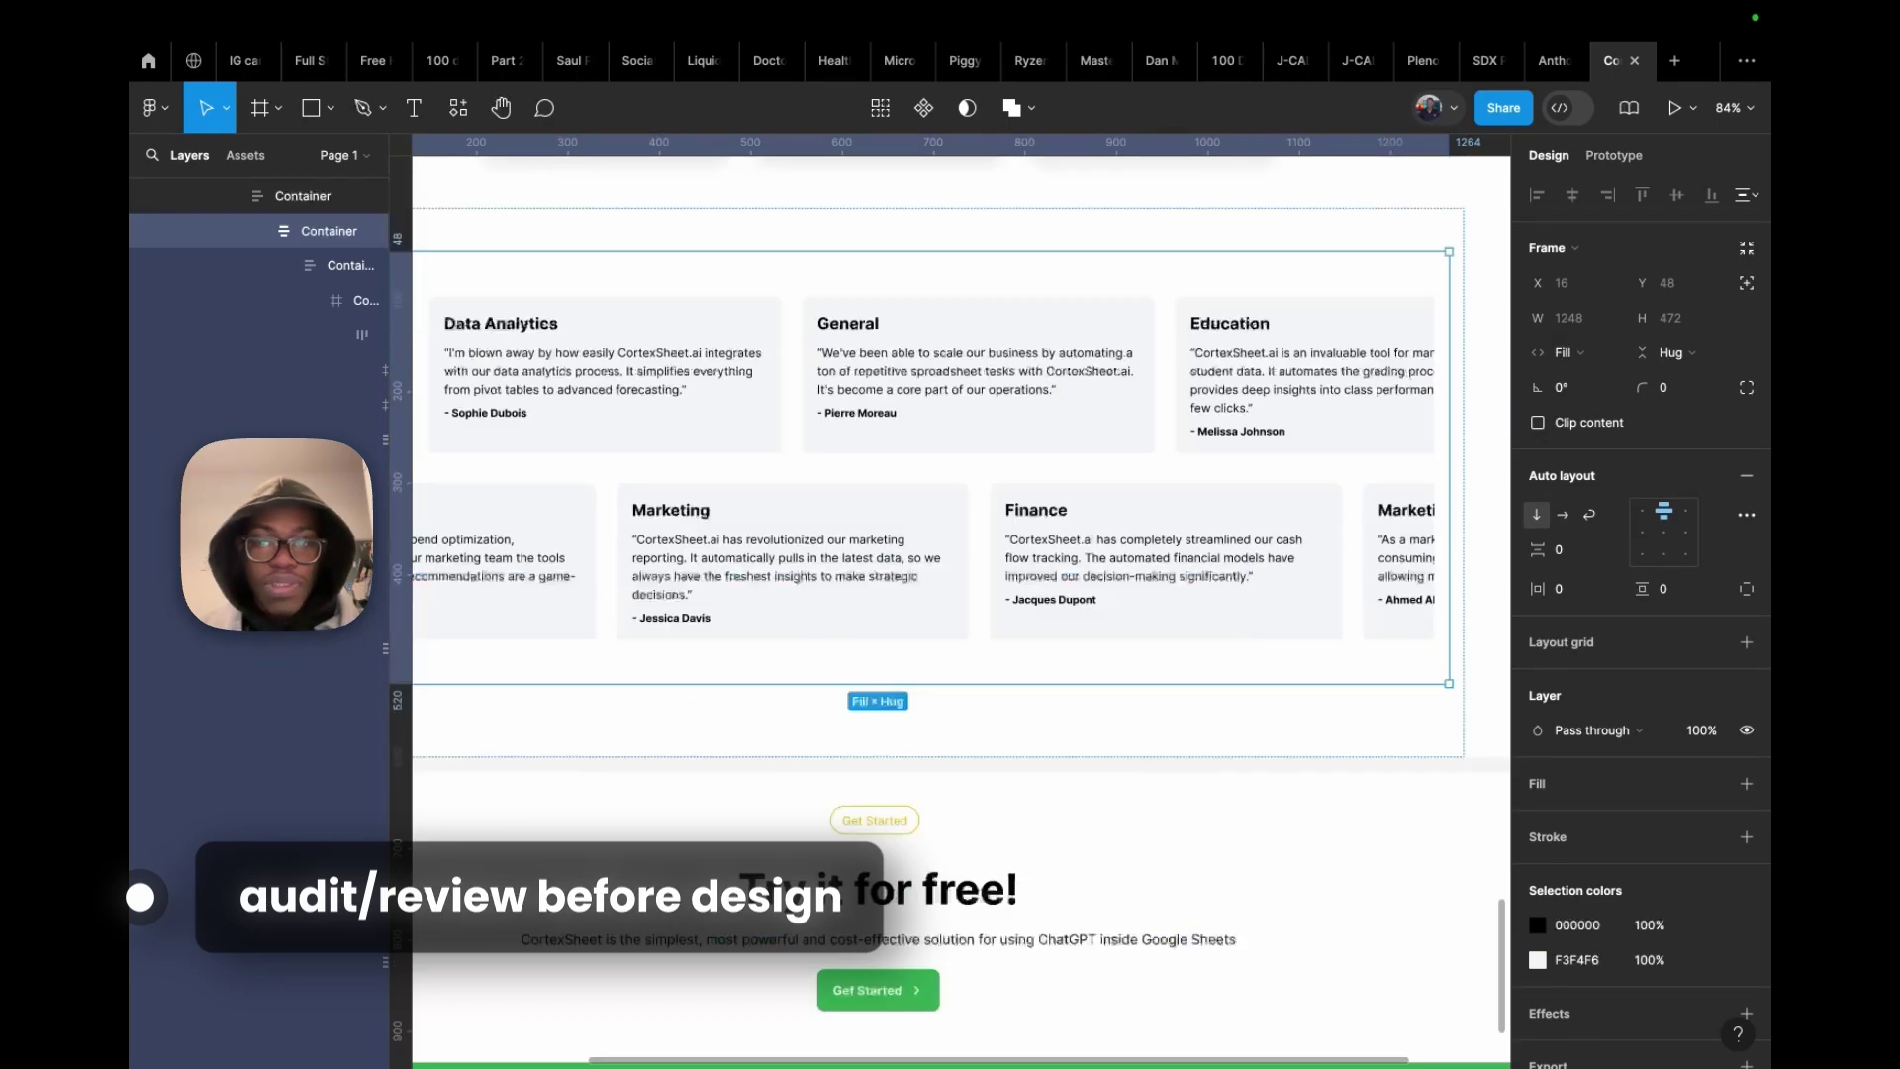
scroll(960, 594, "up", 4)
scroll(908, 593, "up", 5)
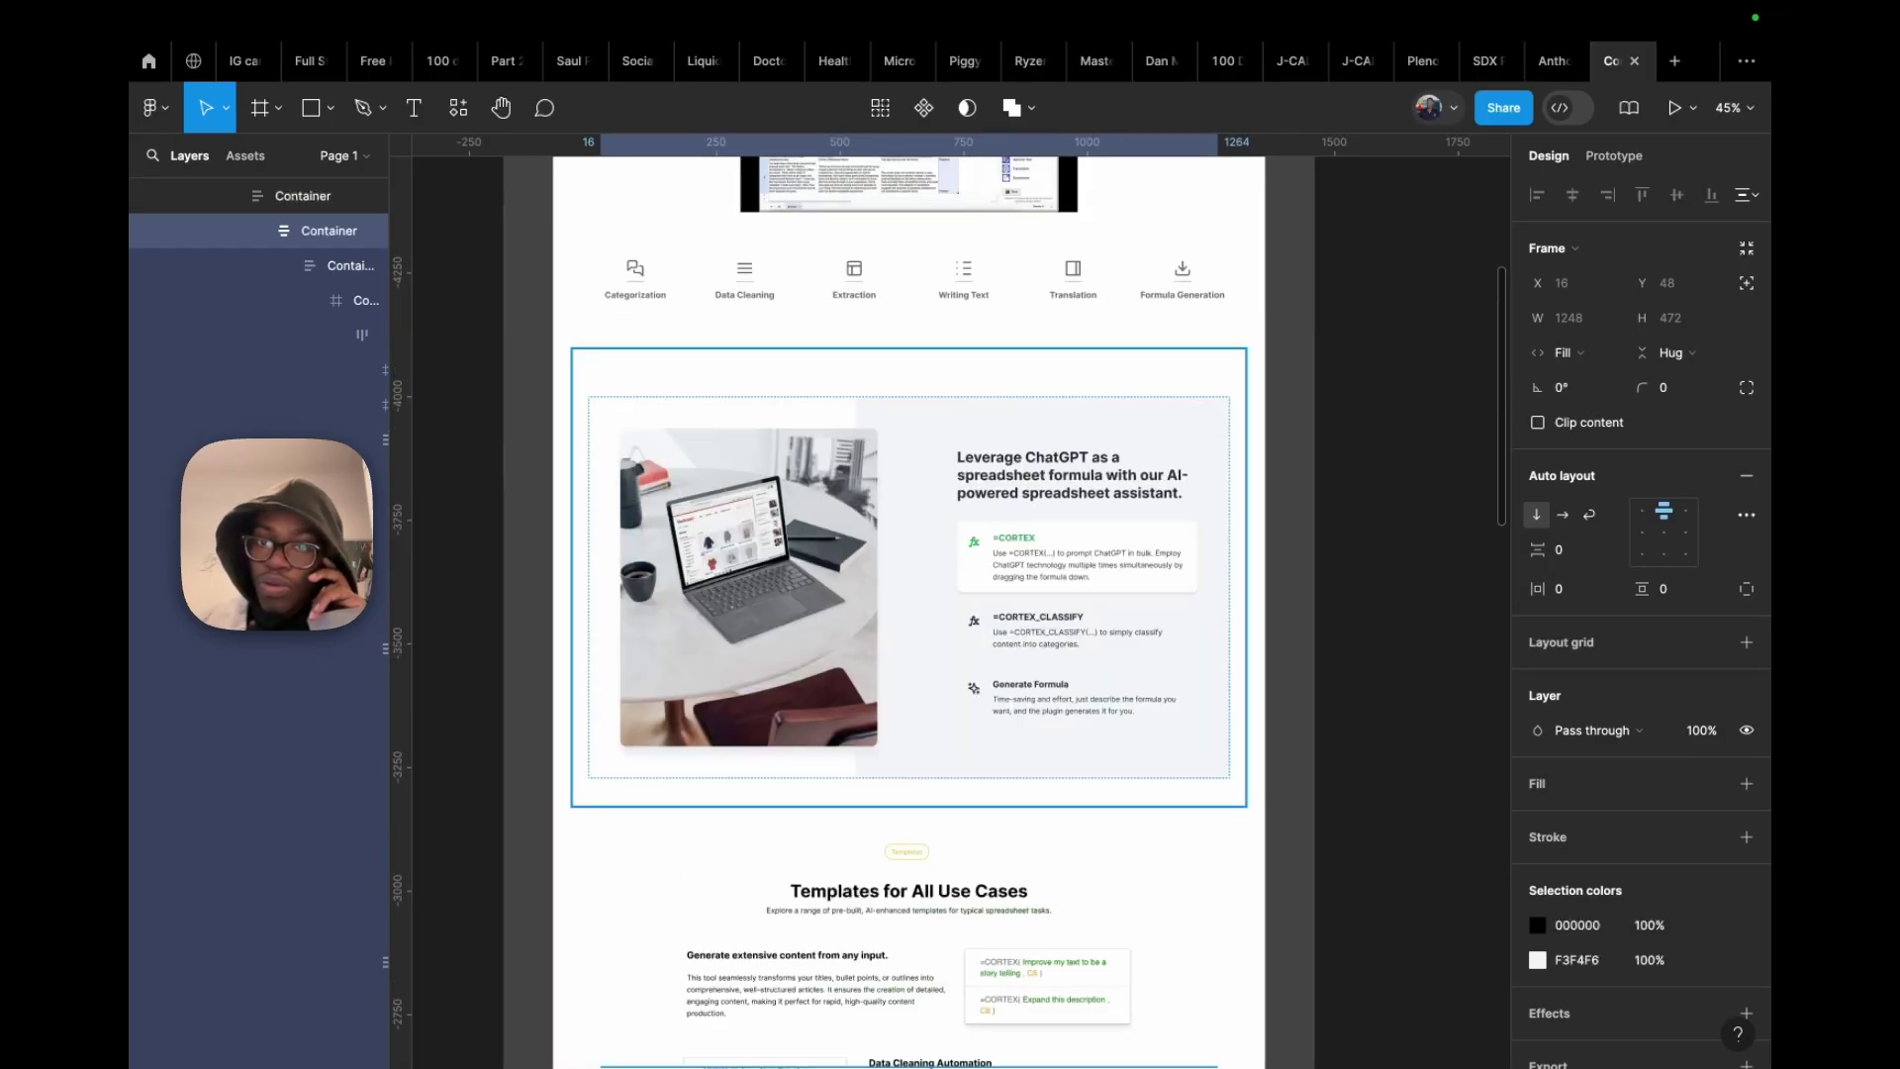
Zoom around the hero frame of the imported CortexSheet page on the Figma canvas
scroll(908, 594, "up", 5)
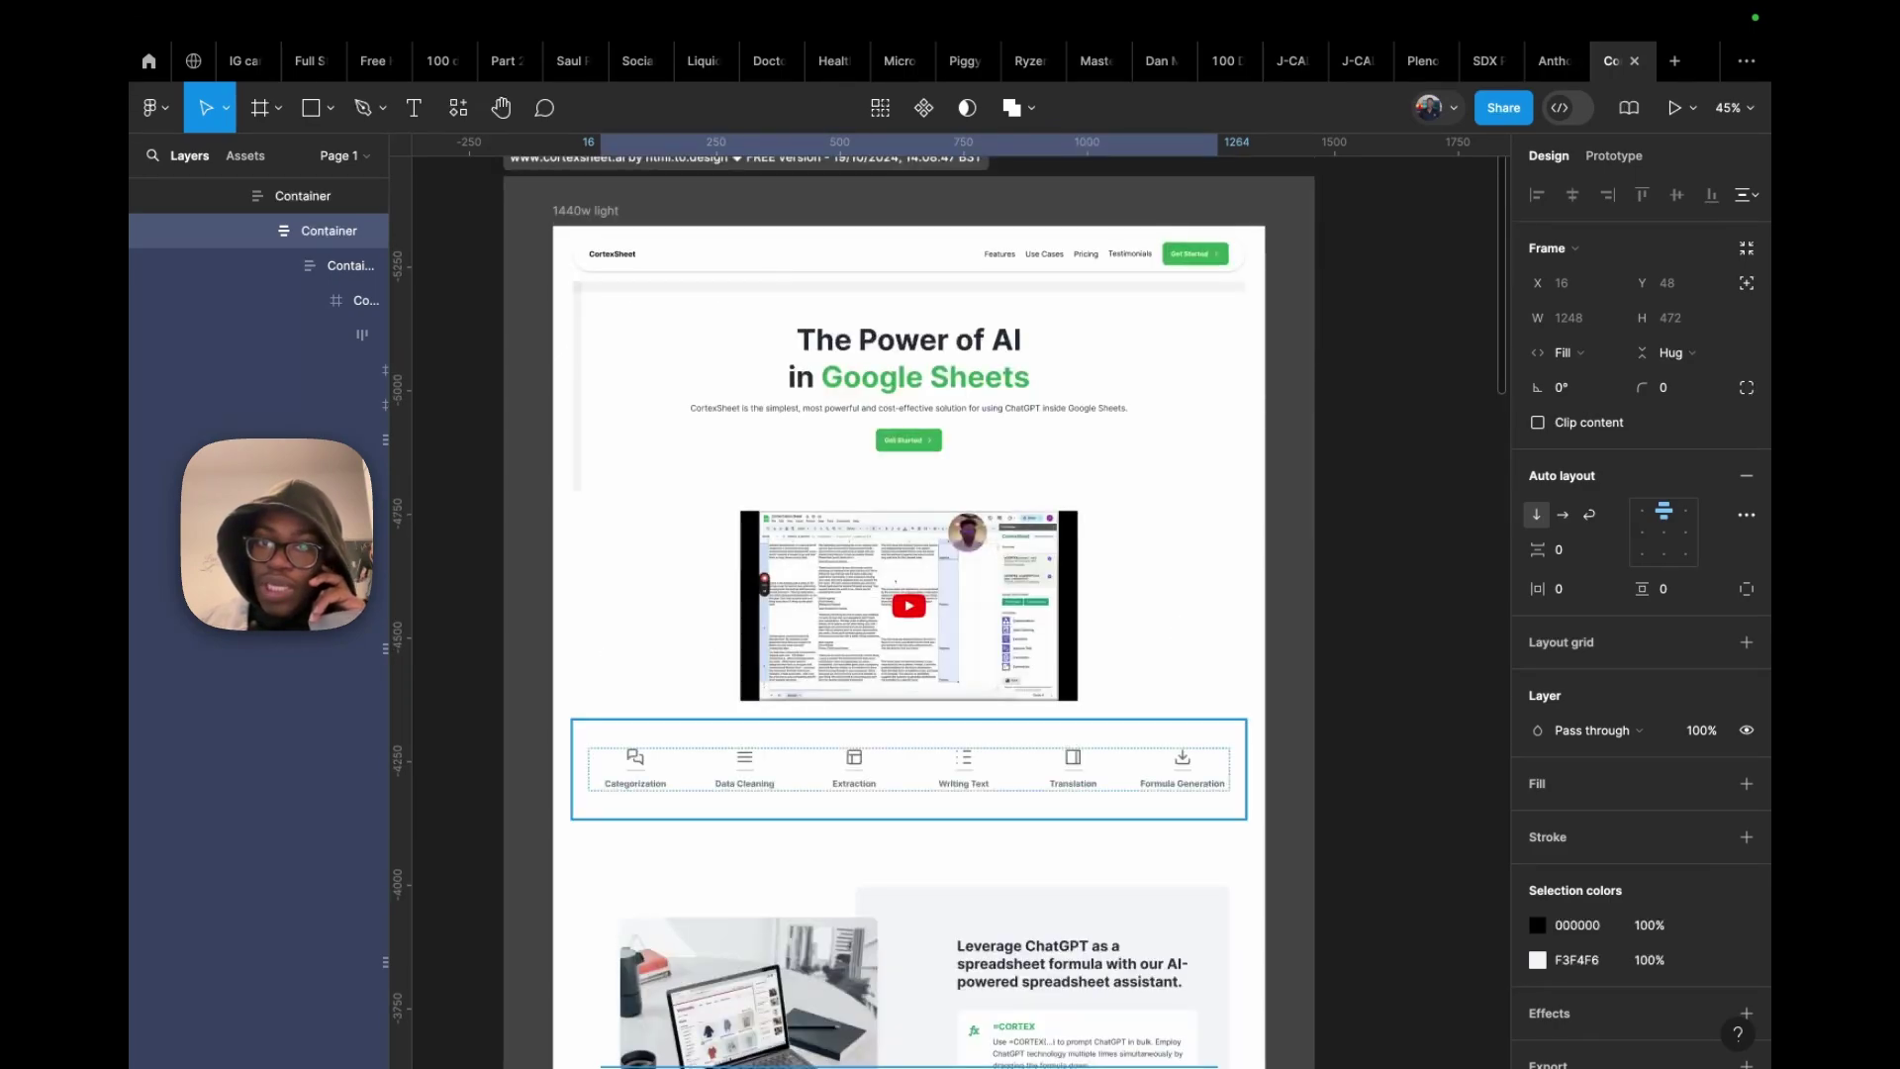
scroll(1166, 383, "up", 3)
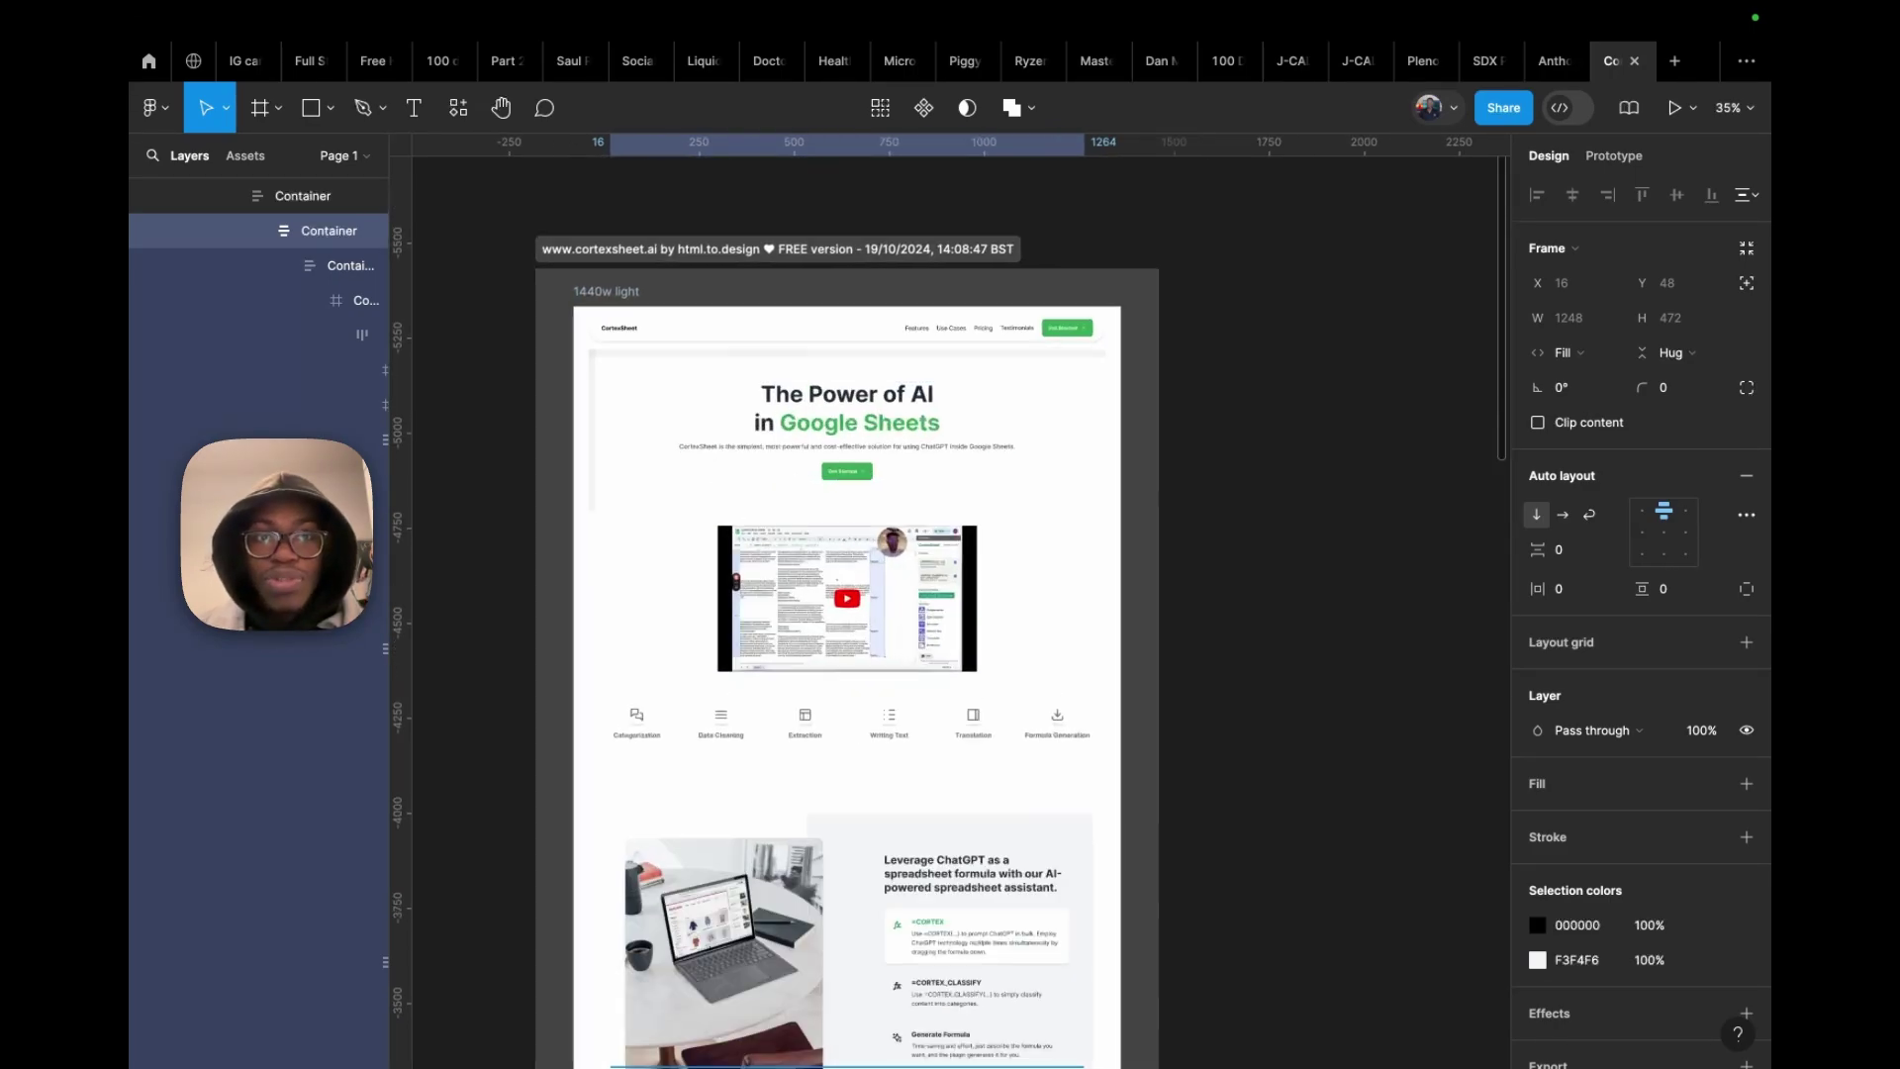
scroll(908, 594, "down", 3)
scroll(908, 594, "up", 3)
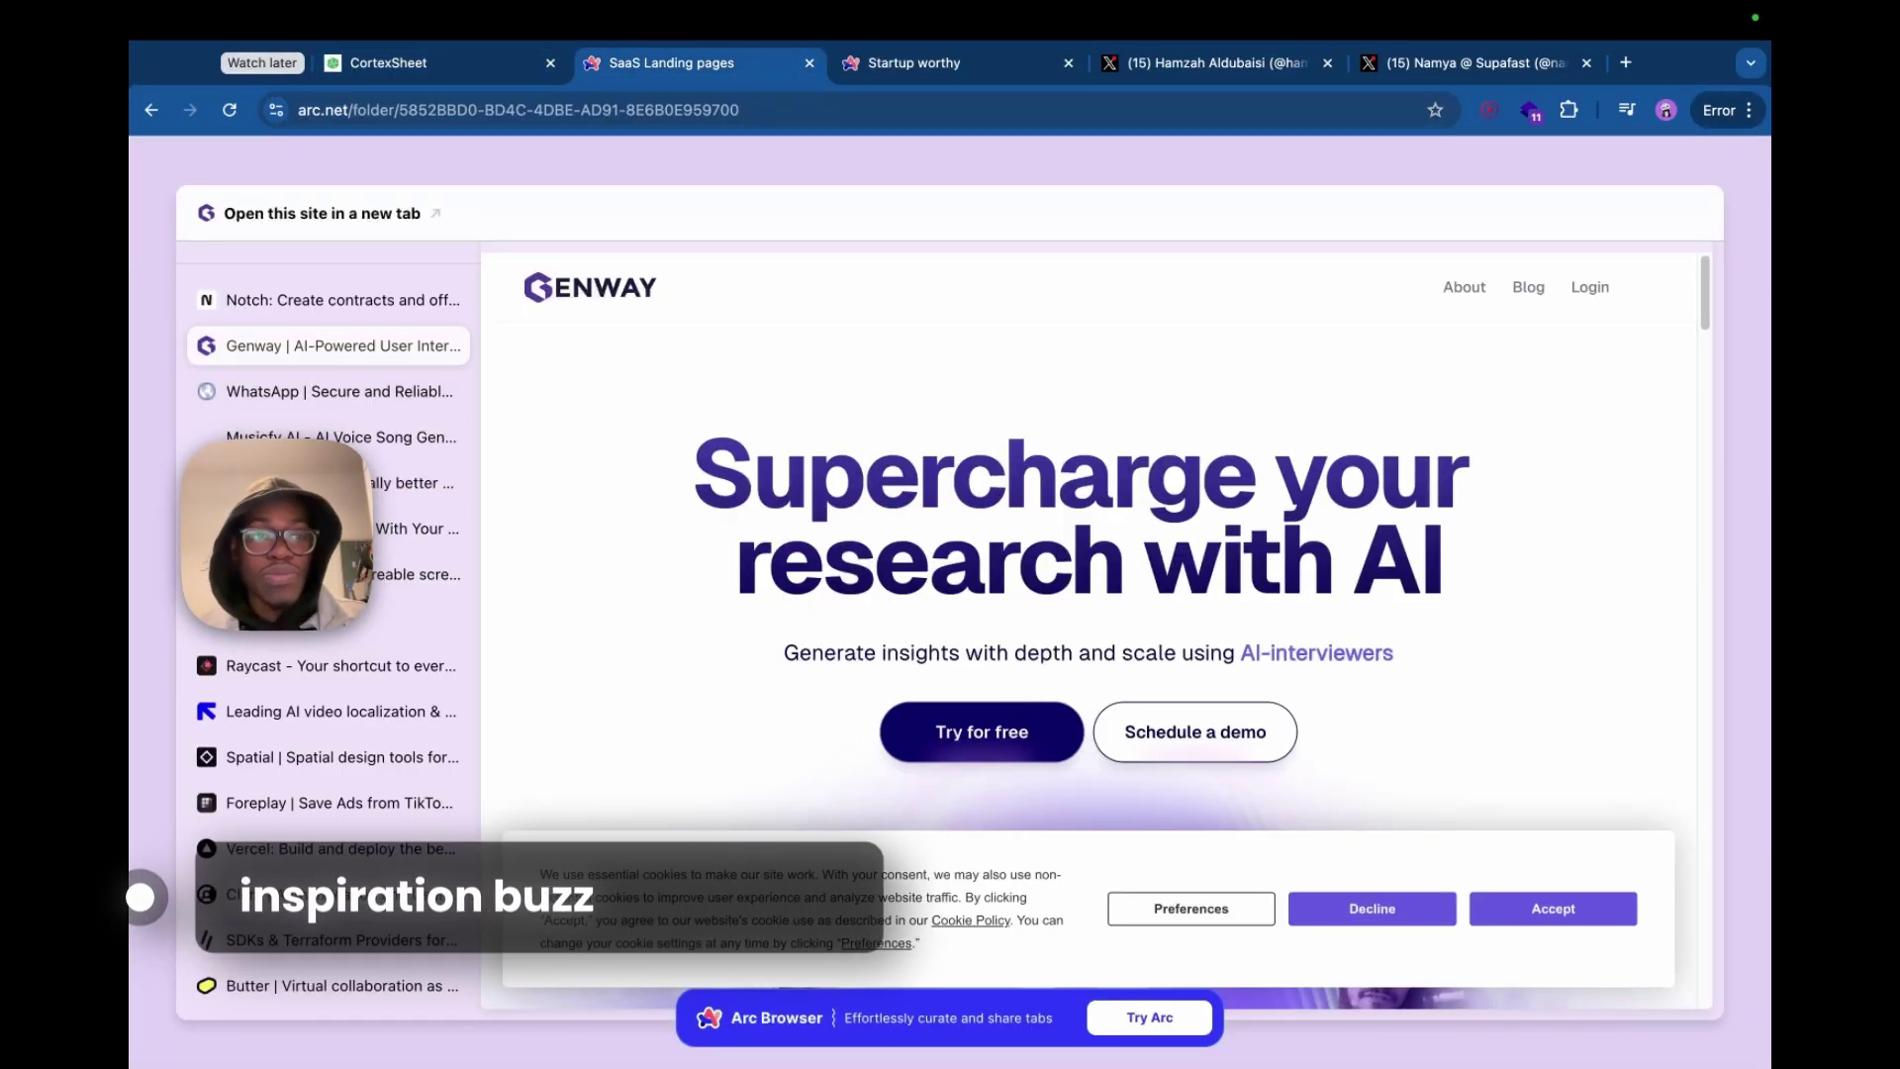
Open the Notch landing page from the SaaS Landing pages collection in a new tab
left_click(327, 300)
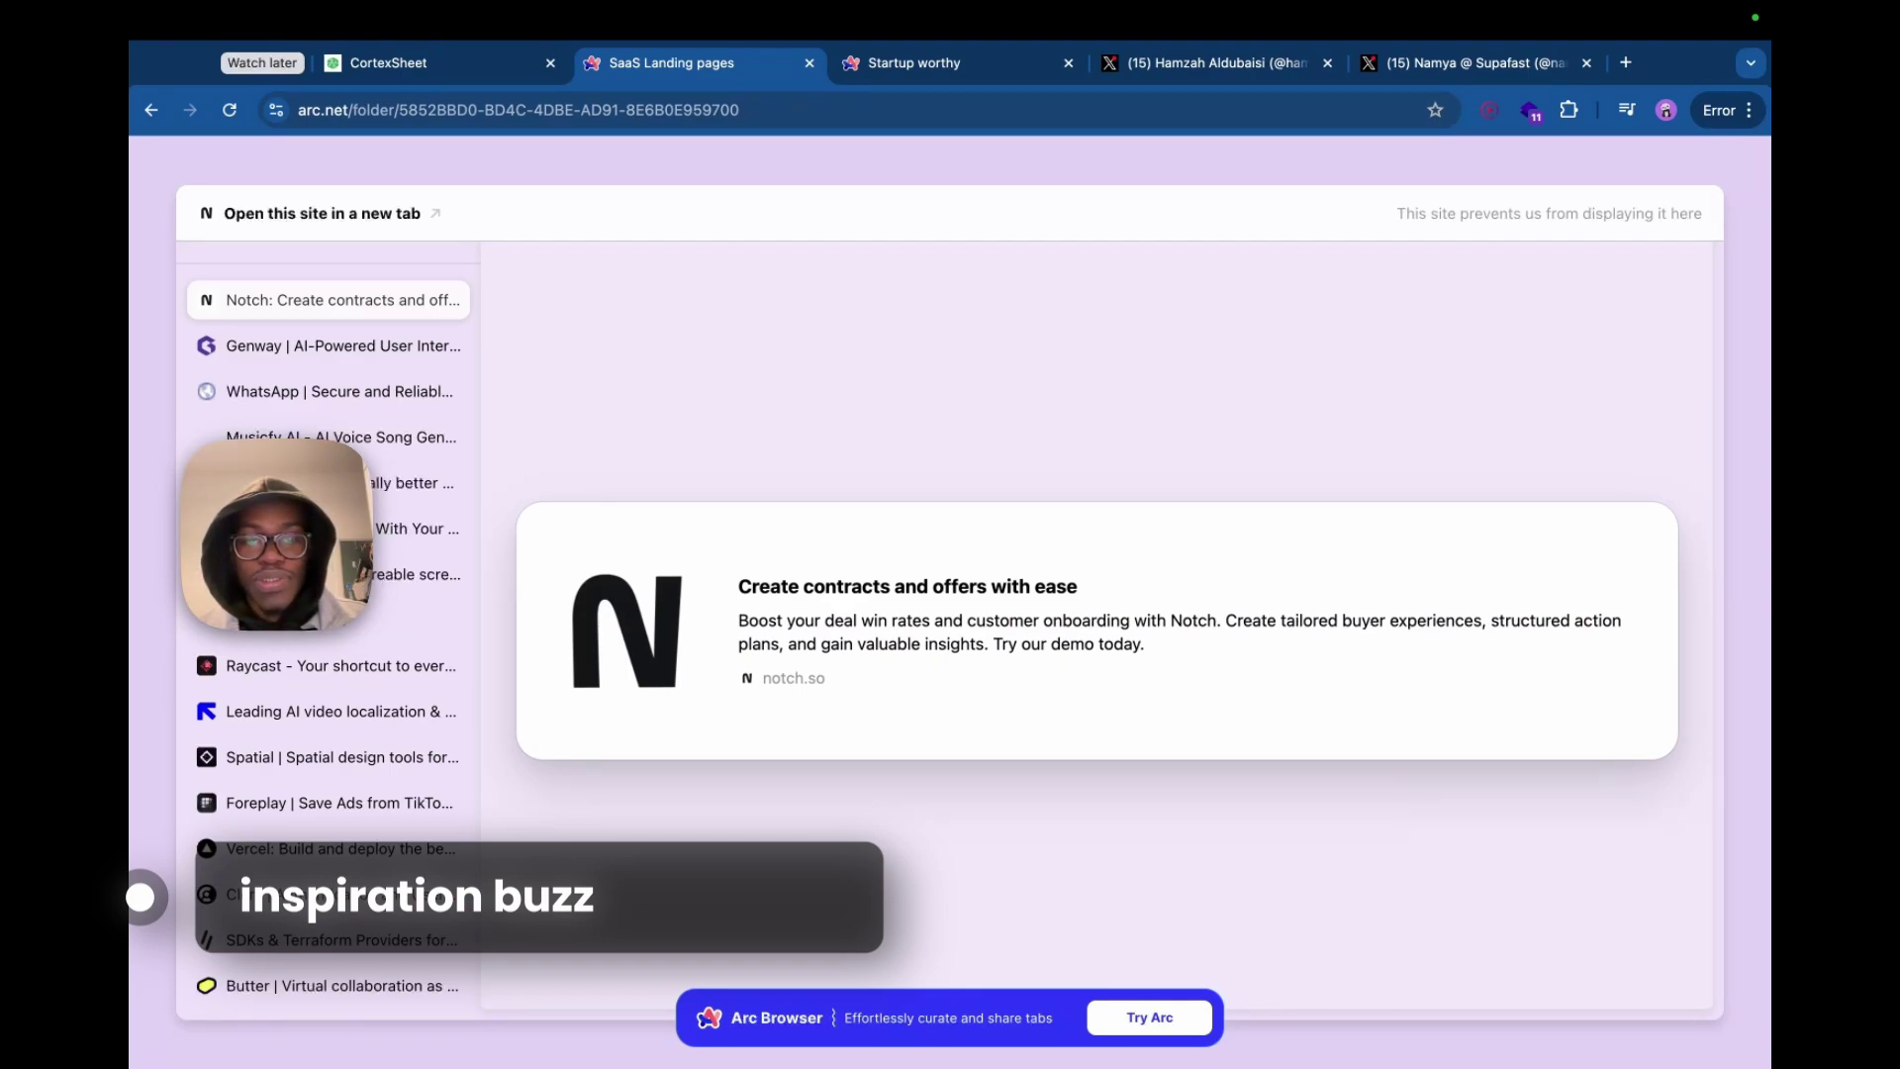
left_click(322, 212)
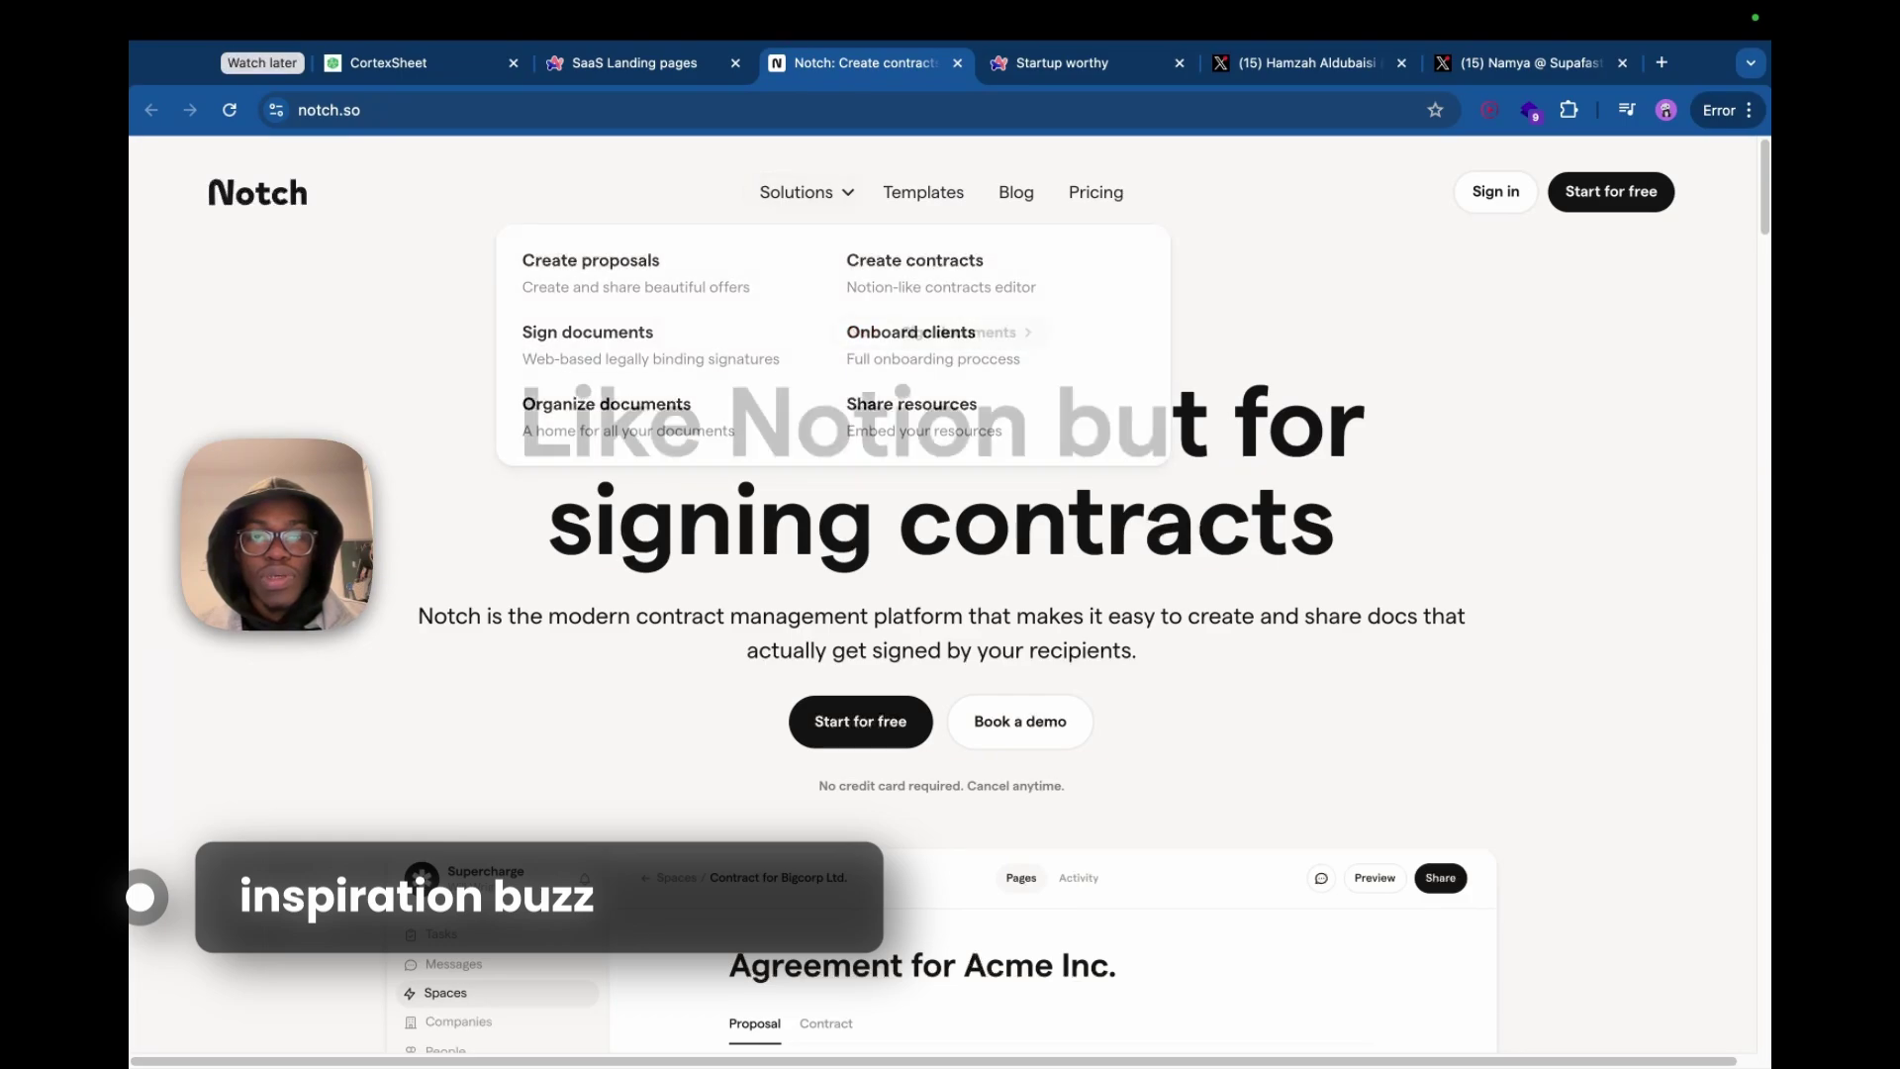
scroll(940, 594, "down", 10)
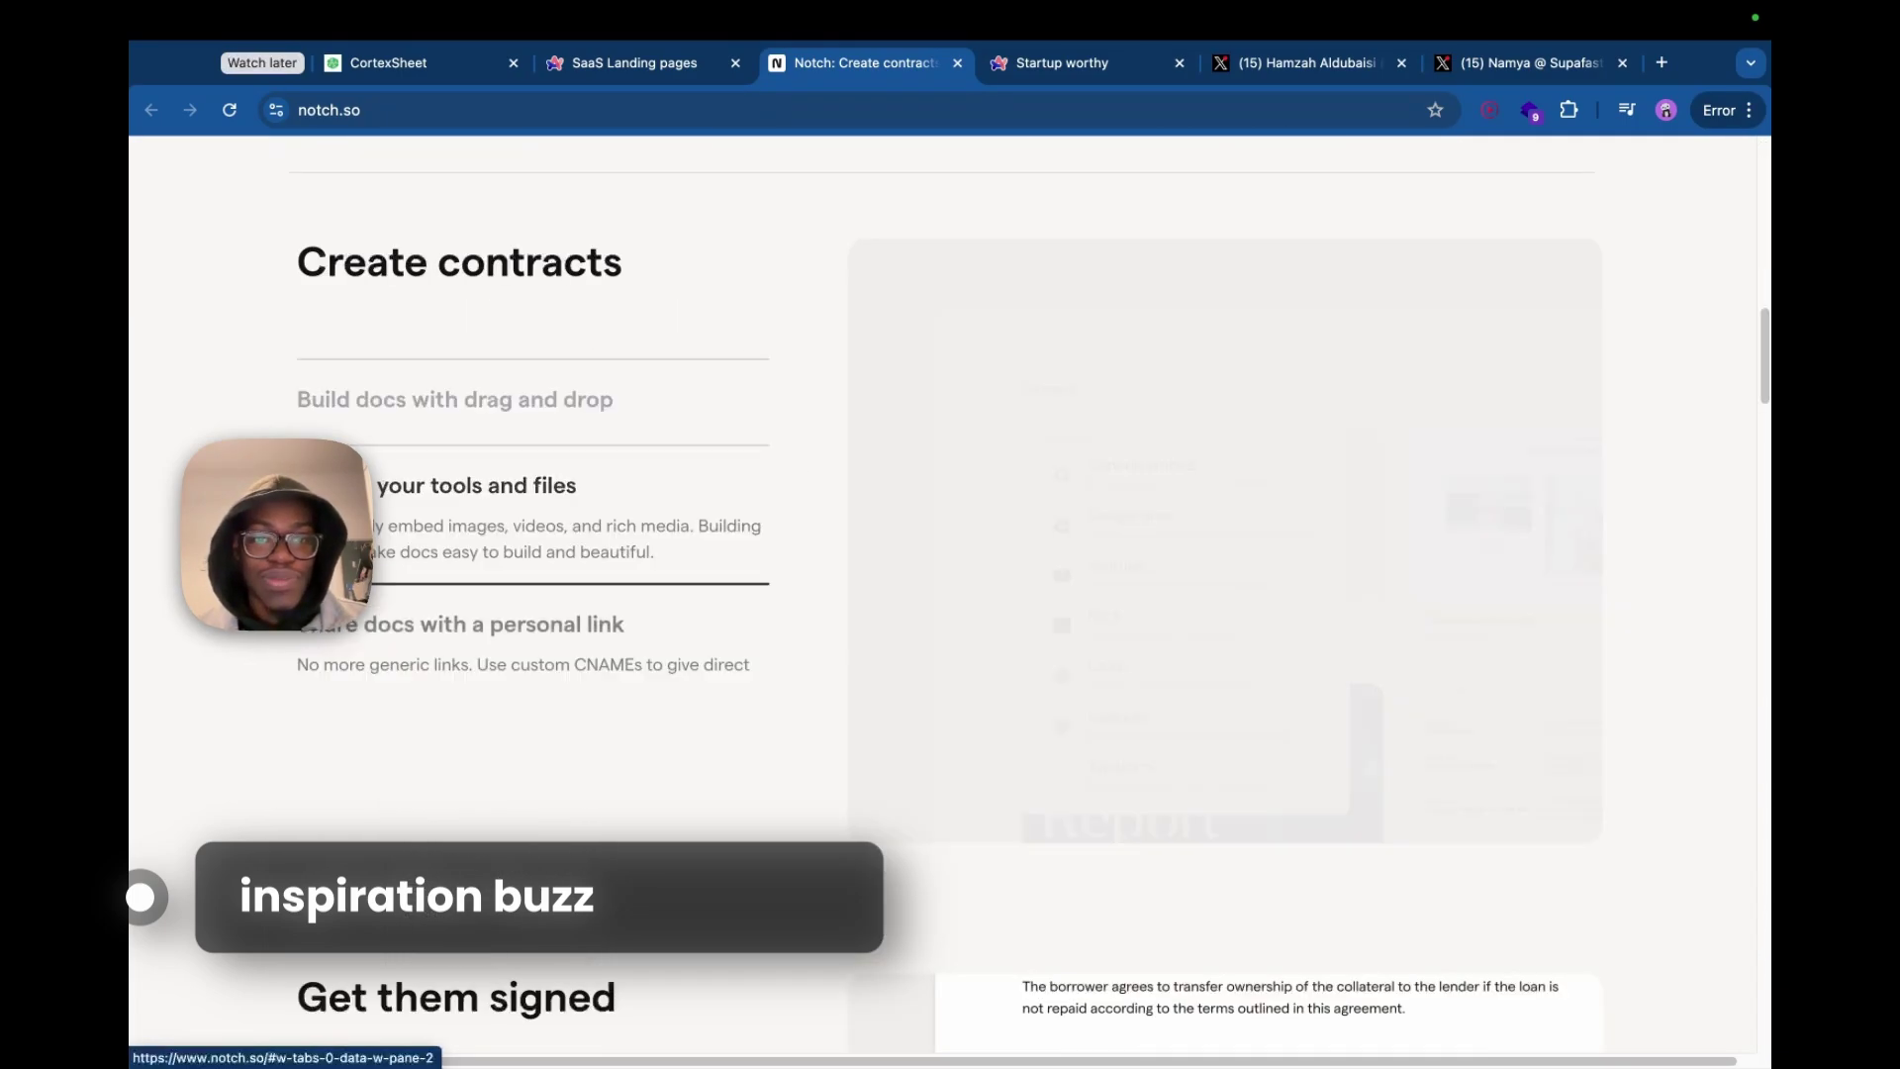
scroll(941, 594, "up", 10)
Study the Notch page, highlighting the 'Like Notion but for signing contracts' headline and checking the demo image's options
left_click_drag(704, 426, 1250, 525)
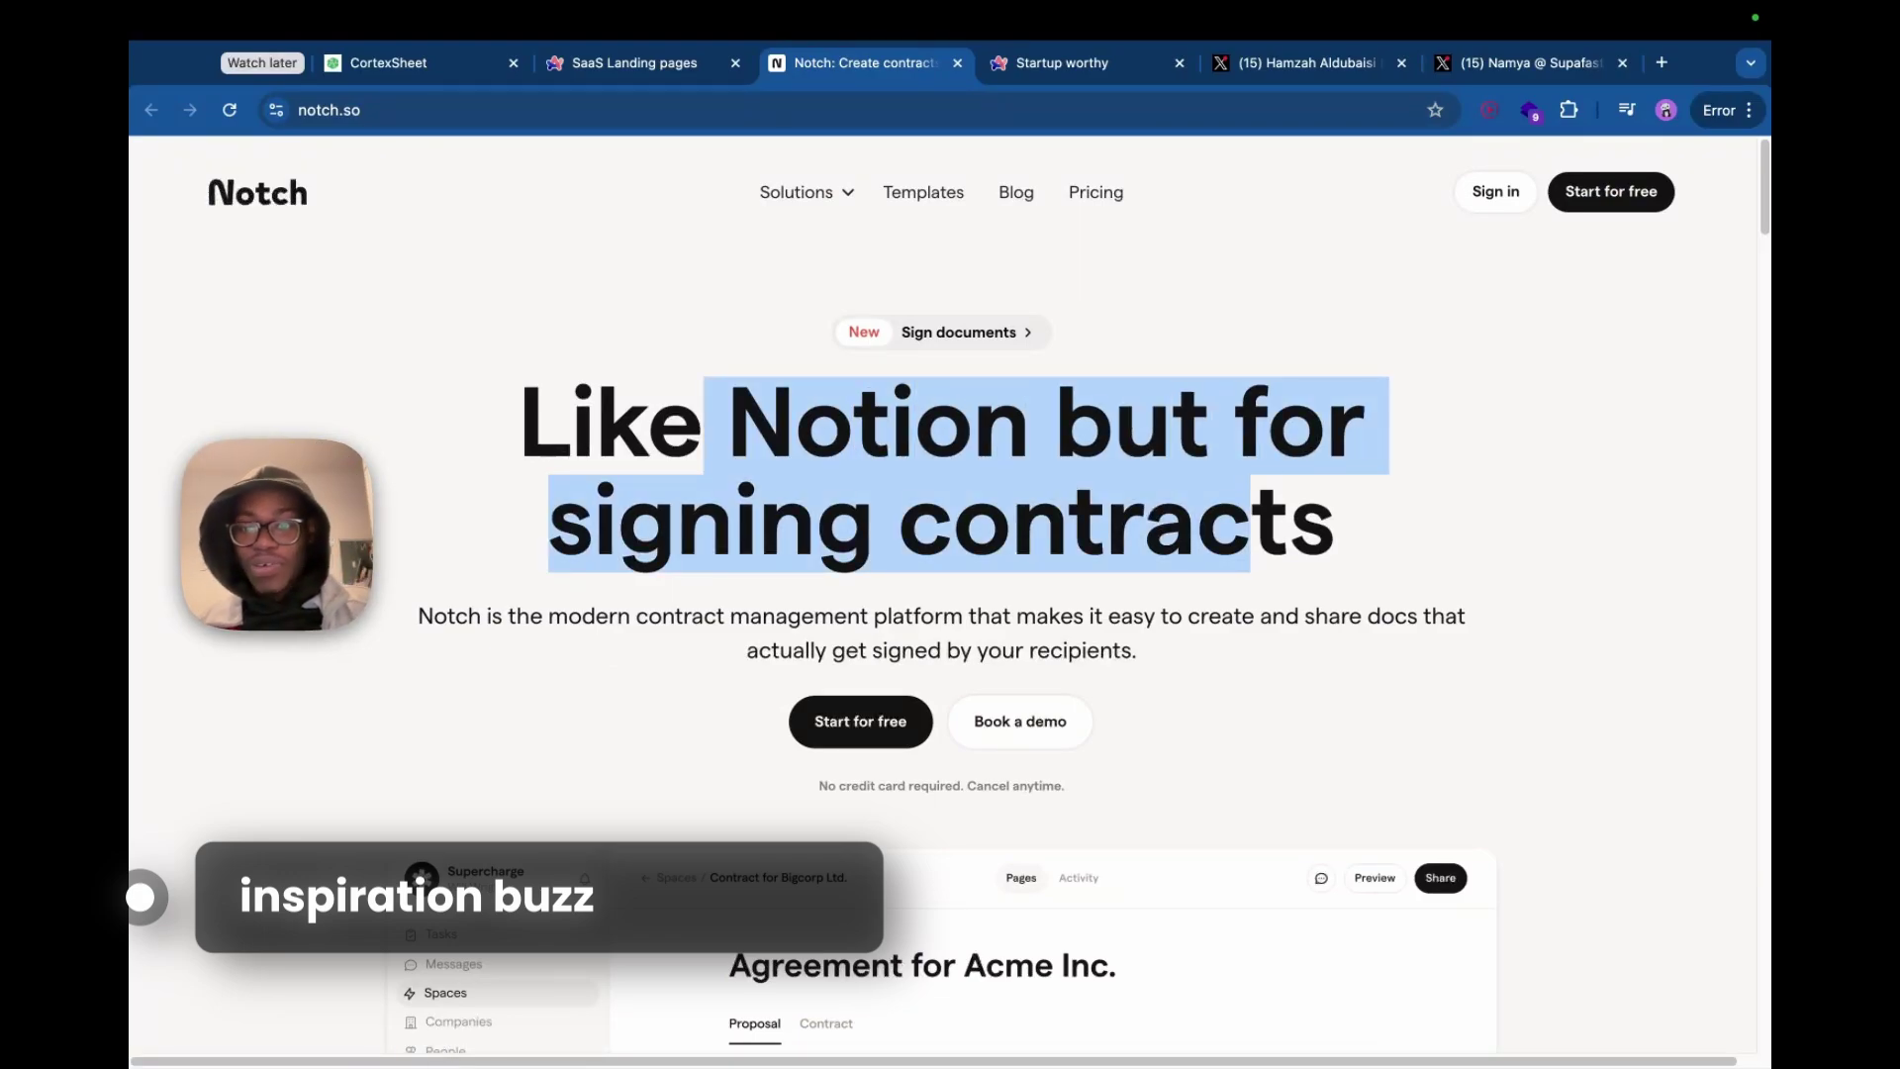
left_click(944, 430)
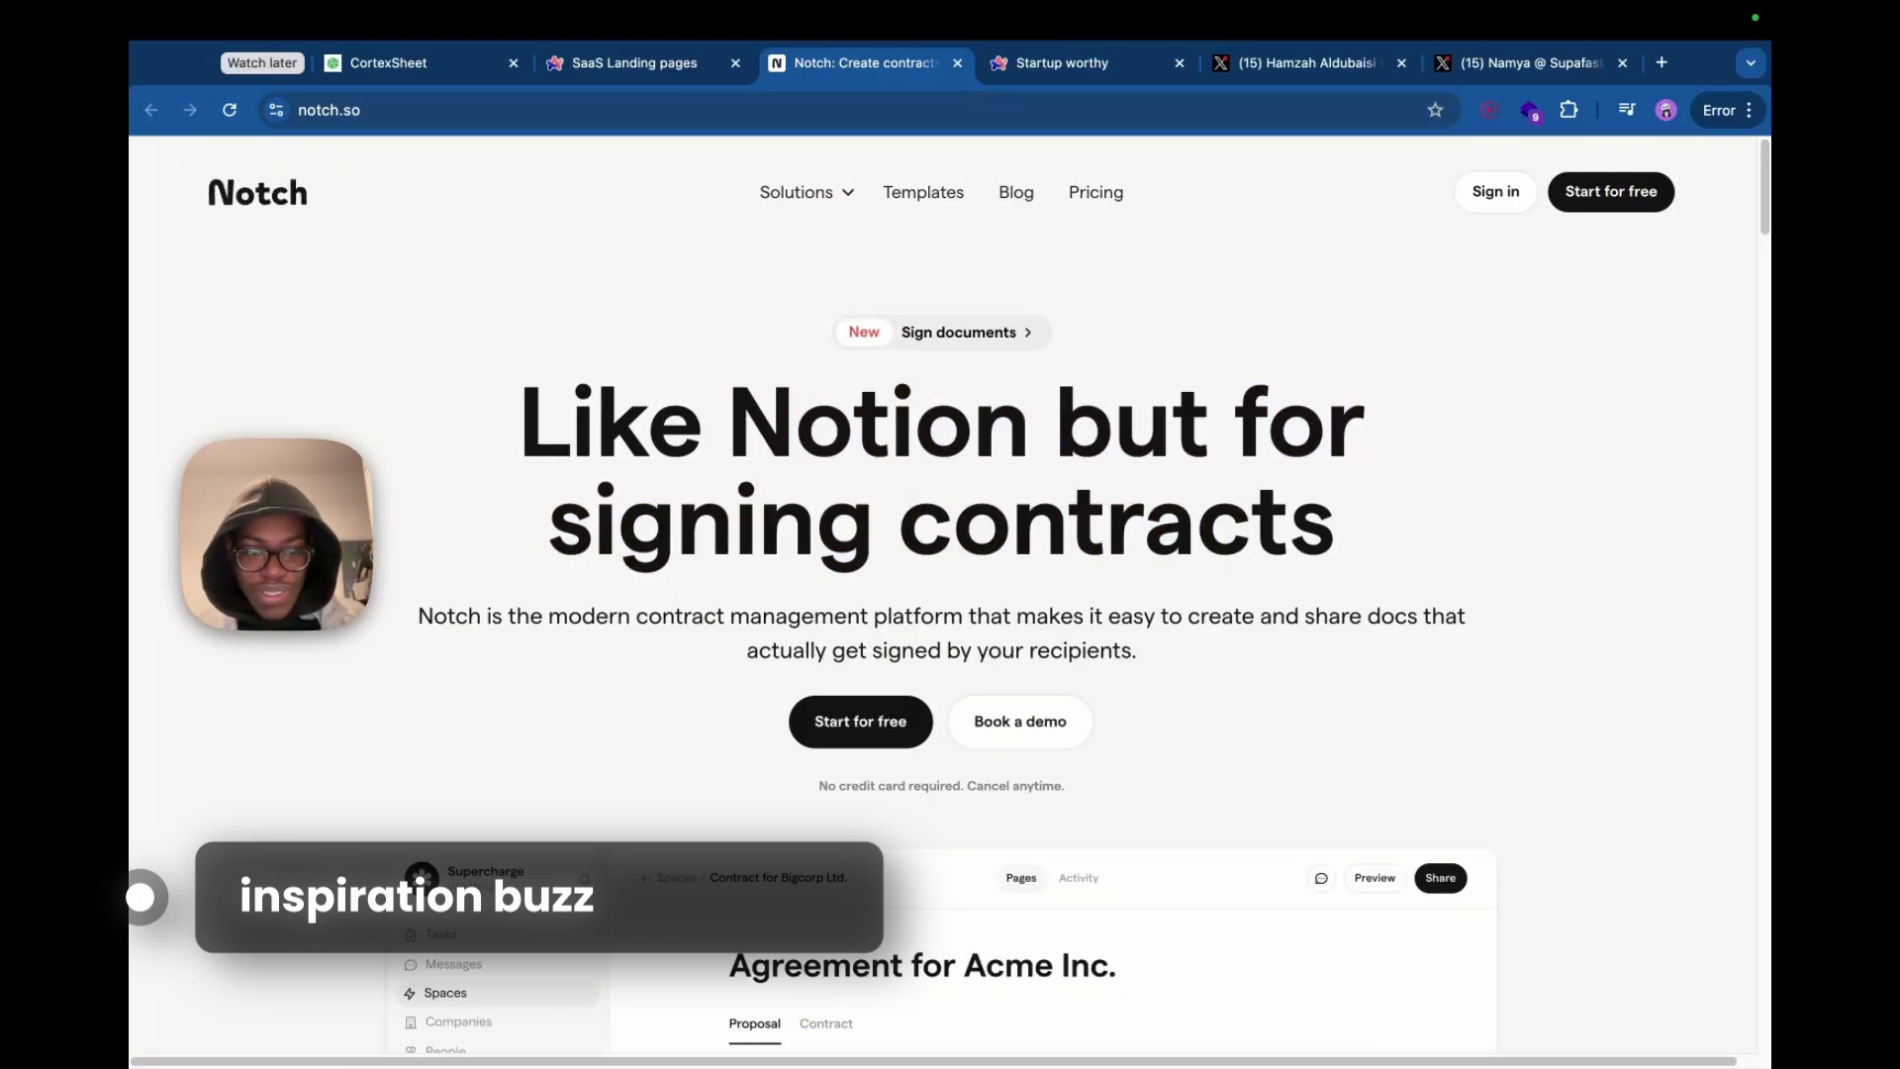
scroll(950, 594, "down", 5)
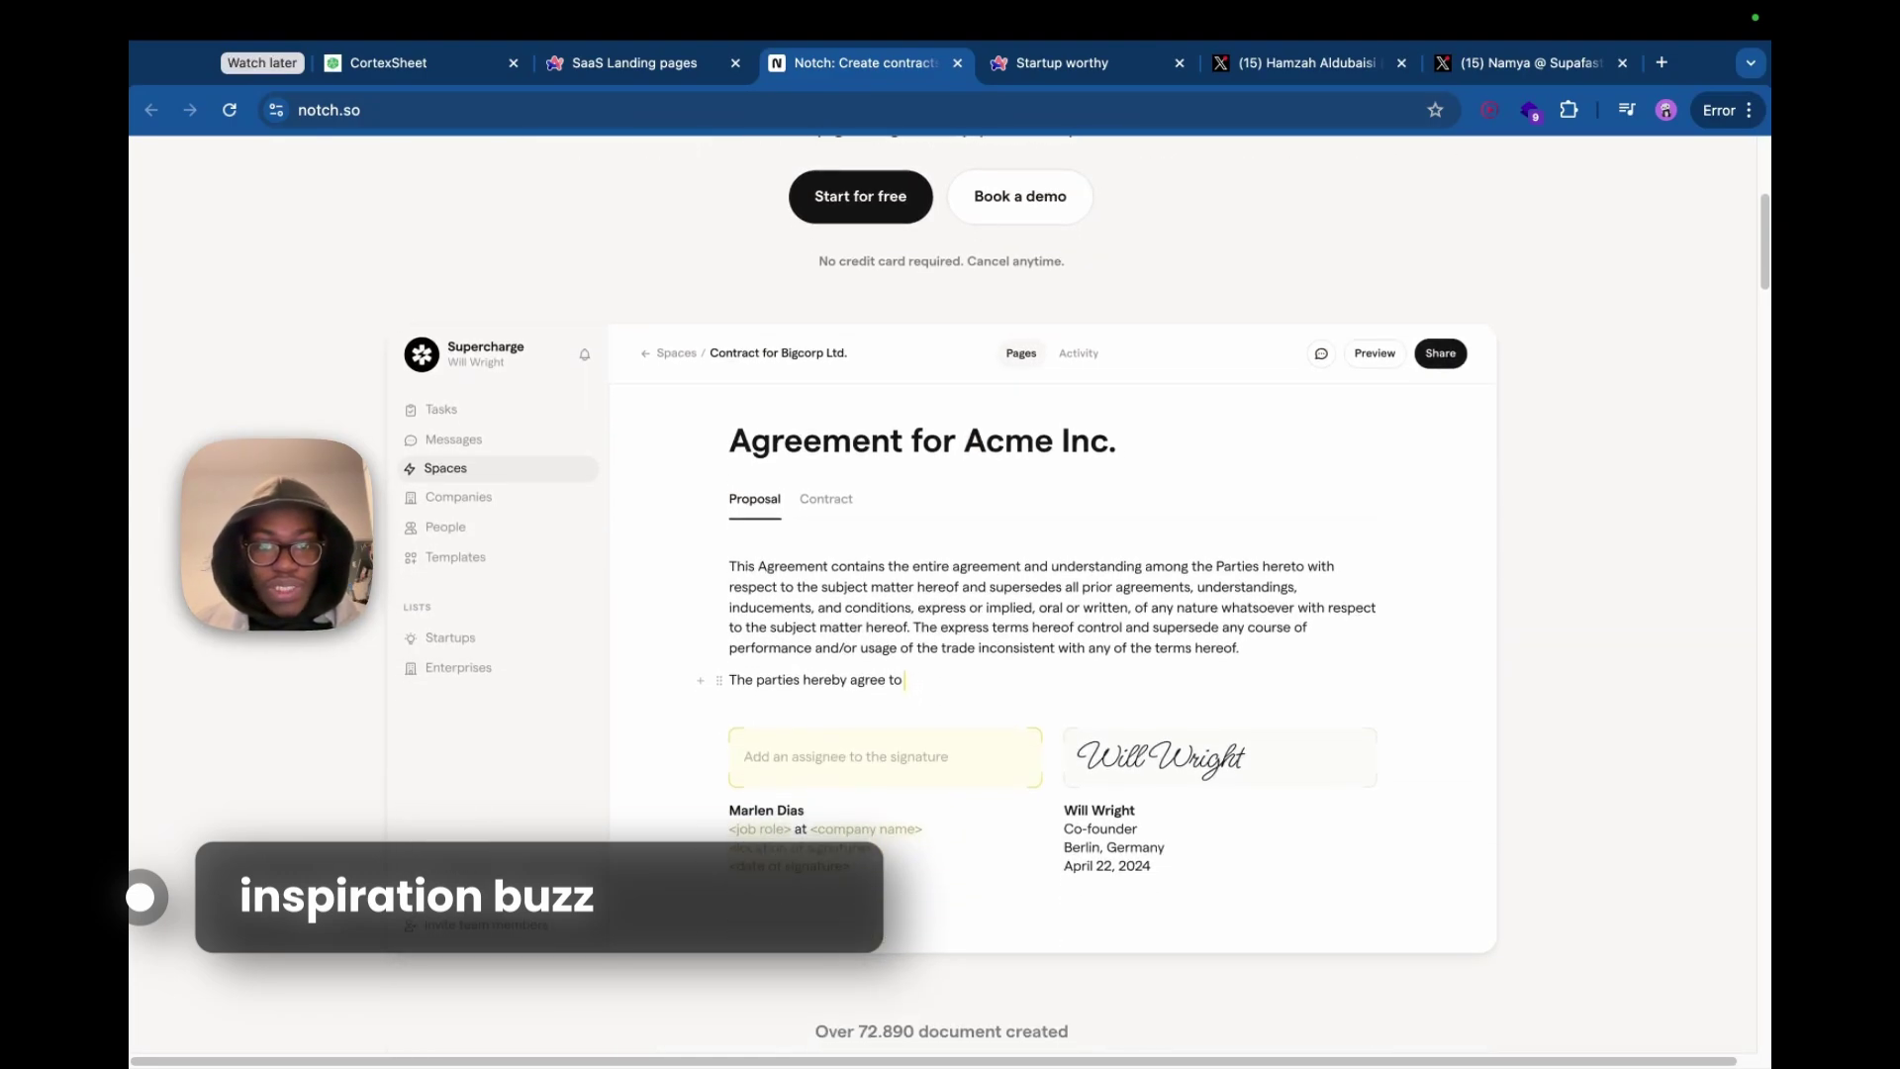
right_click(905, 610)
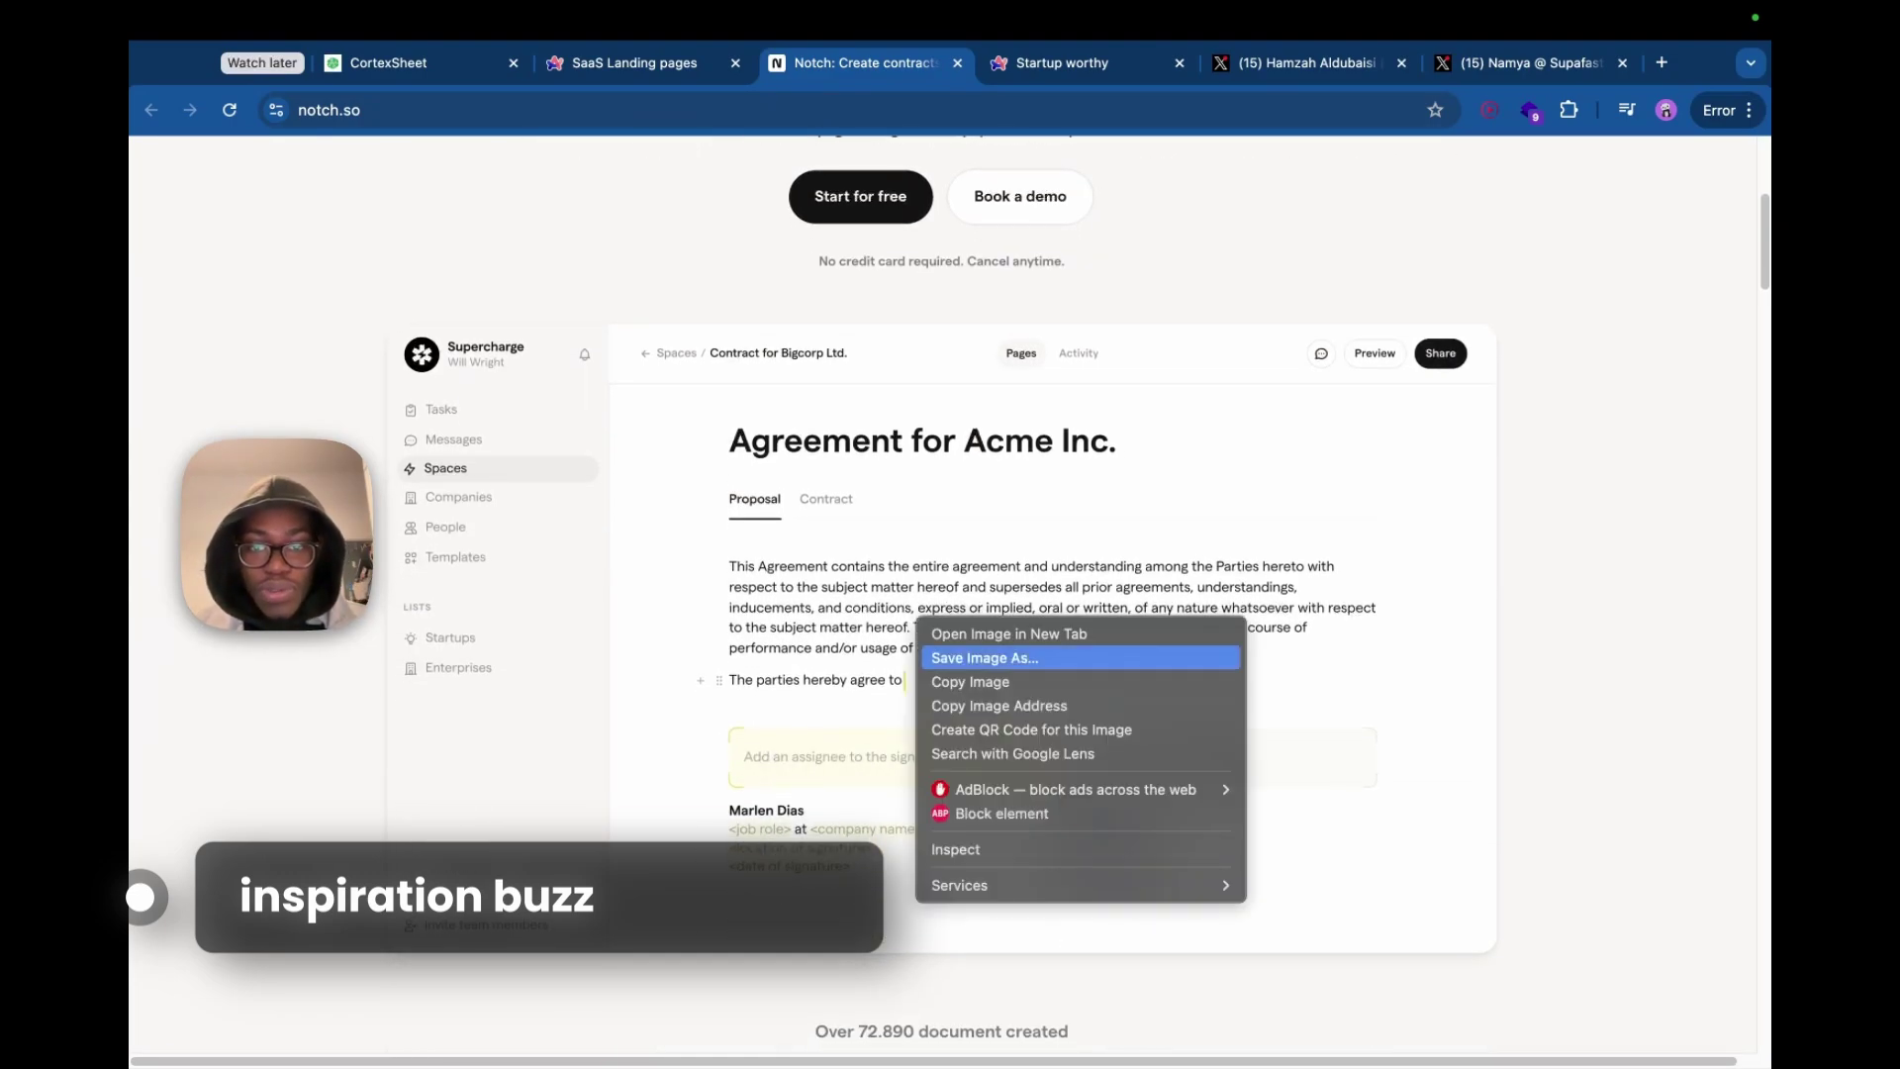
key("Escape")
scroll(1338, 348, "down", 8)
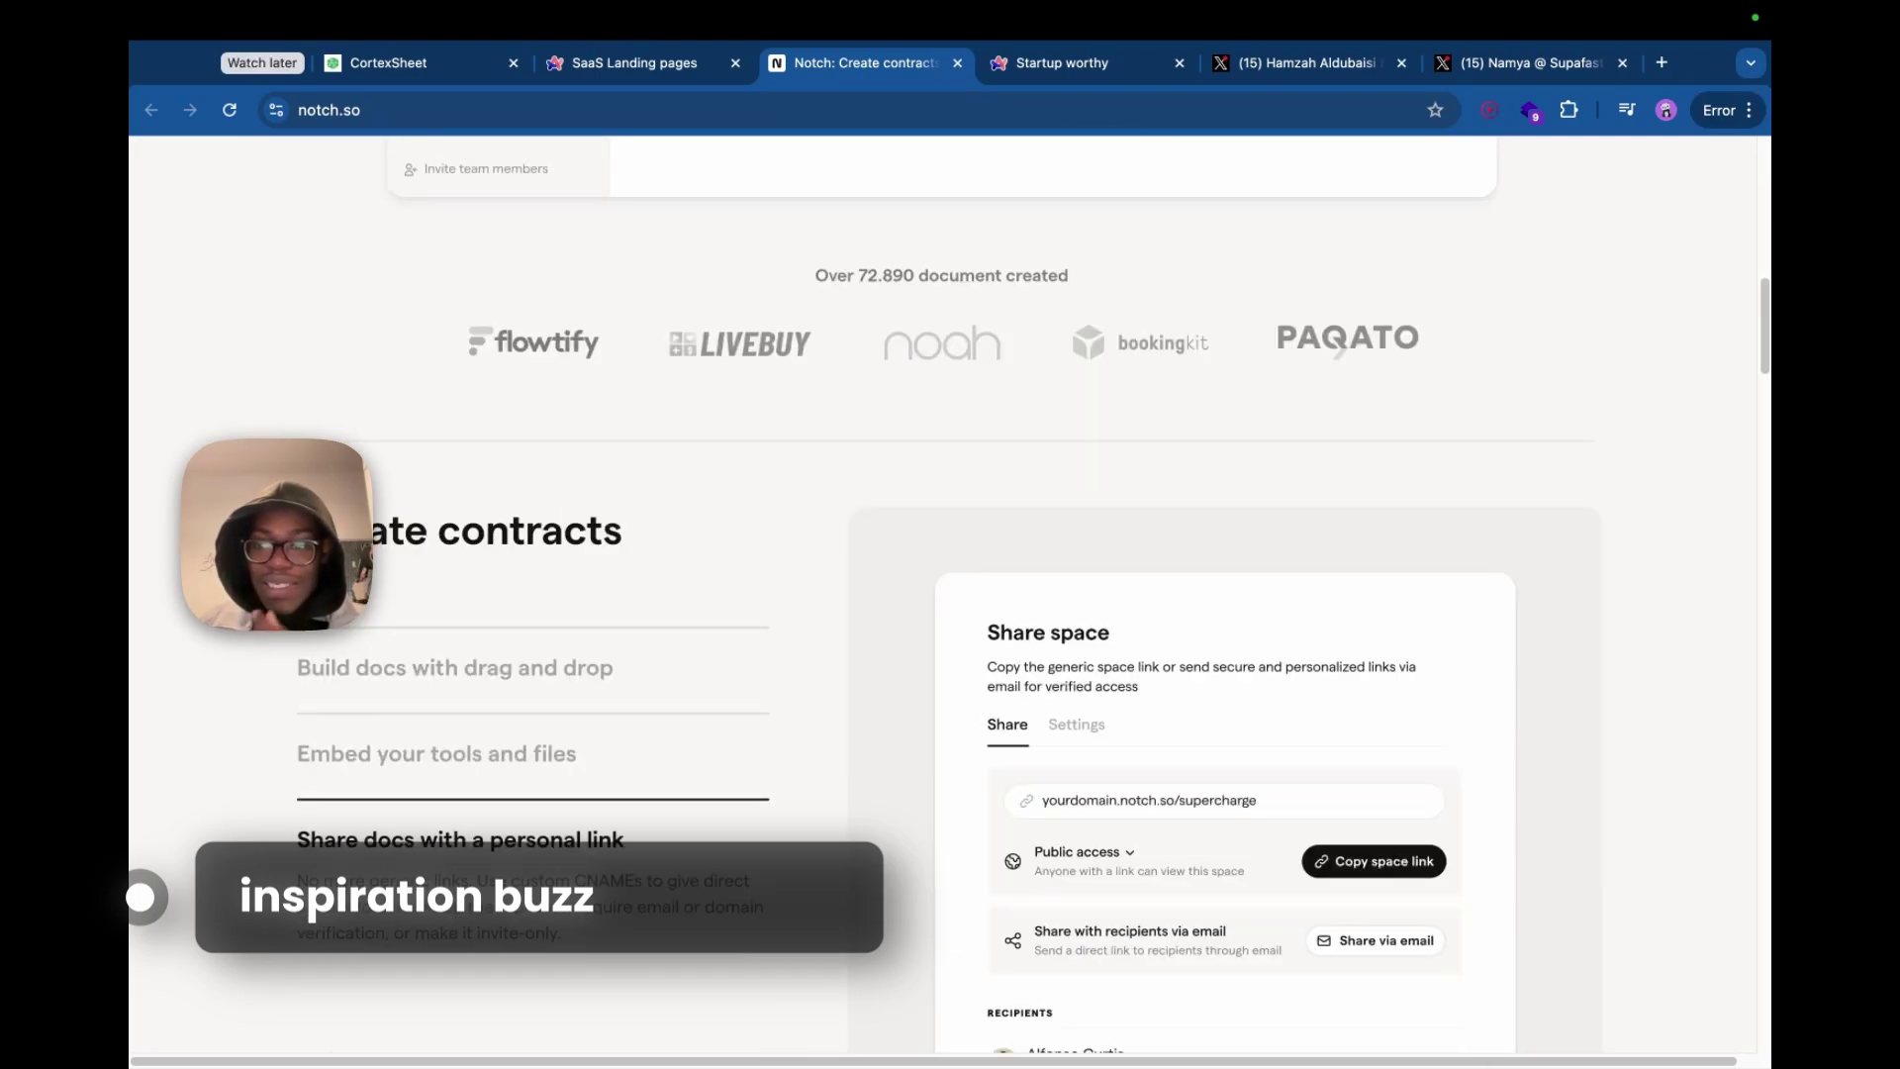
scroll(1338, 349, "up", 13)
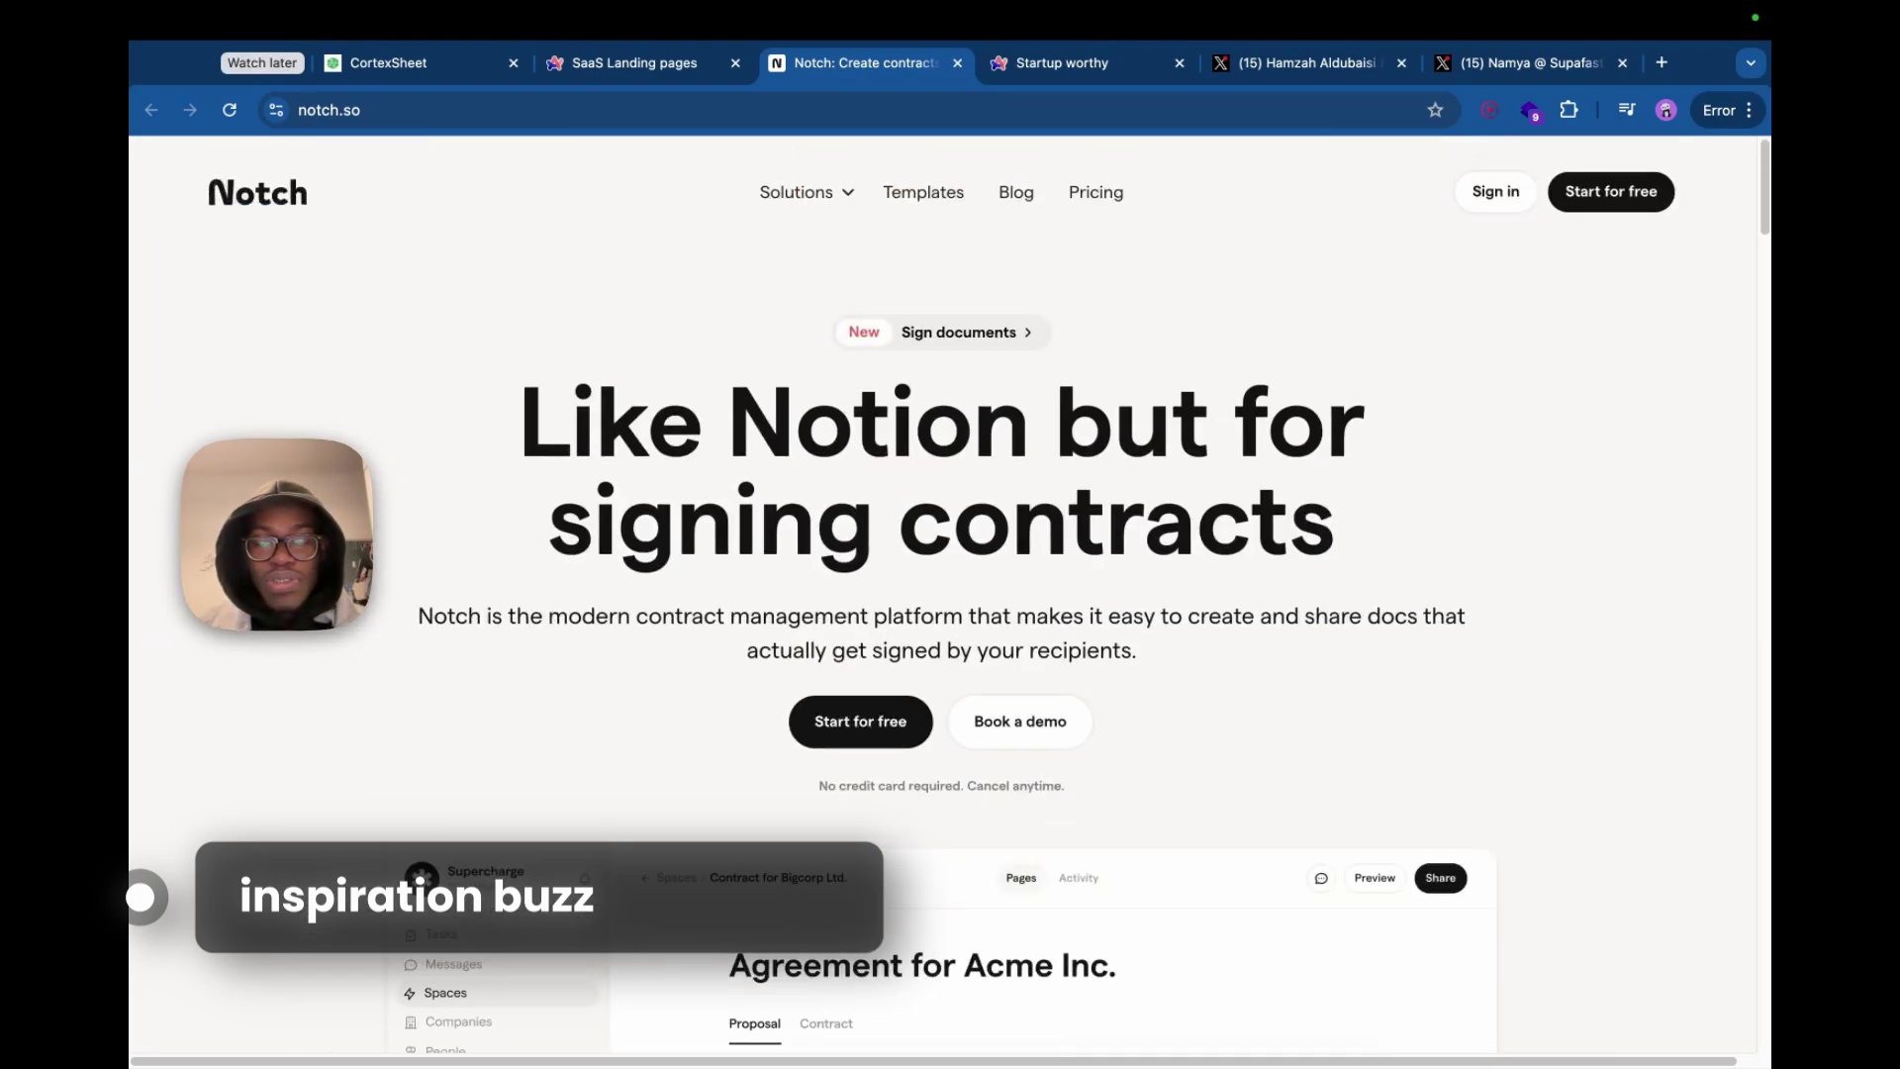